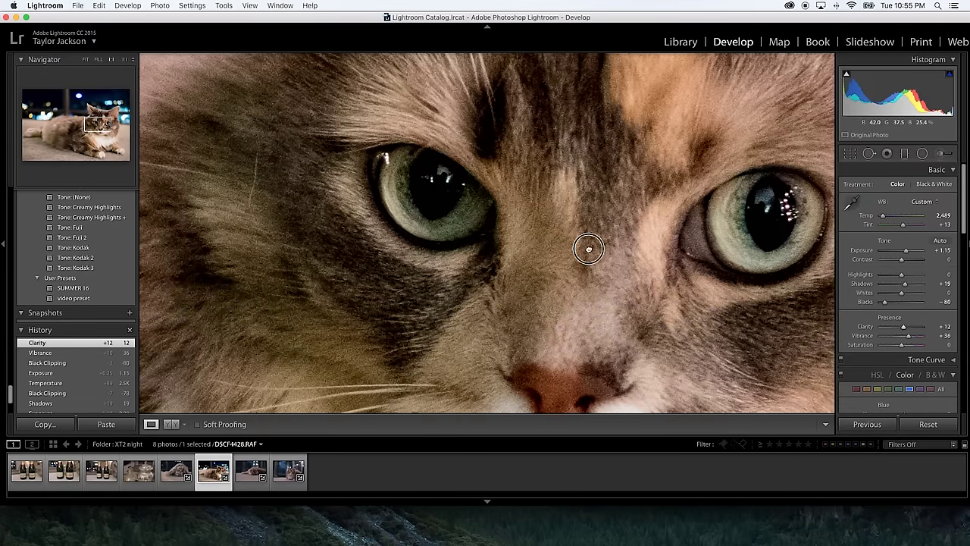
- Pan the 1:1 cat close-up to show both eyes, then switch to DSCF4406.RAF
left_click_drag(706, 250, 661, 209)
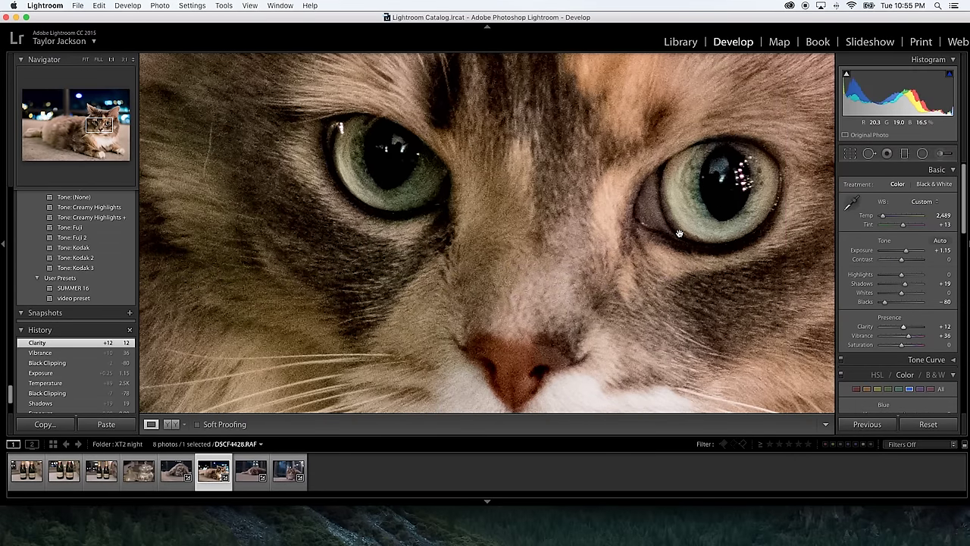
left_click(178, 480)
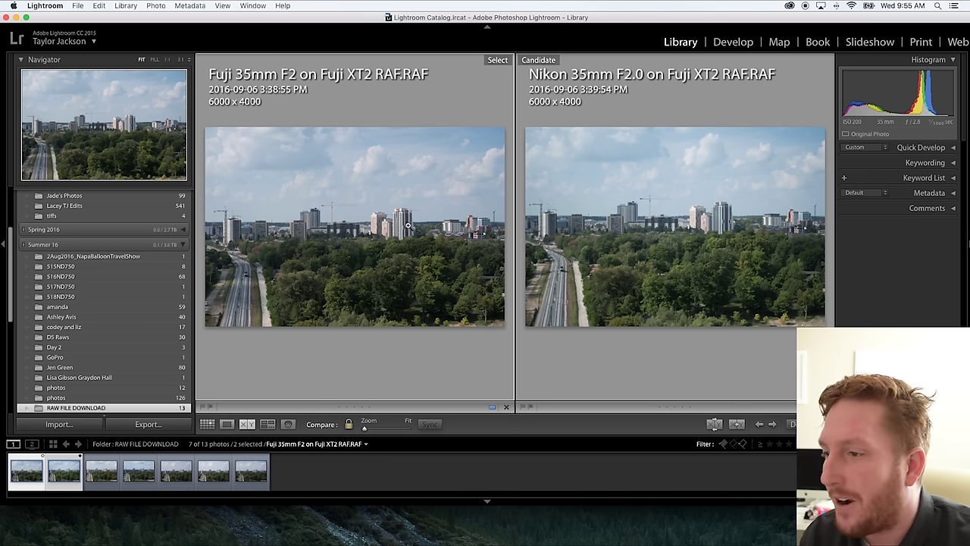
- Zoom the Fuji and Nikon 35mm shots to 1:1 and pan toward the tall dark tower
left_click(408, 225)
left_click_drag(368, 238, 362, 262)
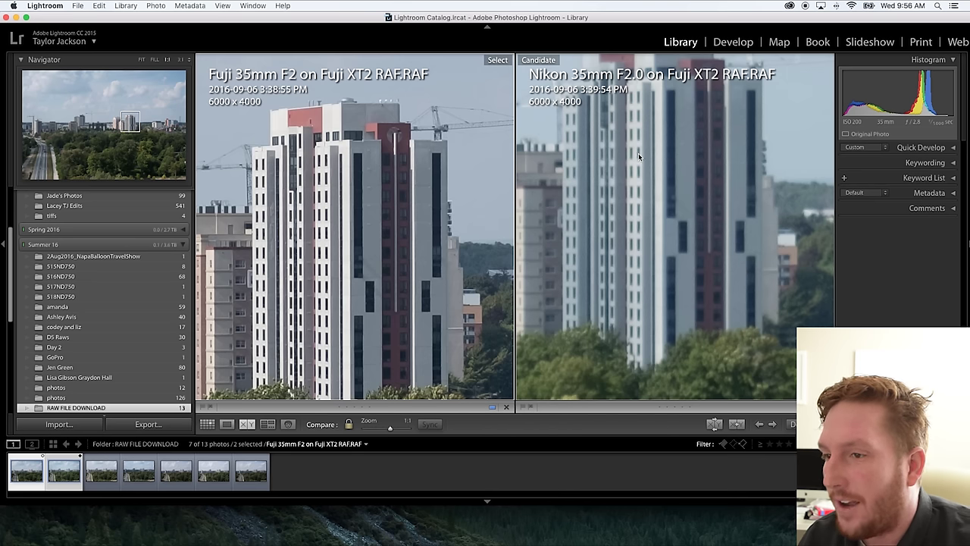
left_click_drag(639, 153, 663, 189)
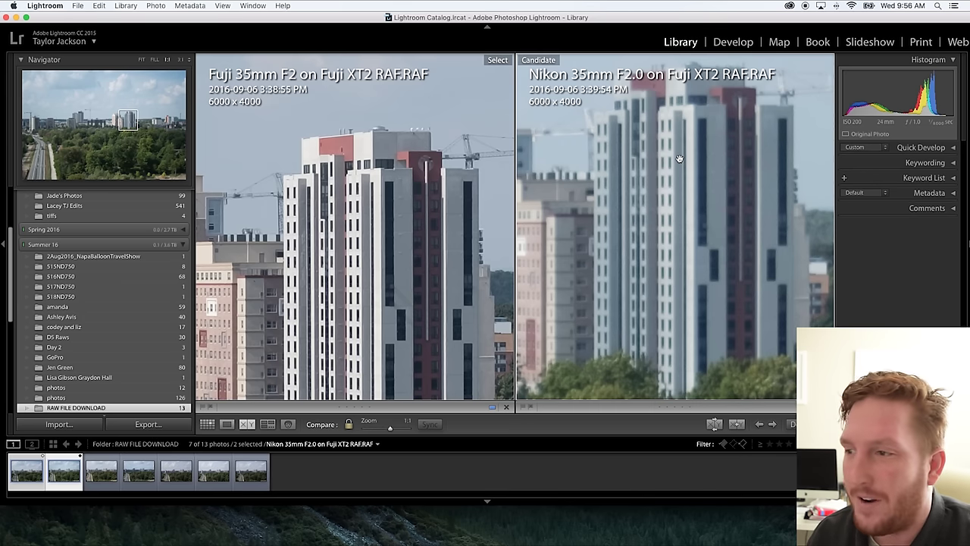
left_click_drag(344, 228, 379, 258)
left_click_drag(281, 245, 379, 264)
left_click_drag(299, 221, 404, 289)
- Pan over the left buildings, apartment block and tower tops, then make the Tamron 35mm F1.8 the candidate
left_click_drag(333, 224, 385, 223)
mouse_move(330, 248)
left_mouse_down()
mouse_move(413, 236)
mouse_move(407, 226)
mouse_move(314, 223)
left_mouse_up()
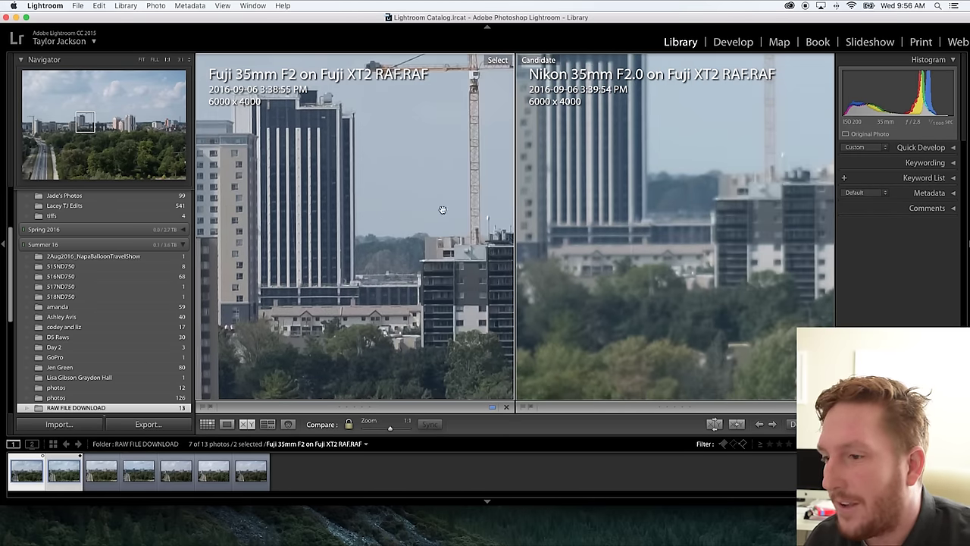
left_click_drag(444, 211, 319, 213)
mouse_move(515, 217)
left_mouse_down()
mouse_move(381, 217)
mouse_move(407, 225)
mouse_move(351, 205)
mouse_move(359, 214)
mouse_move(310, 213)
mouse_move(353, 241)
left_mouse_up()
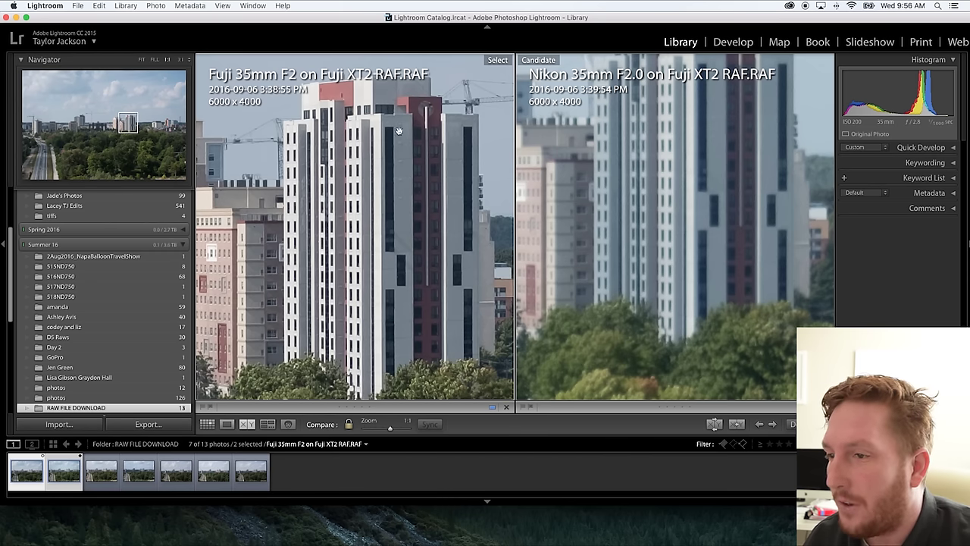
left_click_drag(399, 132, 404, 201)
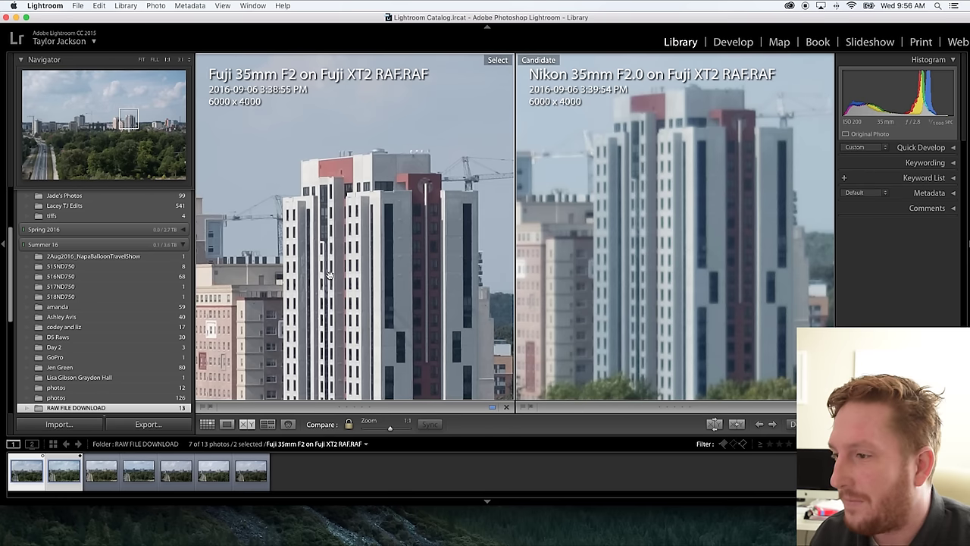
key("Right")
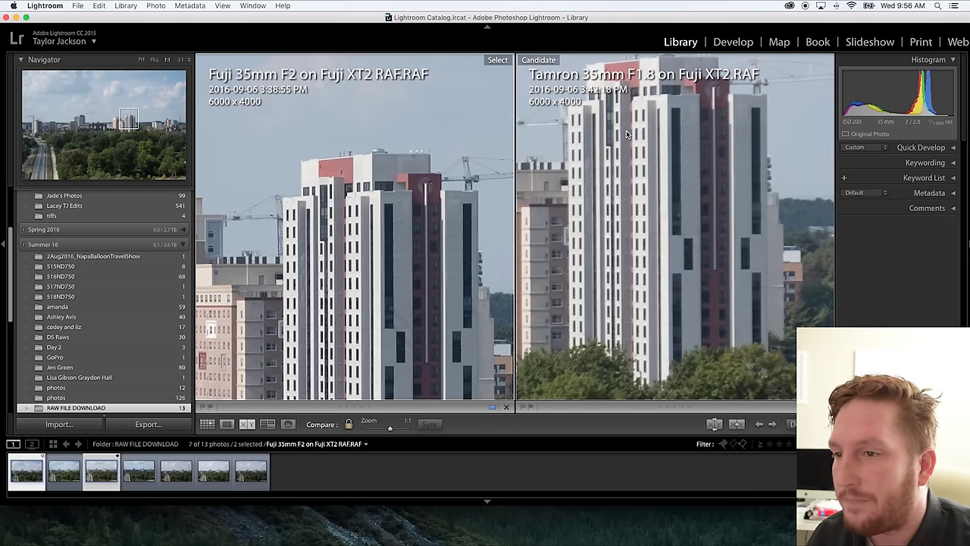
left_click(646, 167)
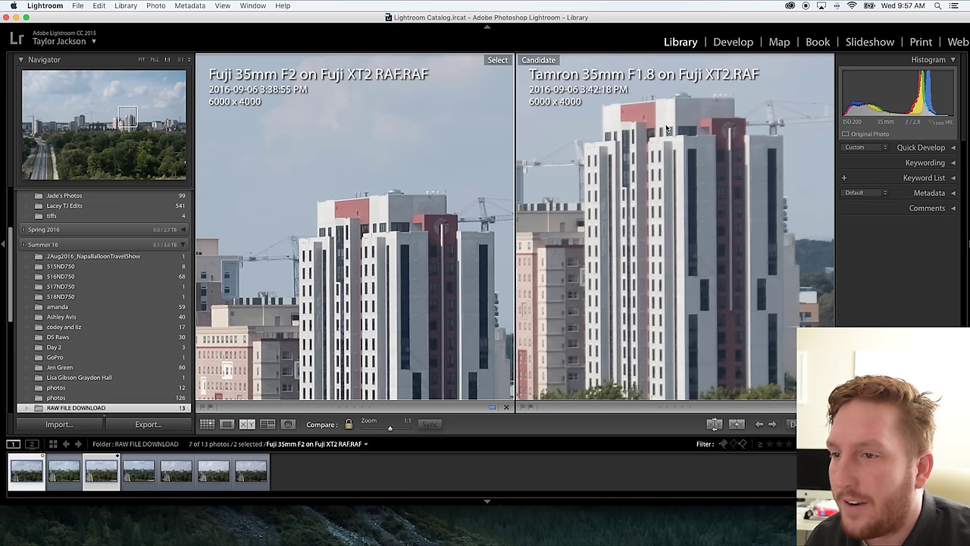
- Pan across the Tamron 35mm F1.8 towers at 1:1, then make the Nikon 50mm f1.2 the candidate
left_click_drag(655, 258, 646, 183)
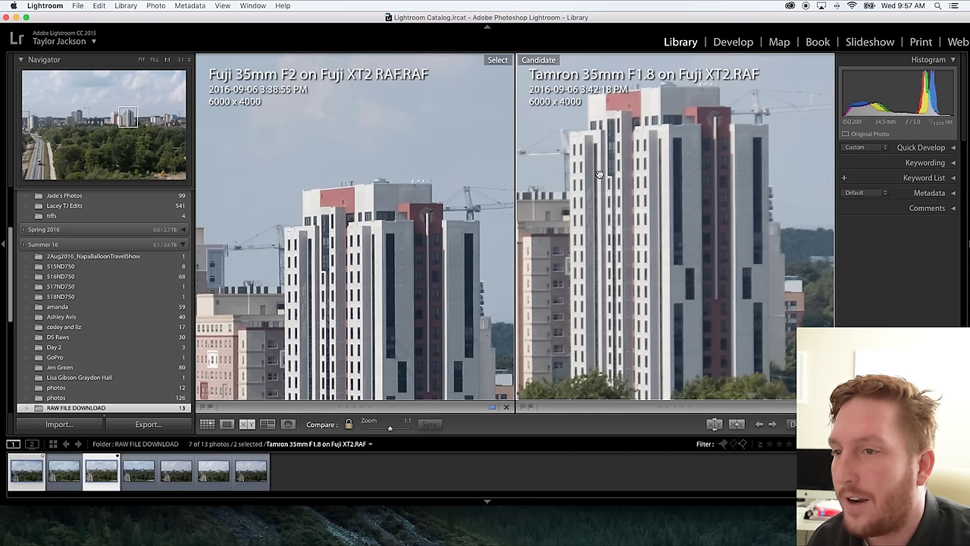
left_click_drag(385, 231, 365, 188)
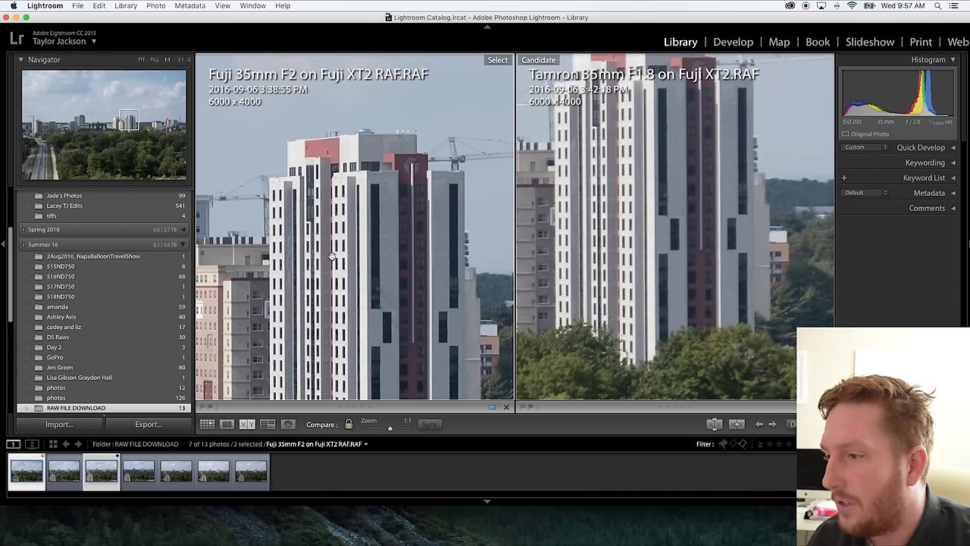
key("Right")
left_click_drag(590, 175, 622, 229)
left_click(621, 229)
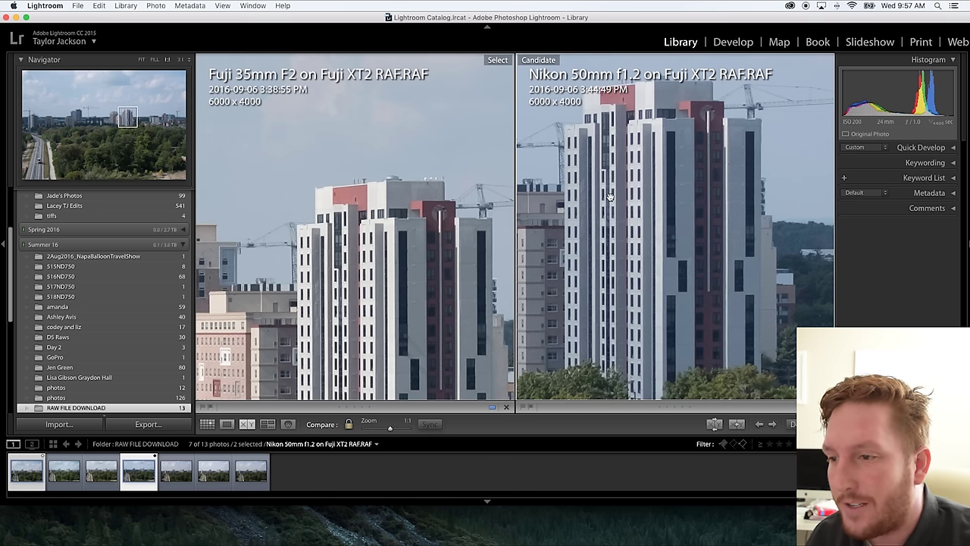
- Pan both 1:1 views across the towers in the Fuji and Nikon 50mm f1.2 shots
mouse_move(611, 196)
left_mouse_down()
mouse_move(665, 193)
mouse_move(628, 201)
left_mouse_up()
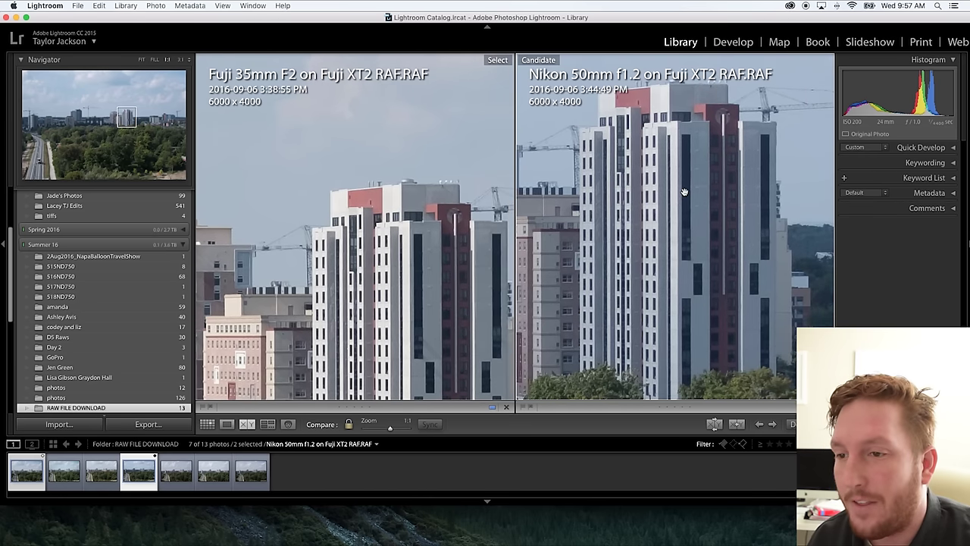
left_click_drag(723, 177, 690, 307)
left_click_drag(644, 212, 367, 262)
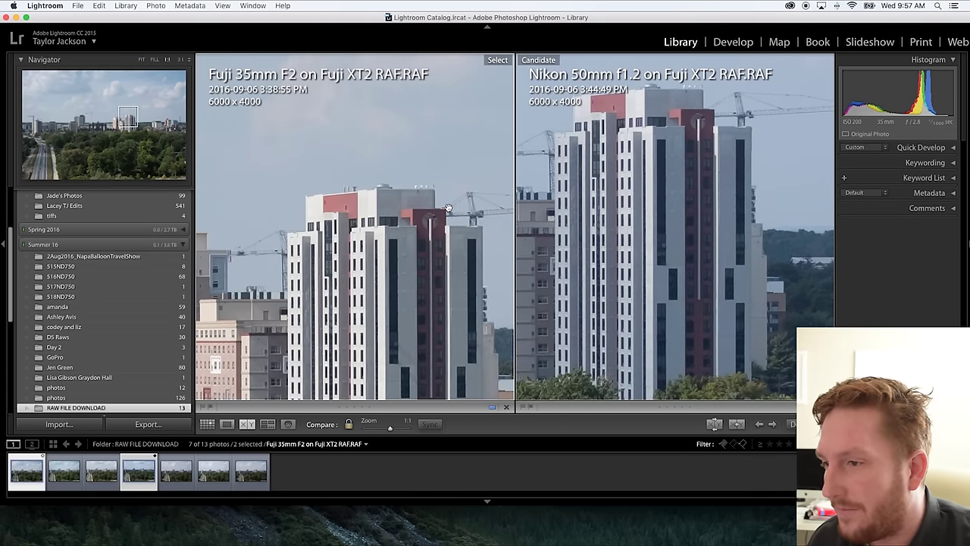
left_click_drag(448, 210, 492, 193)
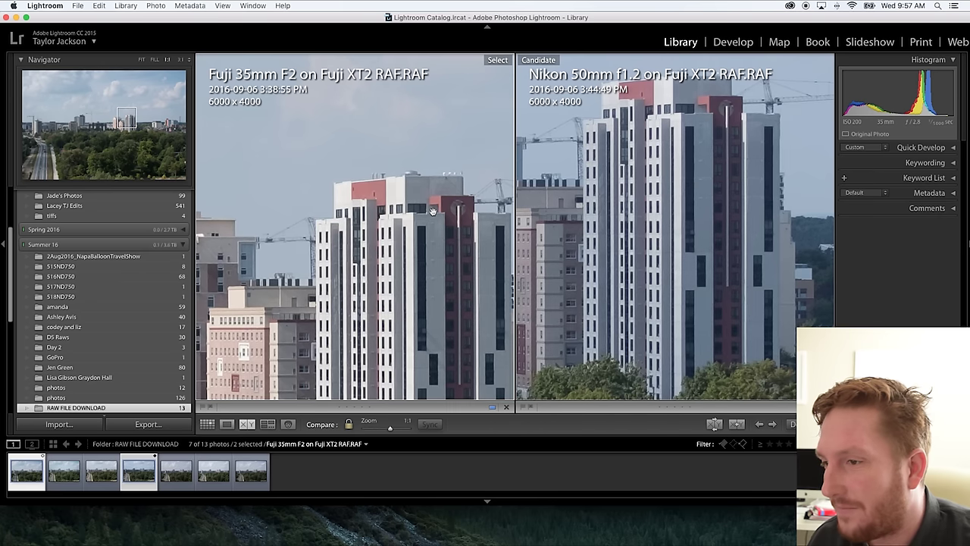
left_click_drag(576, 159, 611, 119)
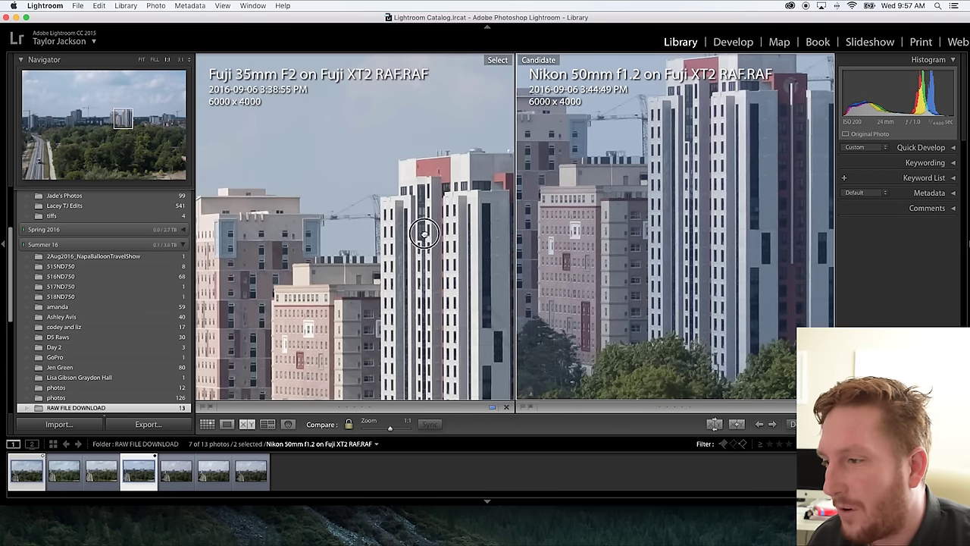
left_click_drag(365, 199, 357, 238)
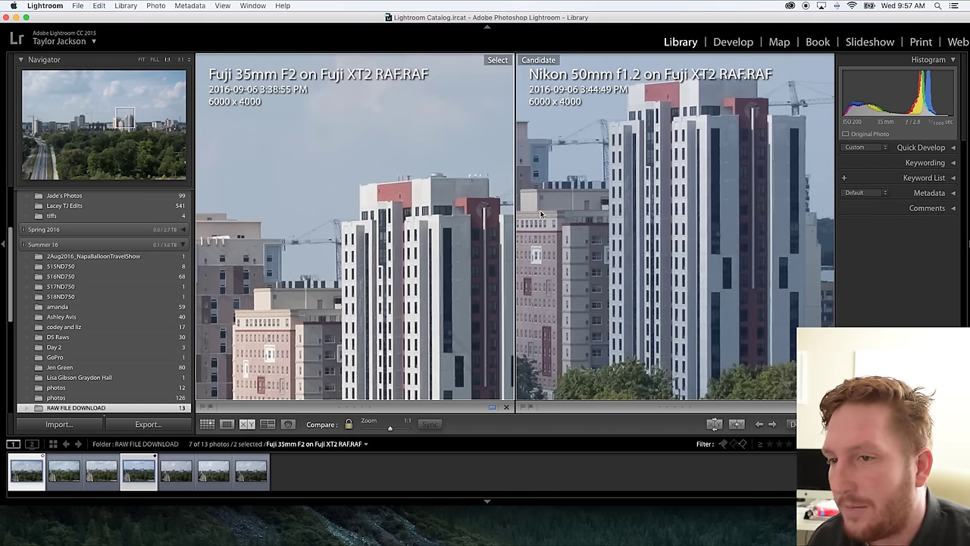
- Check the tower tops, then make the Tamron 35 f1.8 on Nikon D5 the candidate
left_click_drag(738, 180, 711, 200)
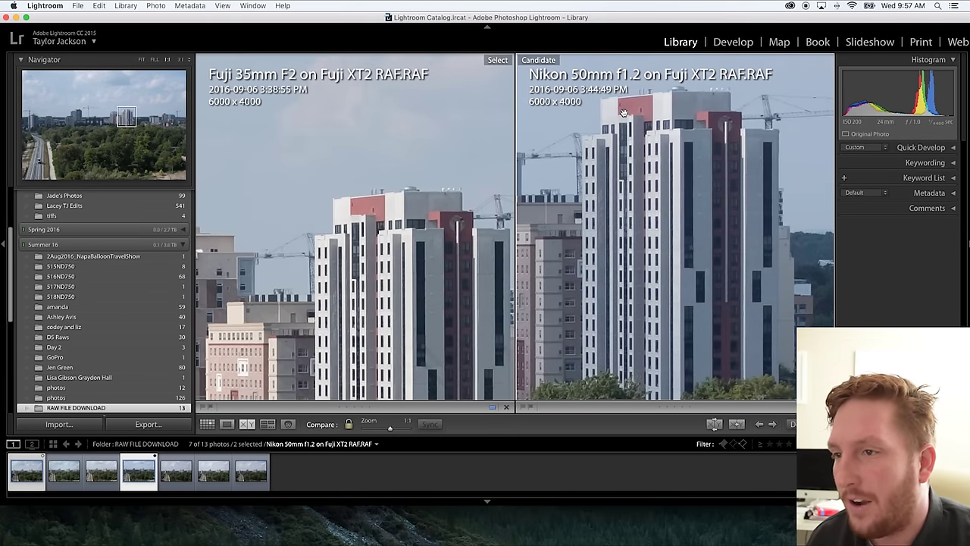
left_click_drag(673, 226, 708, 165)
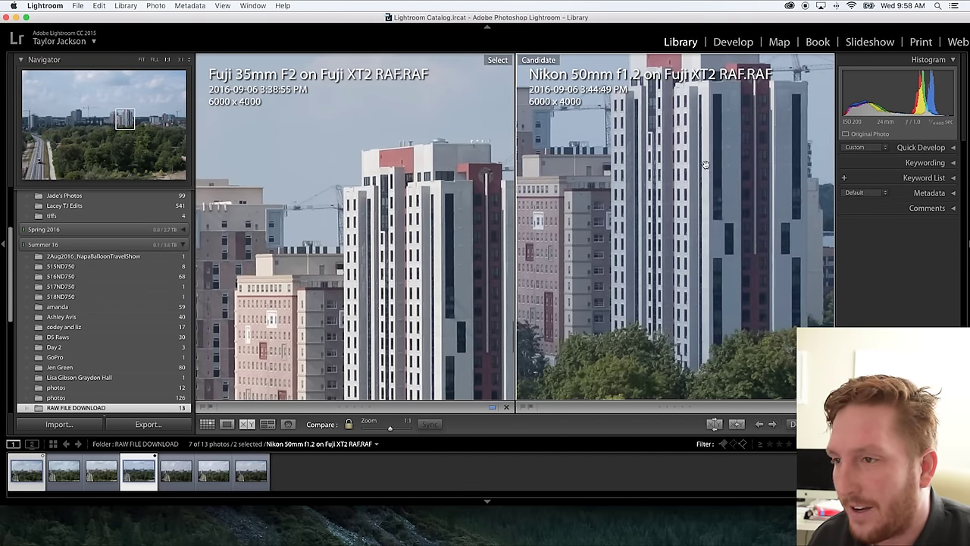
left_click_drag(451, 192, 438, 221)
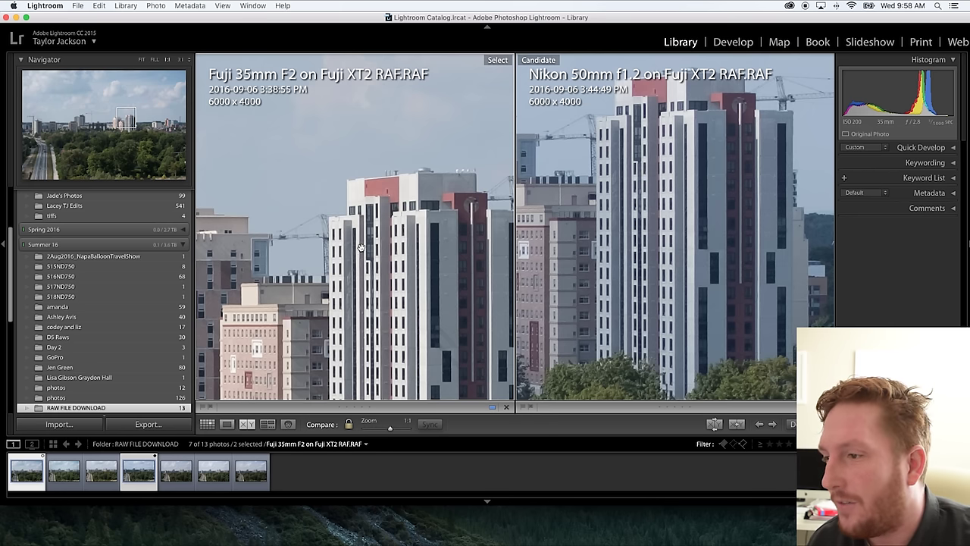
left_click_drag(362, 252, 307, 220)
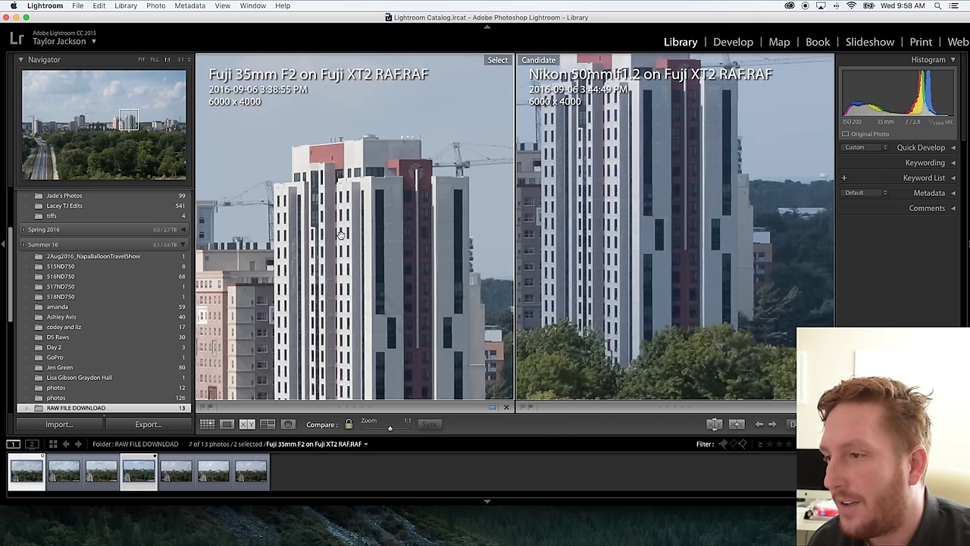
left_click_drag(397, 189, 413, 214)
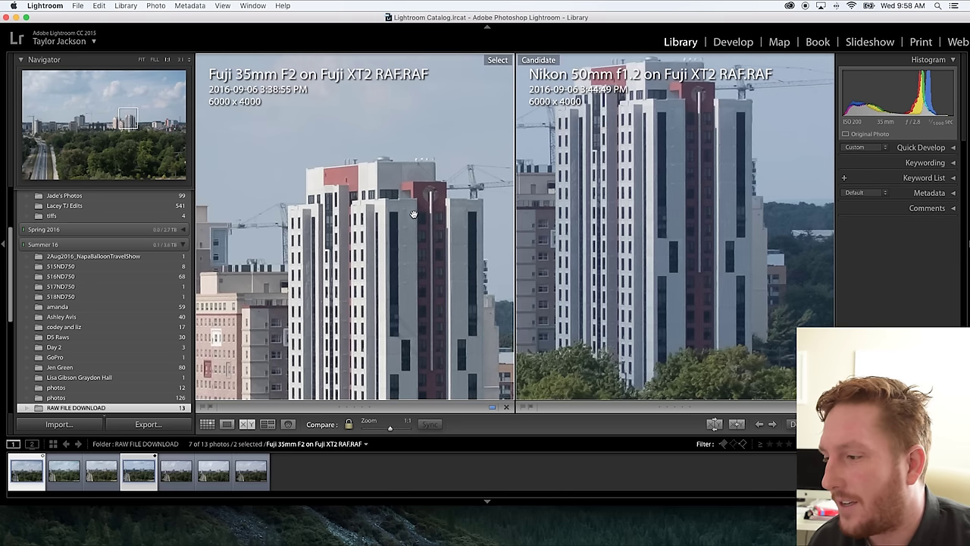
key("Right")
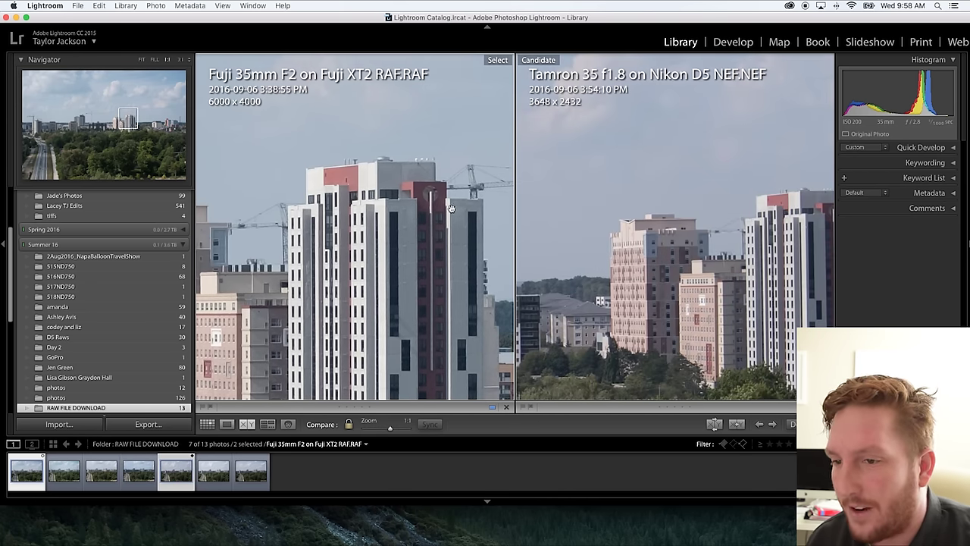
- Pan the Tamron D5 comparison, then bring the Nikon 50mm f1.2 shot in as candidate
left_click_drag(790, 292, 772, 265)
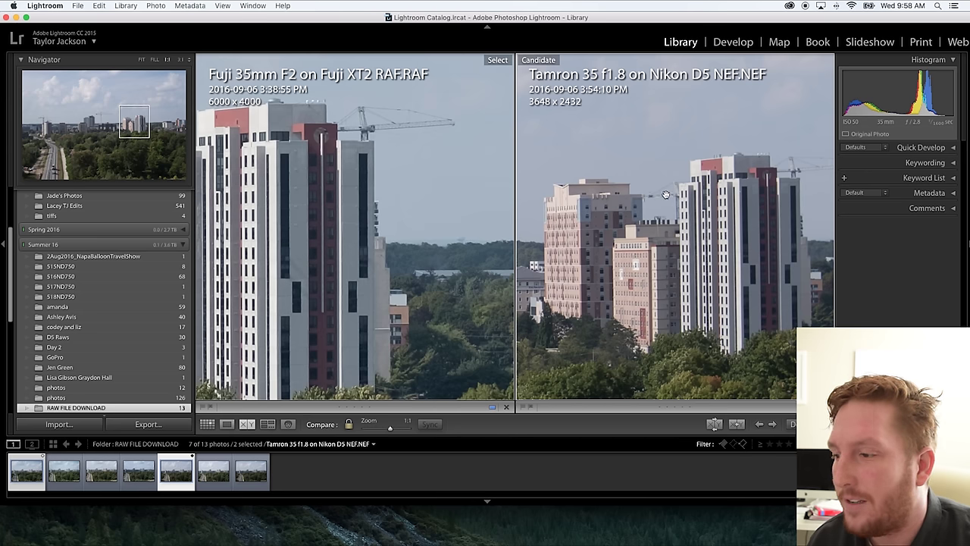
left_click(389, 218)
left_click_drag(389, 217, 409, 202)
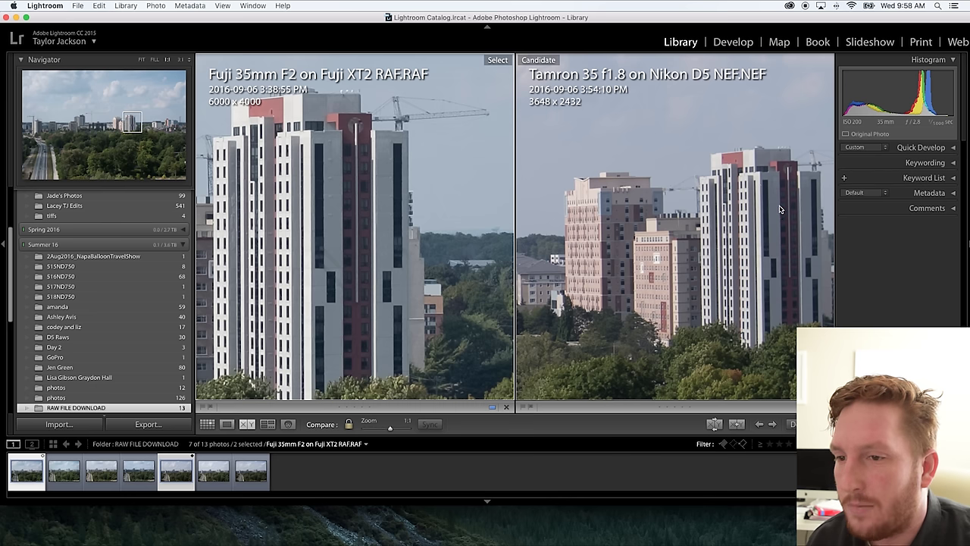
key("Right")
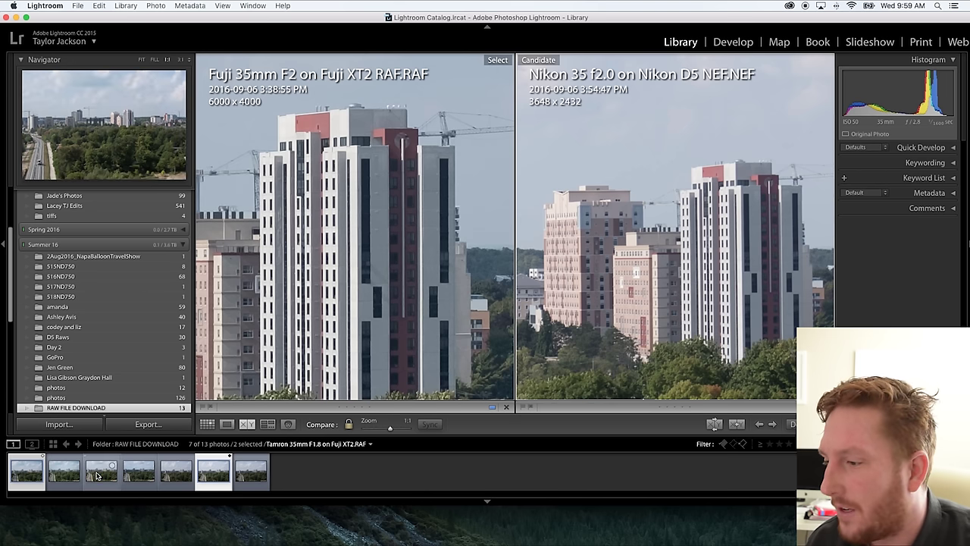
left_click(251, 476)
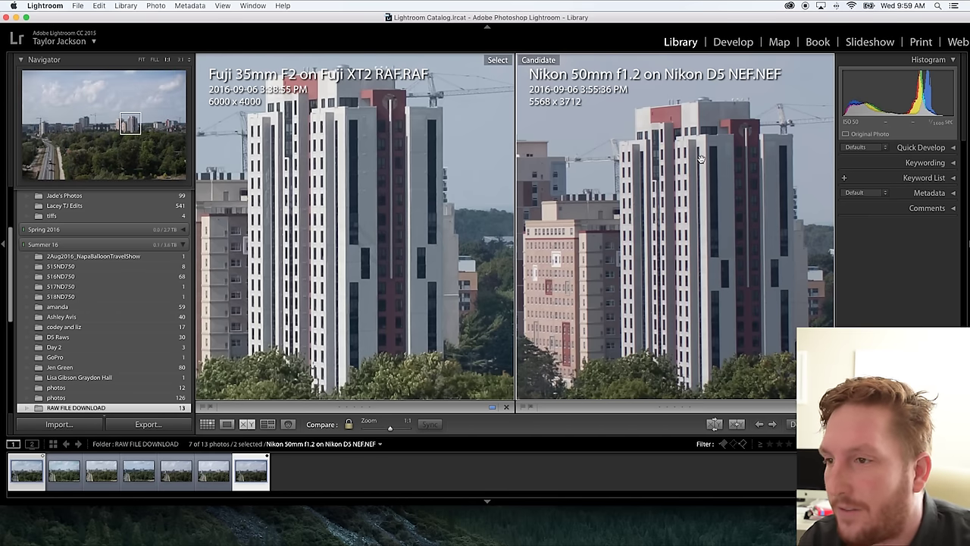
- Compare tower-block detail in both 1:1 photos, then return both to Fit
mouse_move(699, 176)
left_mouse_down()
mouse_move(678, 177)
mouse_move(677, 169)
mouse_move(714, 198)
mouse_move(709, 188)
left_mouse_up()
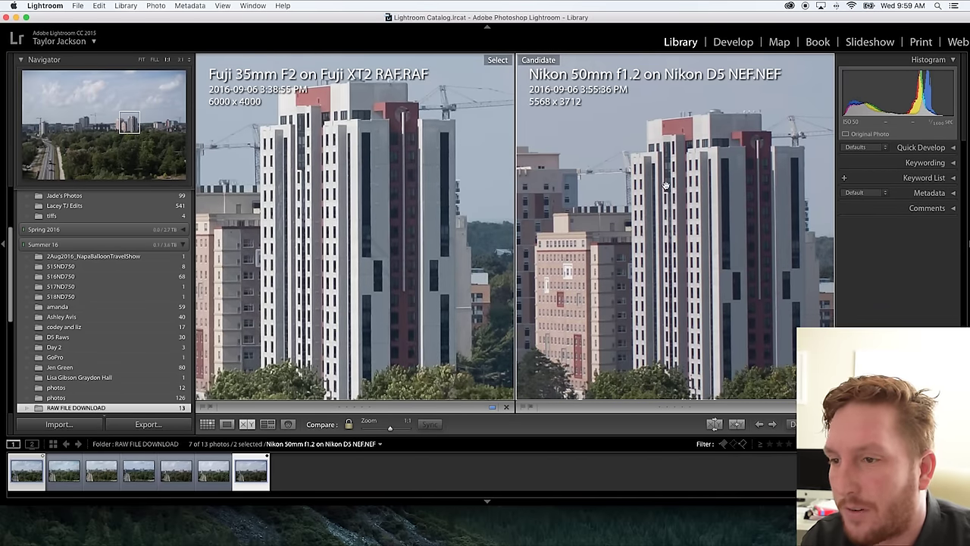
left_click_drag(667, 195, 627, 206)
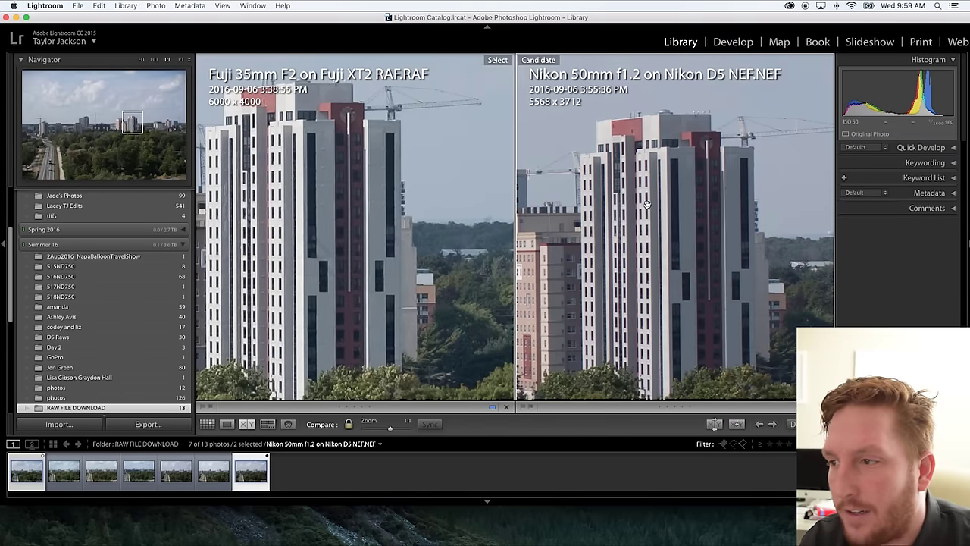
scroll(619, 205, "left", 5)
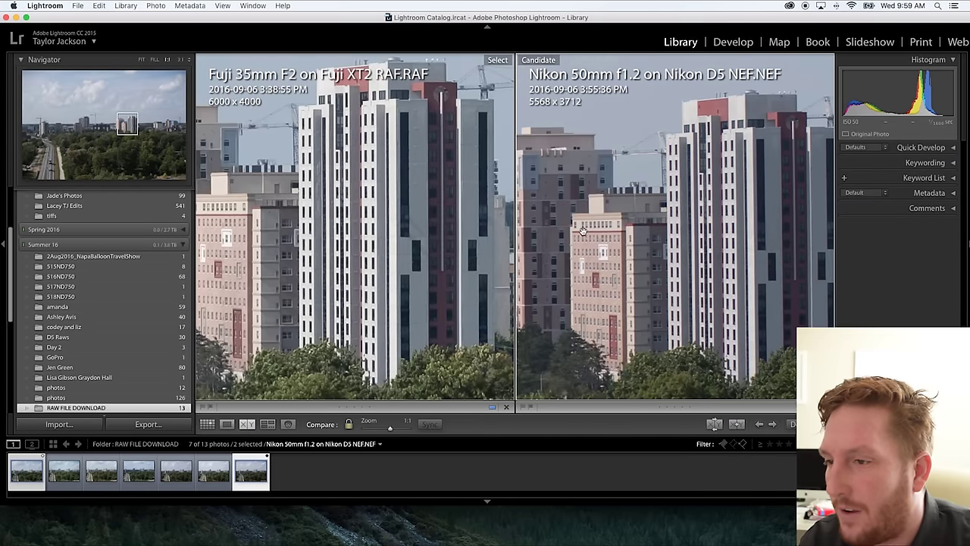
left_click_drag(611, 201, 671, 230)
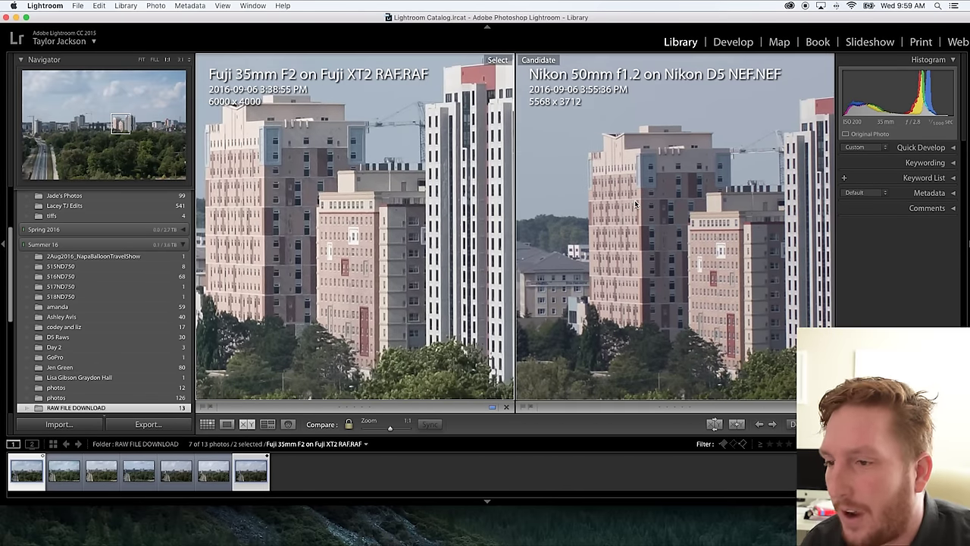
left_click_drag(328, 213, 302, 208)
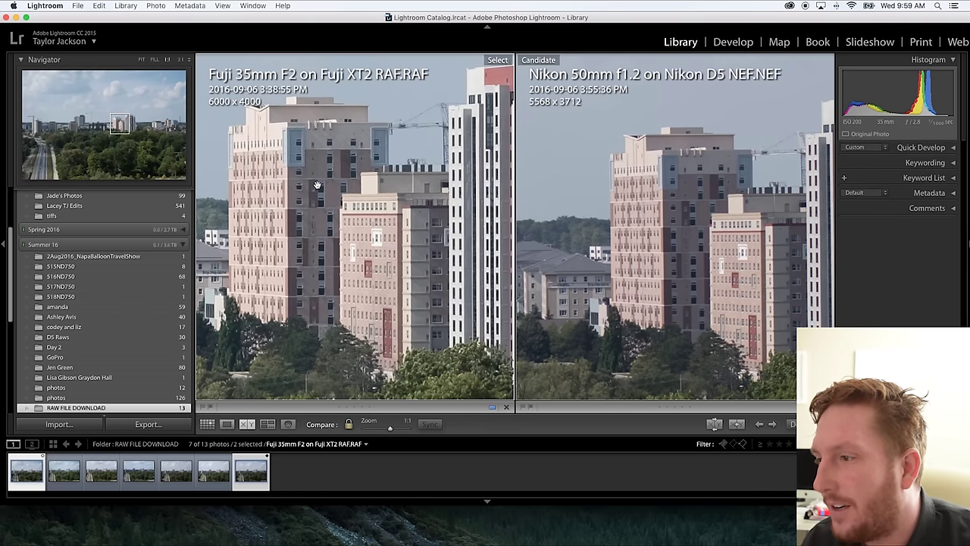
left_click(451, 239)
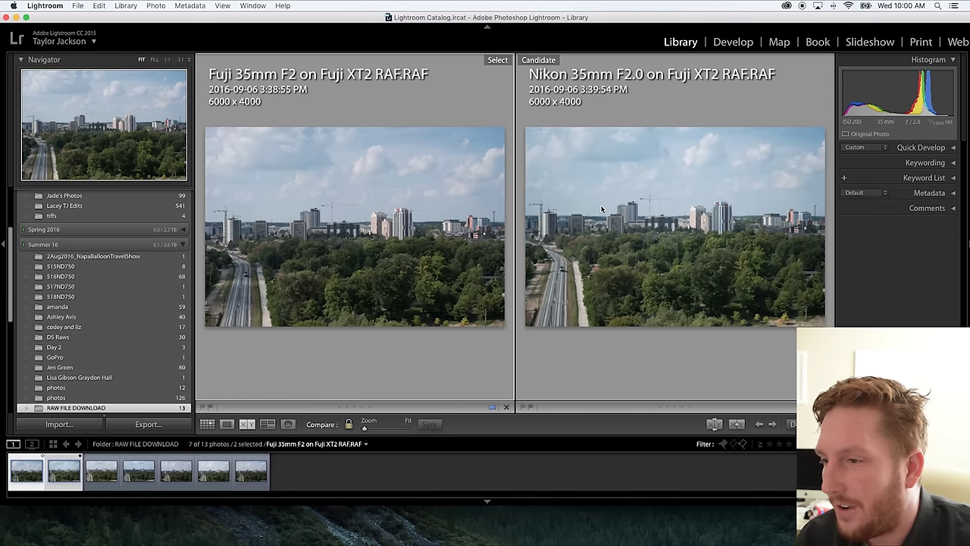
- Filter to red-labelled photos and set Nikon 28-300mm at 50 as candidate against Fuji 18-135 at 35
key("Left")
key("Left")
key("Right")
key("Right")
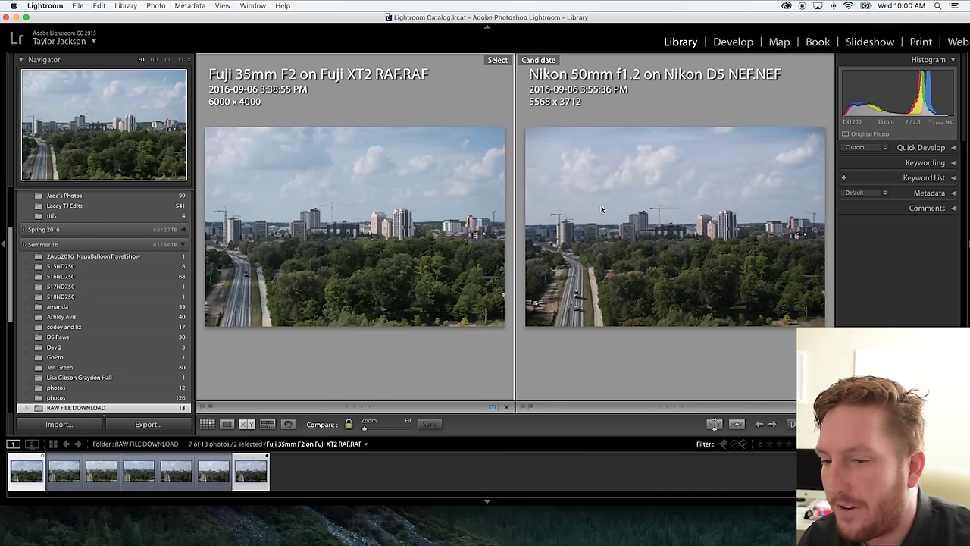
key("super+l")
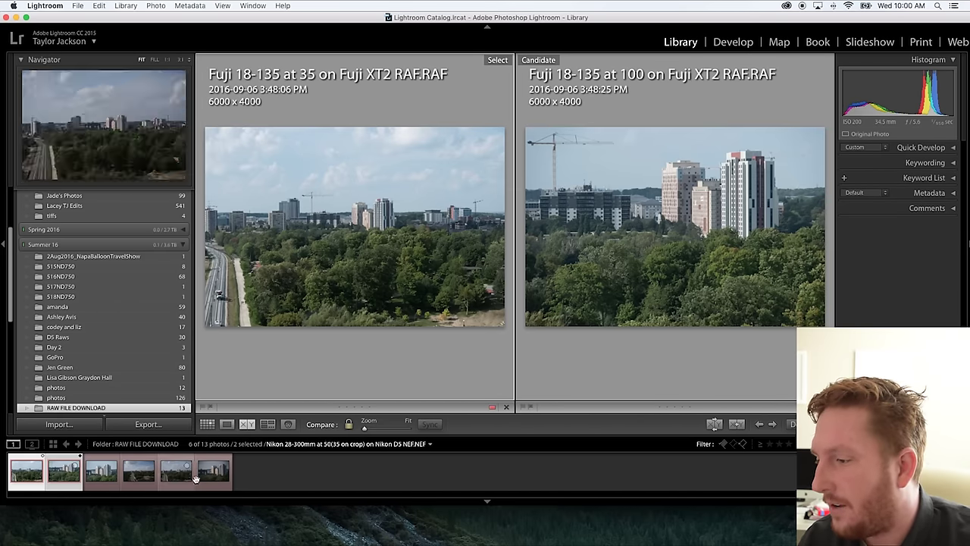
key("Right")
key("Right")
key("Right")
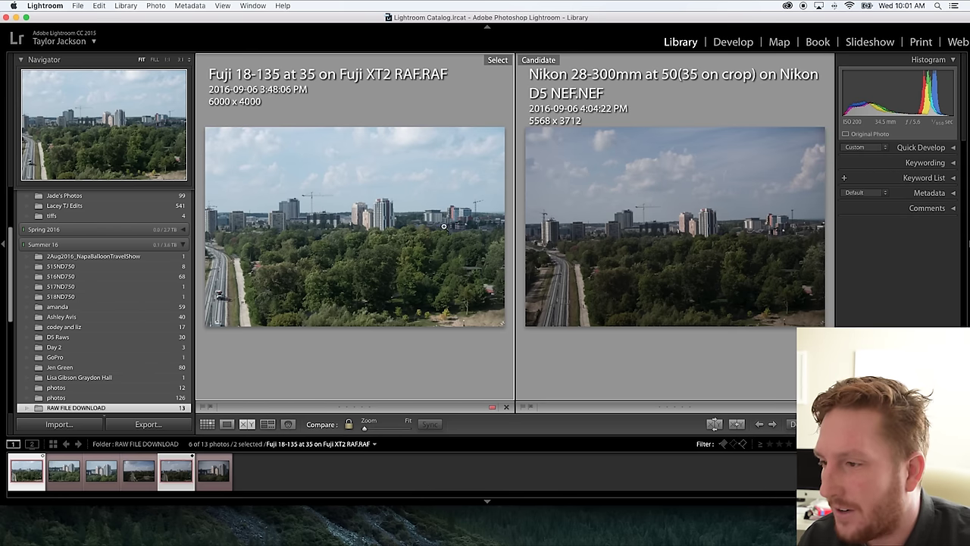
- Zoom the Fuji 18-135 and Nikon 28-300mm pair to 1:1 and pan across the tower blocks
left_click(377, 213)
left_click_drag(364, 212, 369, 296)
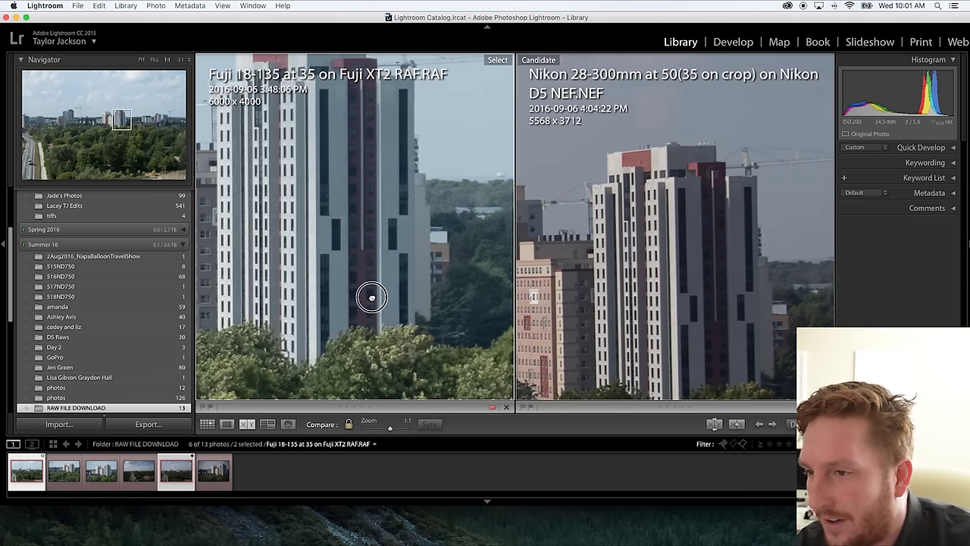
left_click_drag(401, 182, 428, 213)
scroll(428, 212, "left", 10)
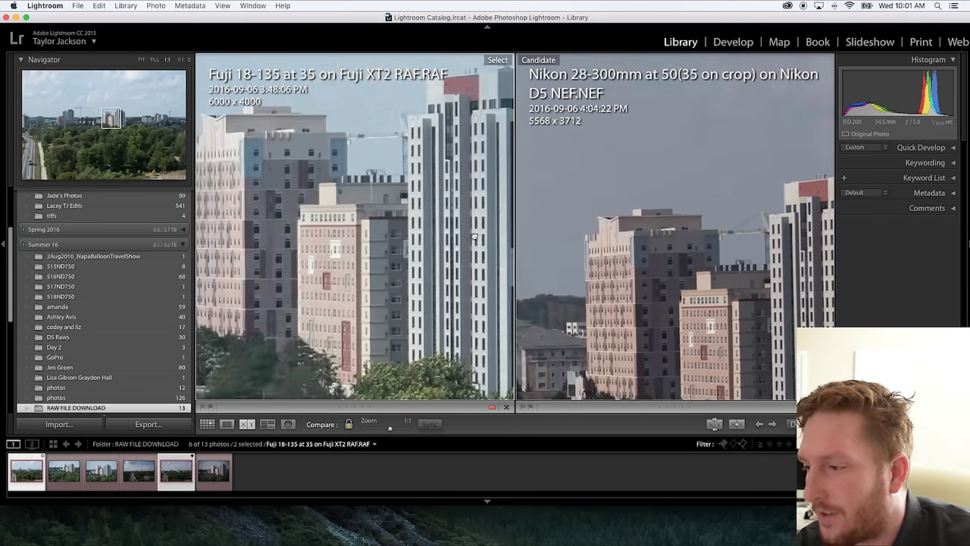
scroll(440, 239, "left", 10)
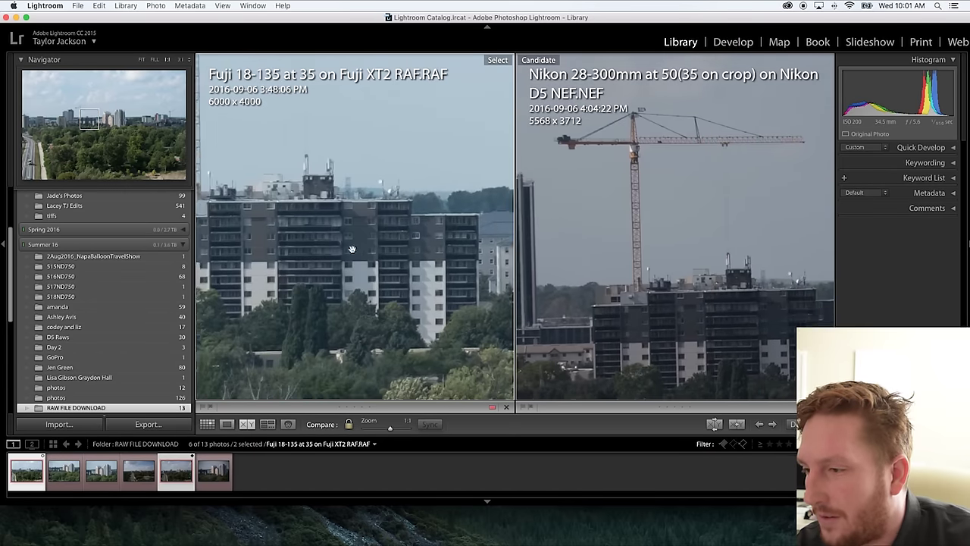
left_click_drag(293, 238, 321, 241)
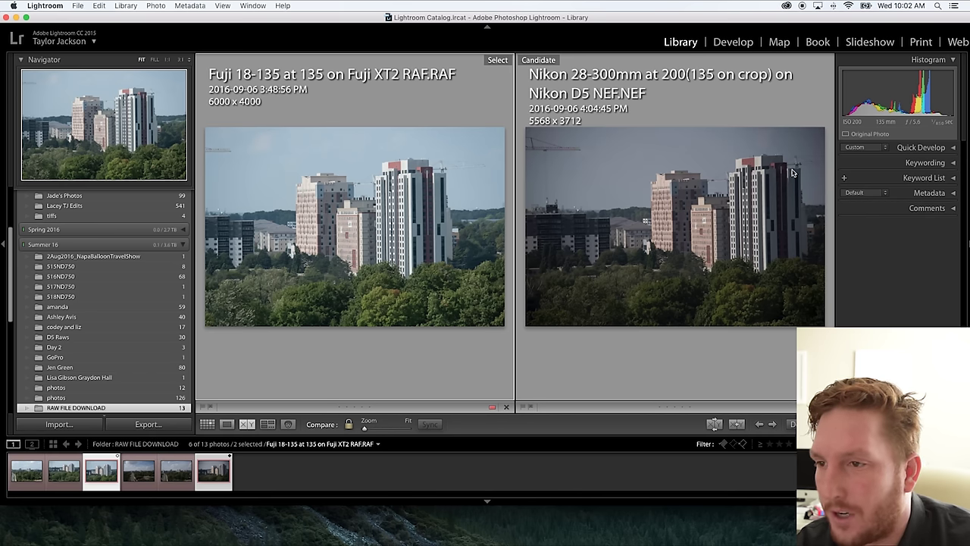
- Apply Auto Tone to the Nikon 200mm candidate and compare both at 1:1 on the white tower
key("super+u")
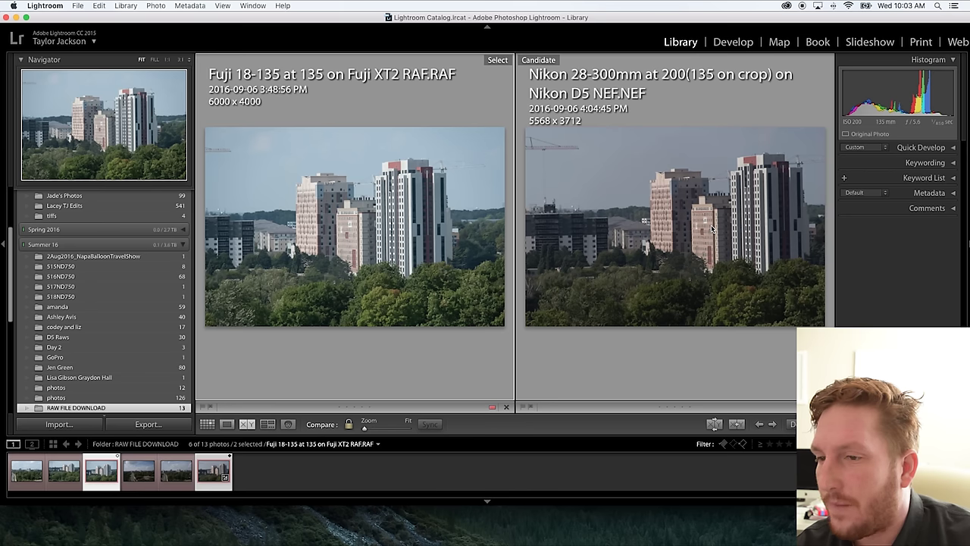
left_click(404, 189)
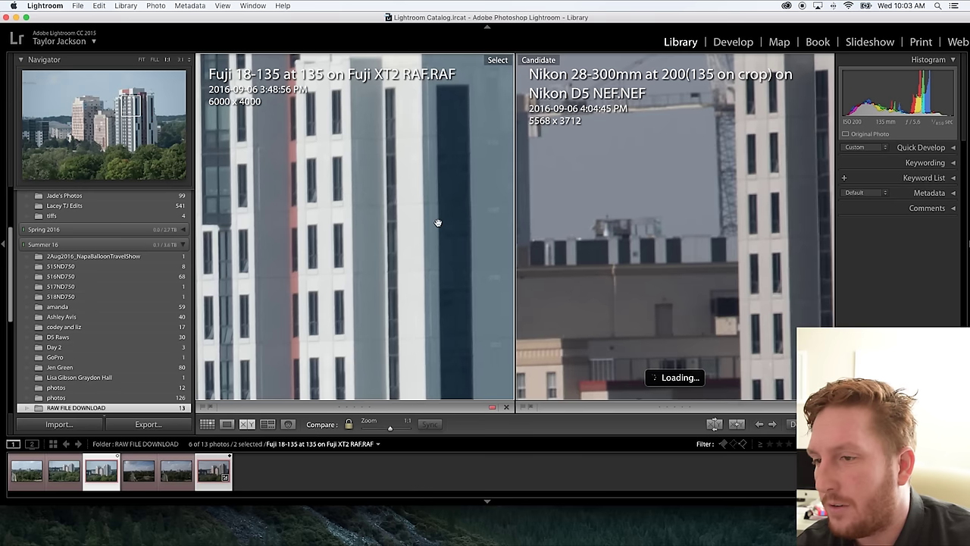
left_click_drag(440, 221, 414, 212)
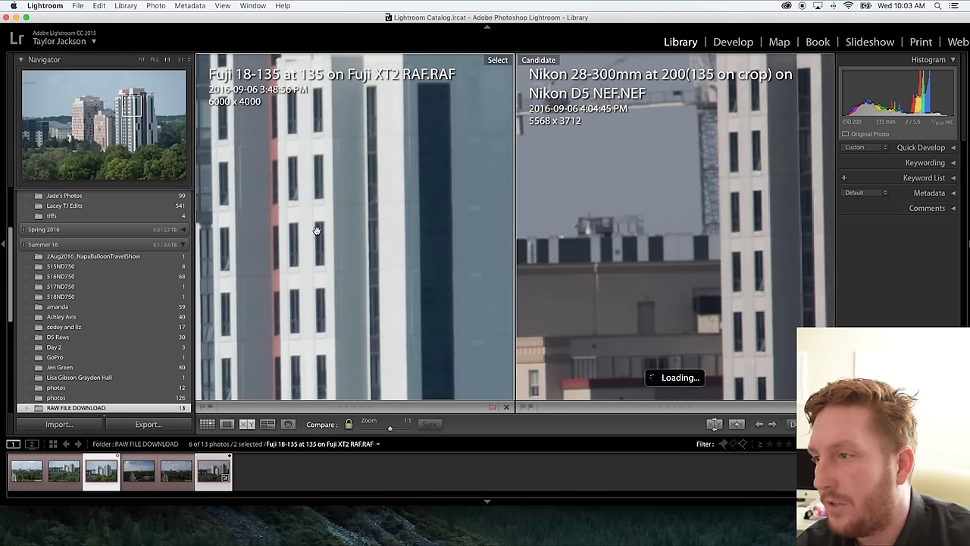
left_click(641, 208)
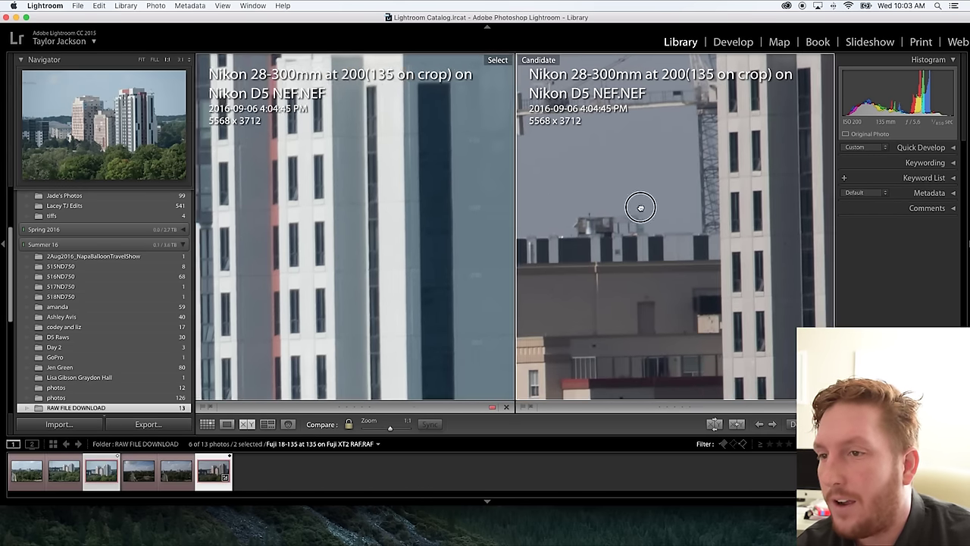
left_click_drag(640, 208, 663, 175)
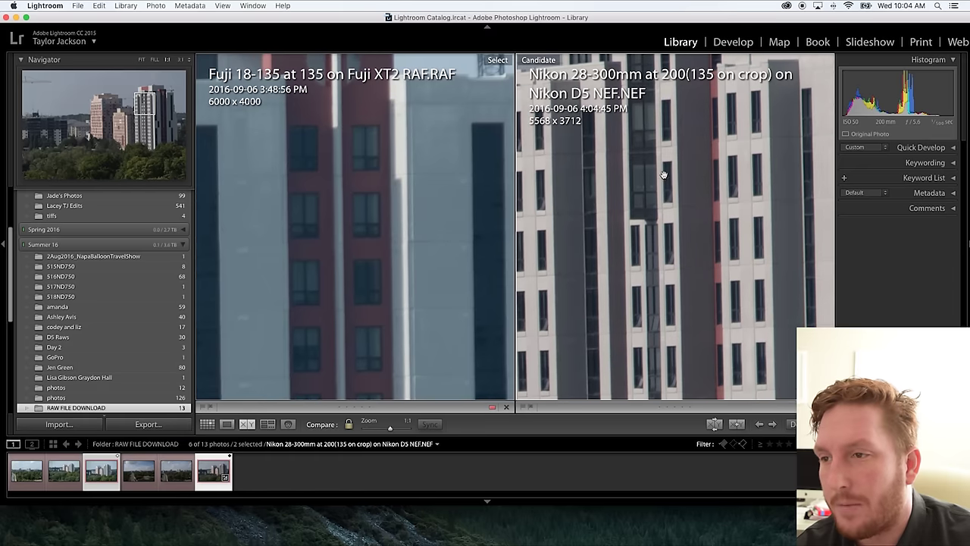
- Check the building top and crane, return to Fit, and filter to blue-labelled photos
left_click_drag(676, 85, 679, 216)
left_click(679, 215)
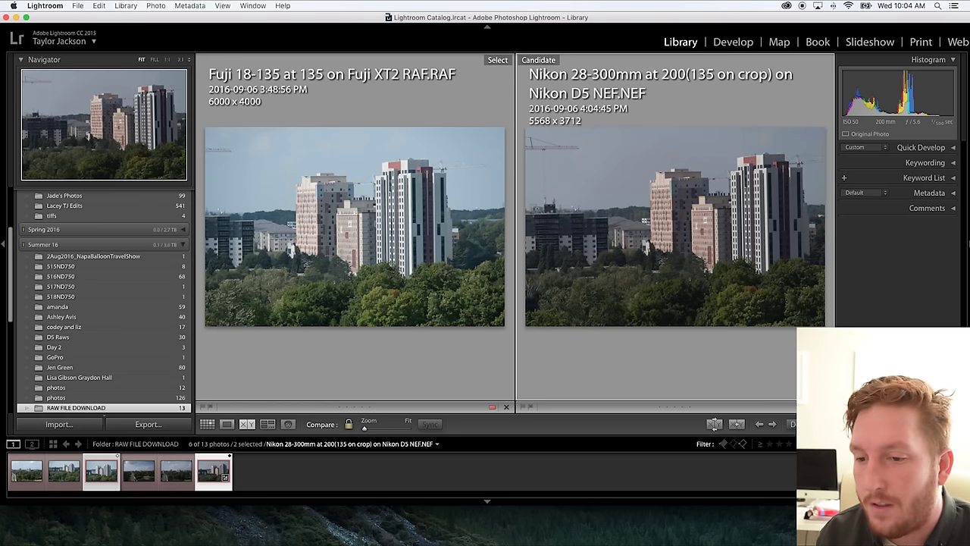
left_click(832, 443)
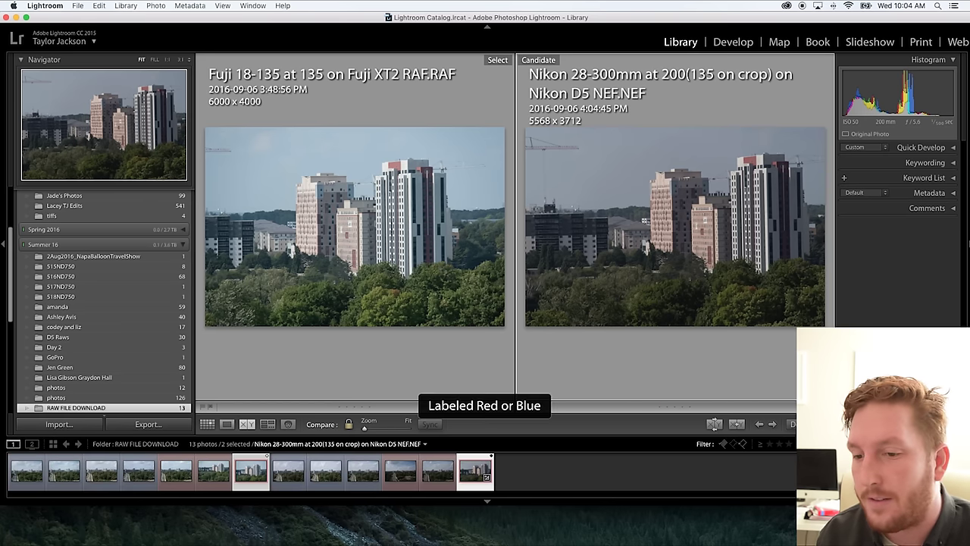
left_click(805, 443)
- Compare the Fuji 35mm F2 at 1:1 against the Tamron 35 f1.8 and Nikon 50mm f1.2, then Fit
left_click(396, 219)
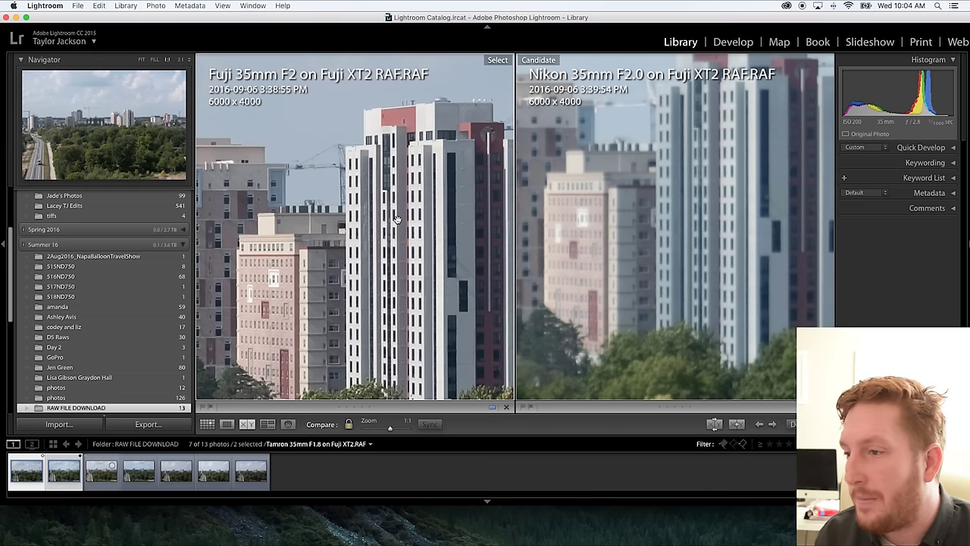
left_click_drag(370, 222, 376, 191)
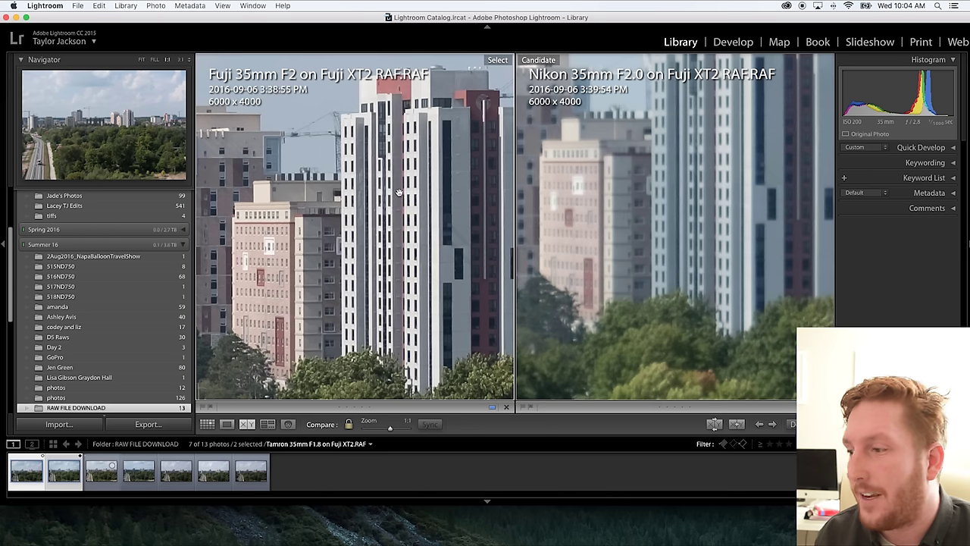
key("Right")
key("Right")
key("Right")
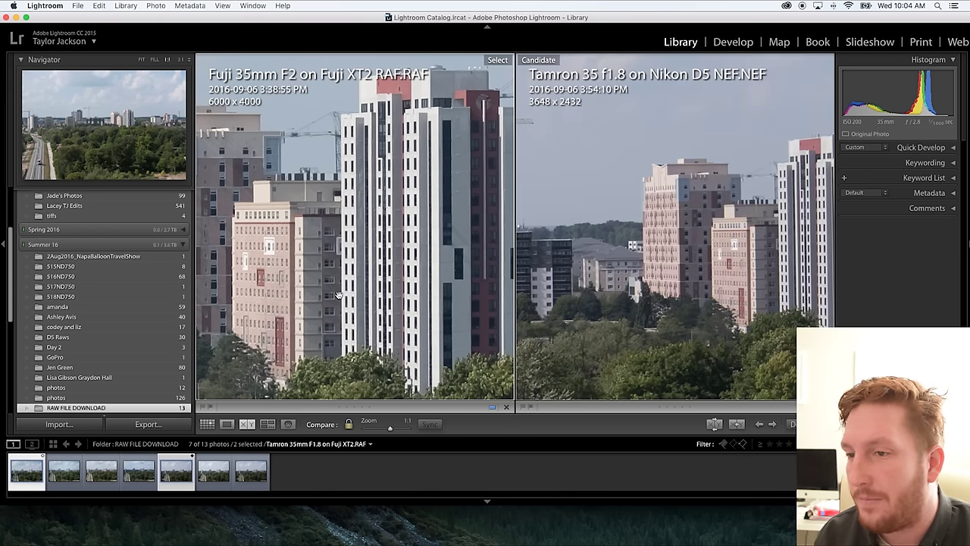
key("Right")
key("Right")
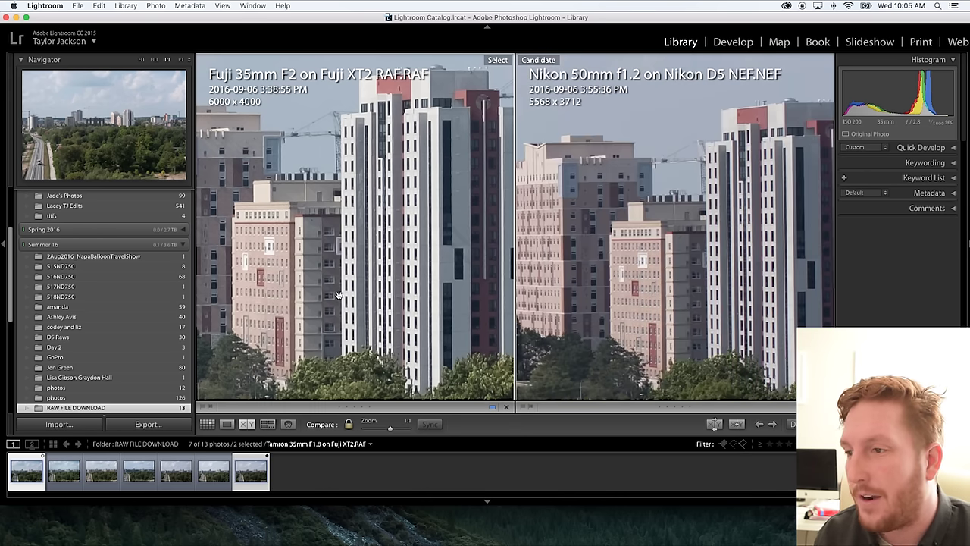
left_click(350, 241)
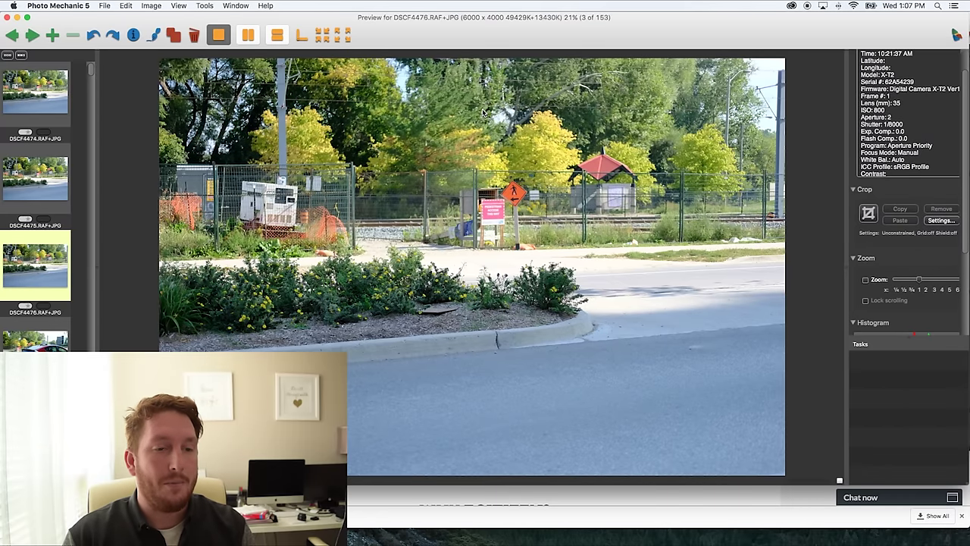
- Step from the red taxi shots through the cars and SUVs to DSCF4537 (64 of 153)
key("Right")
key("Right")
key("Right")
key("Right")
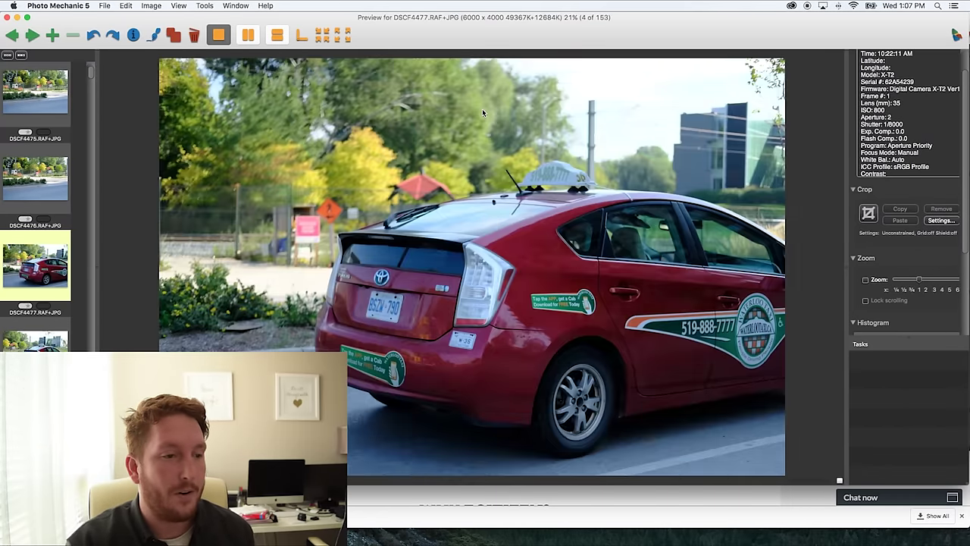
key("Right")
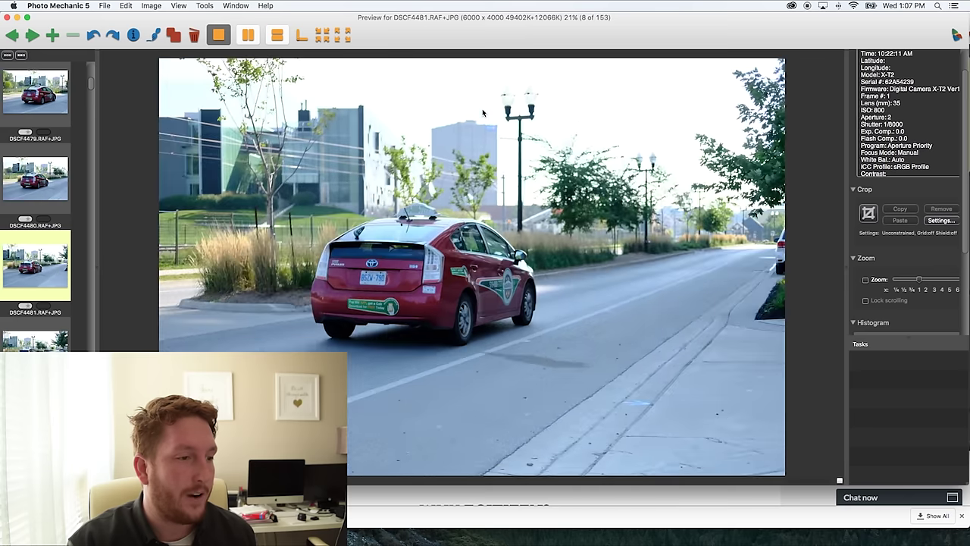
key("Right")
key("Right")
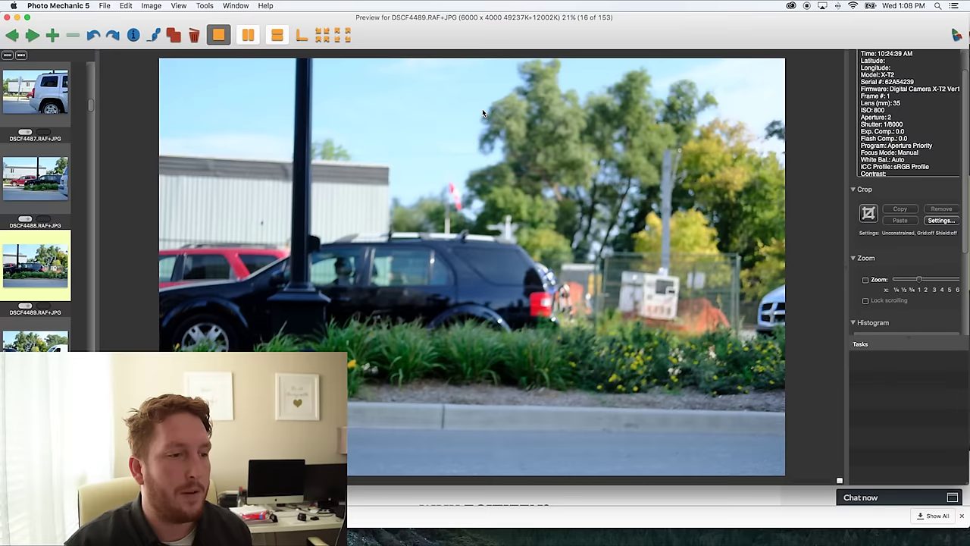
key("Right")
key("Right")
key("Right")
key("Right")
key("Right")
key("Right")
key("Right")
key("Right")
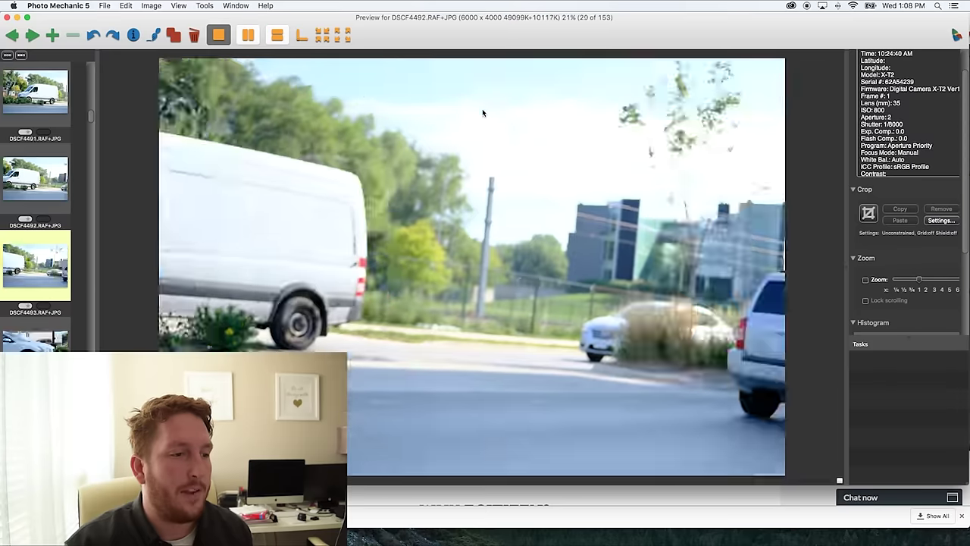
key("Right")
key("Right")
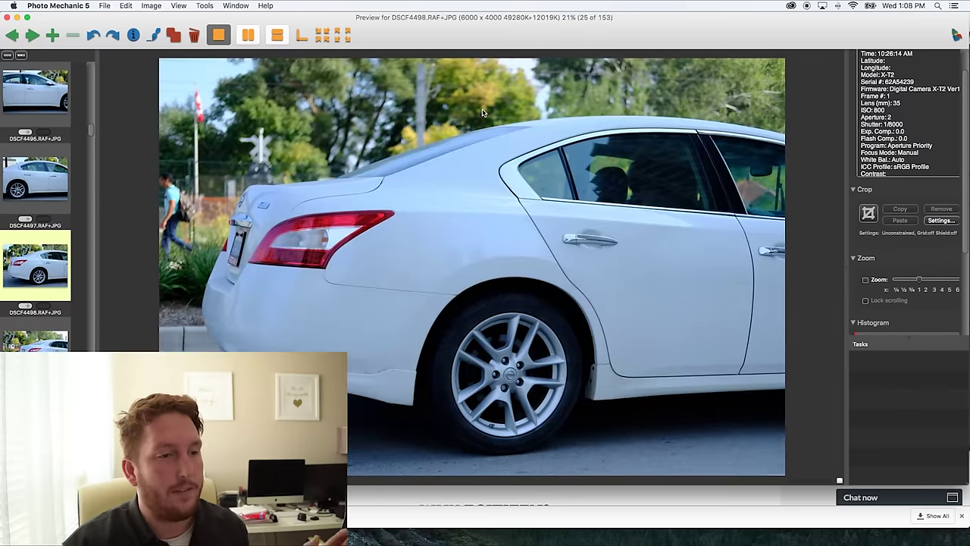
key("Right")
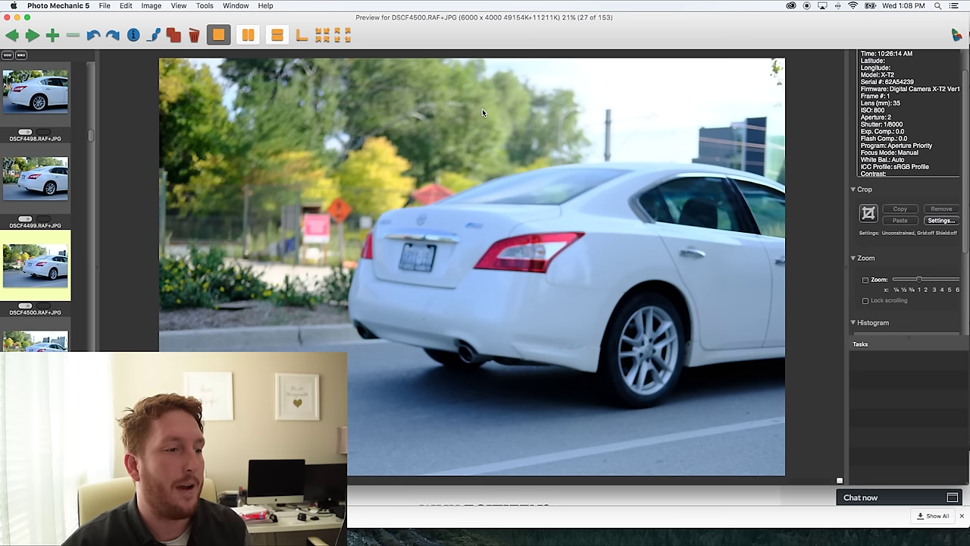
key("Right")
key("Right")
key("Right")
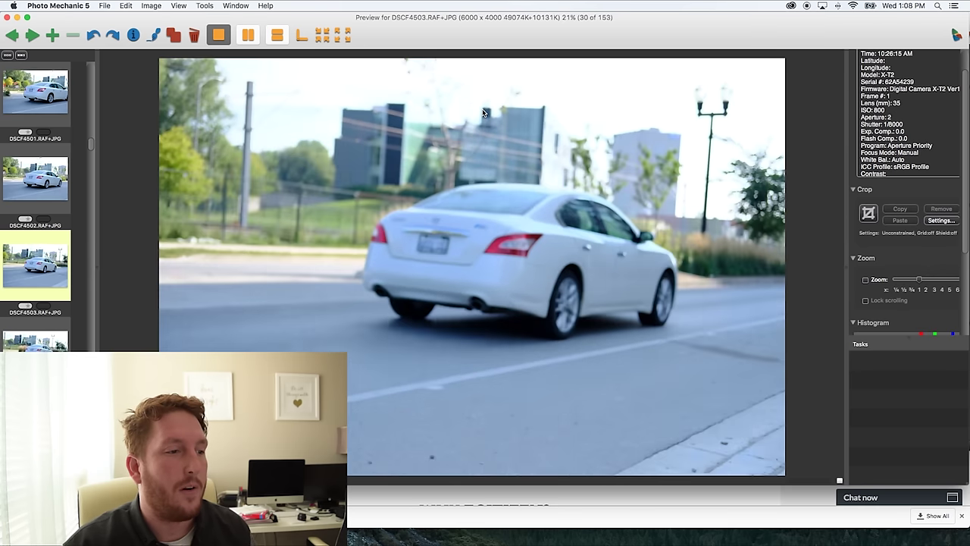
key("Right")
key("Right")
key("Right")
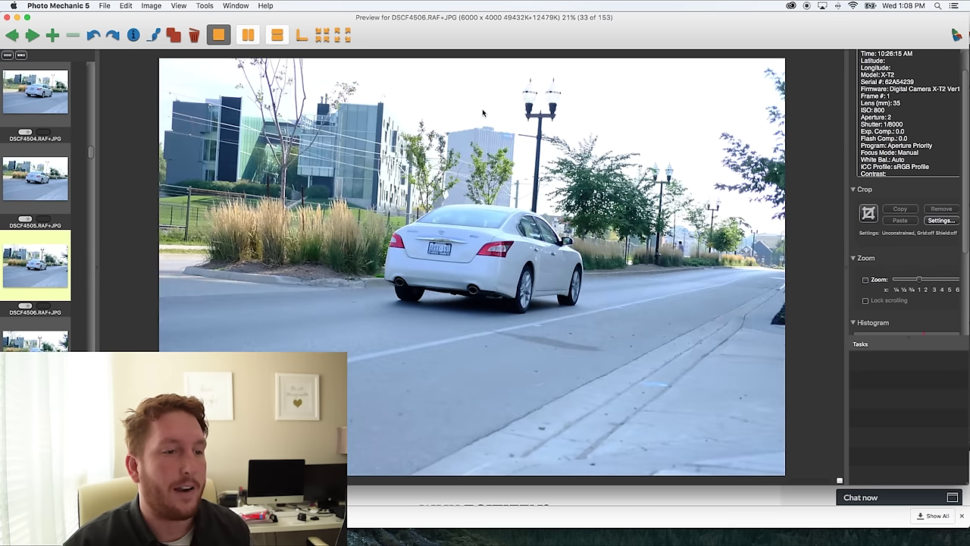
key("Right")
key("Right")
key("Right")
key("Right")
key("Right")
key("Right")
key("Right")
key("Right")
key("Right")
key("Right")
key("Right")
key("Right")
key("Right")
key("Right")
key("Right")
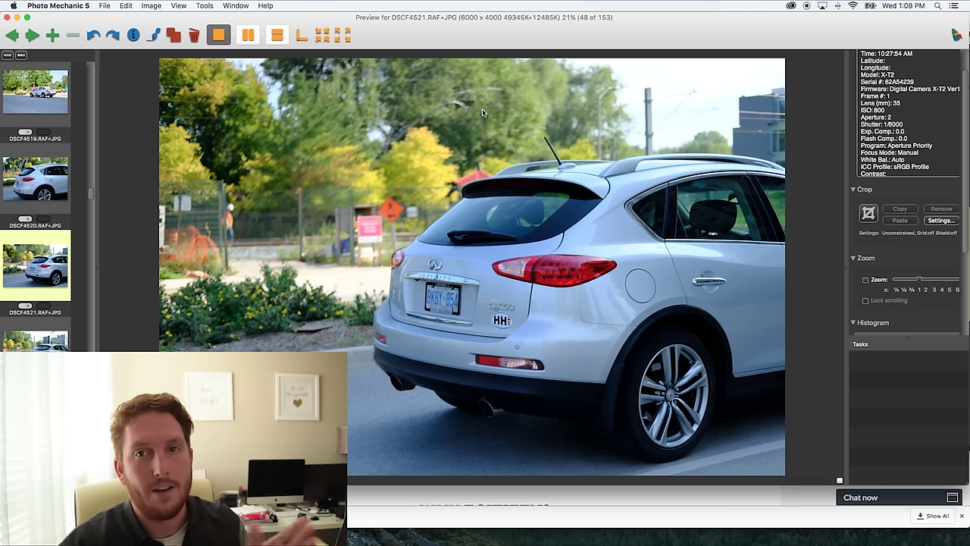
key("Right")
key("Right")
key("Right")
key("Right")
key("Right")
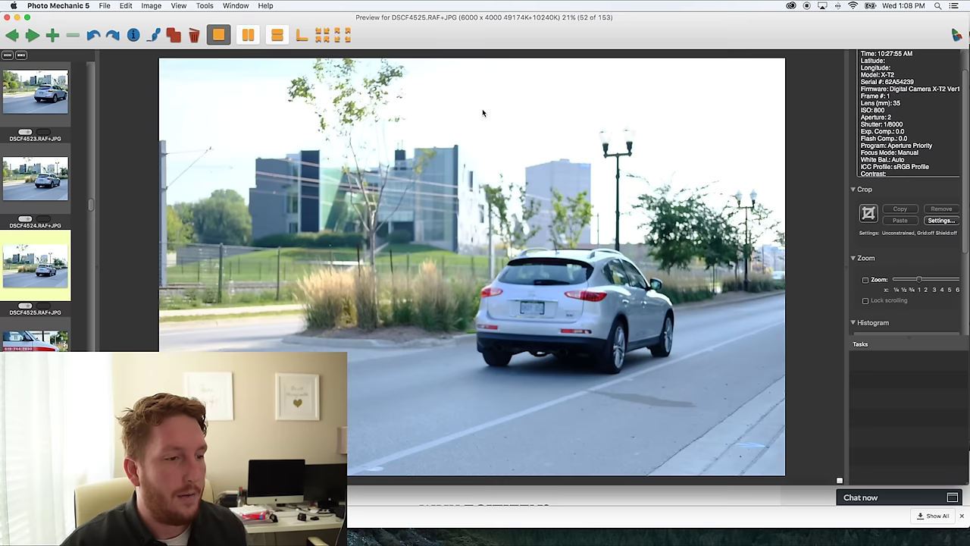
key("Left")
key("Left")
key("Left")
key("Left")
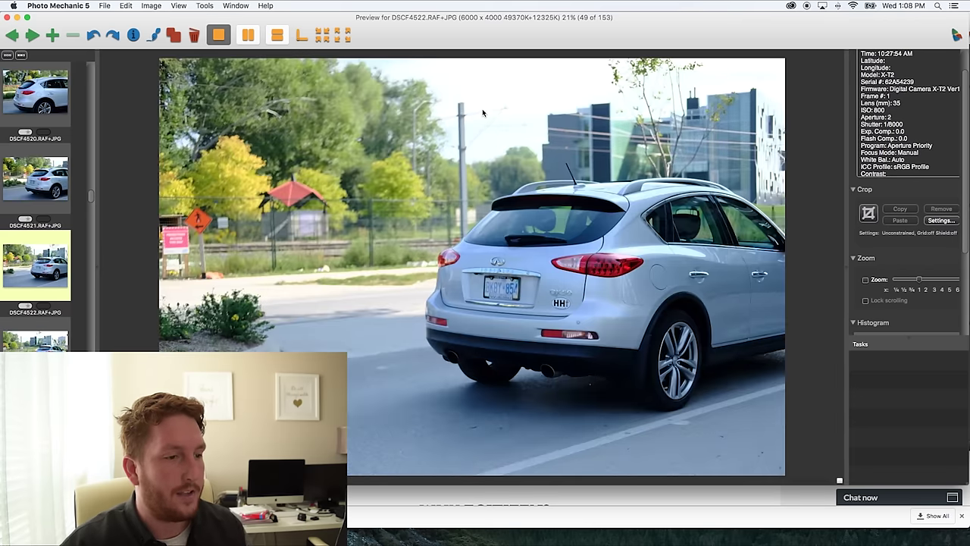
key("Left")
key("Right")
key("Right")
key("Right")
key("Right")
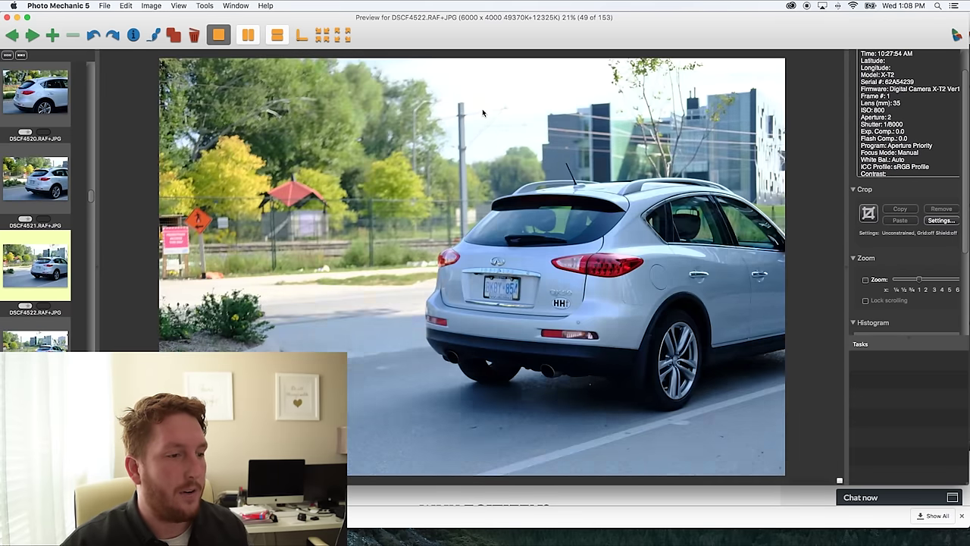
key("Right")
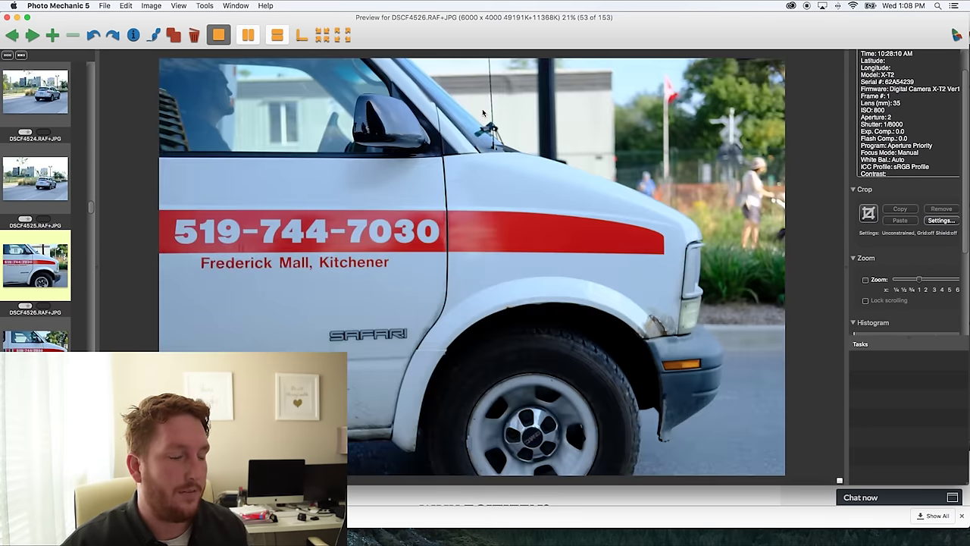
key("Left")
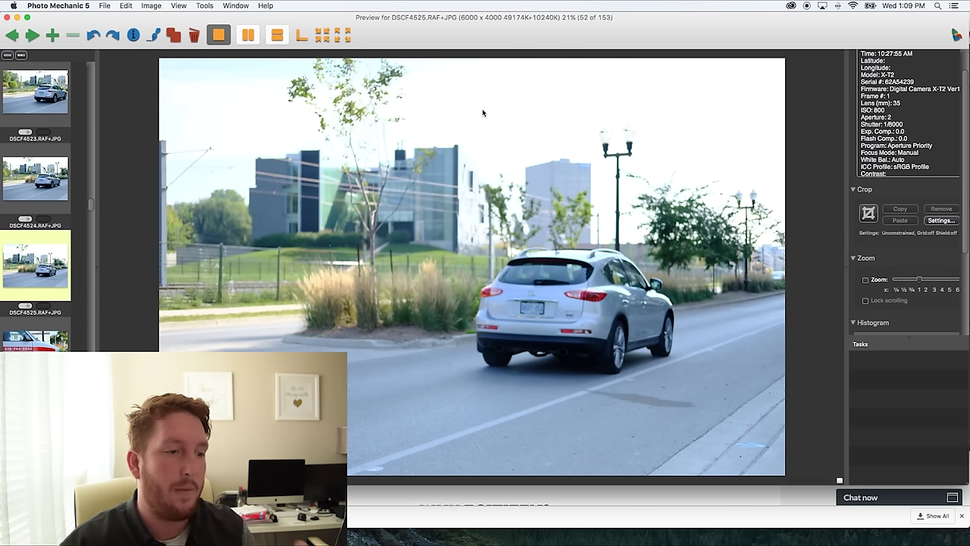
key("Right")
key("Right")
key("Right")
key("Right")
key("Right")
key("Right")
key("Right")
key("Right")
key("Right")
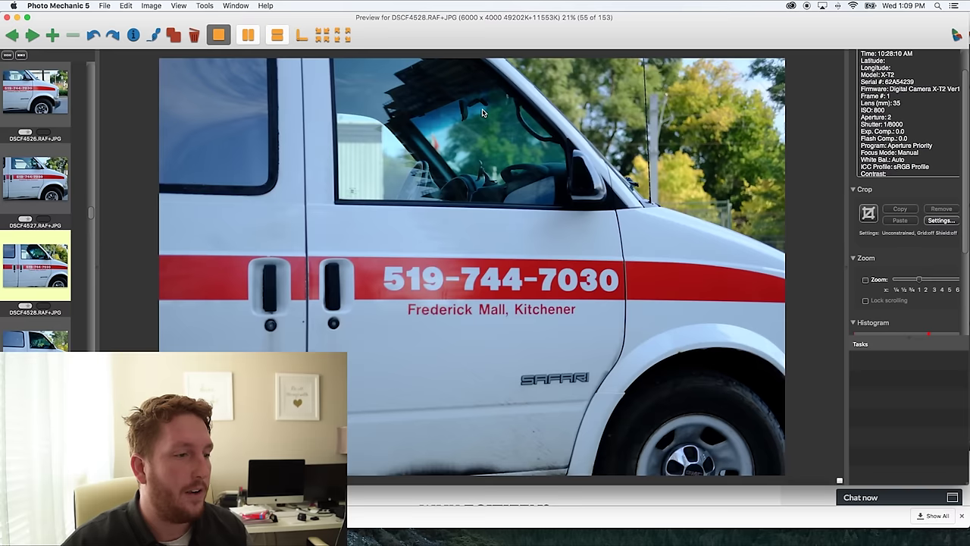
key("Right")
key("Right")
key("Right")
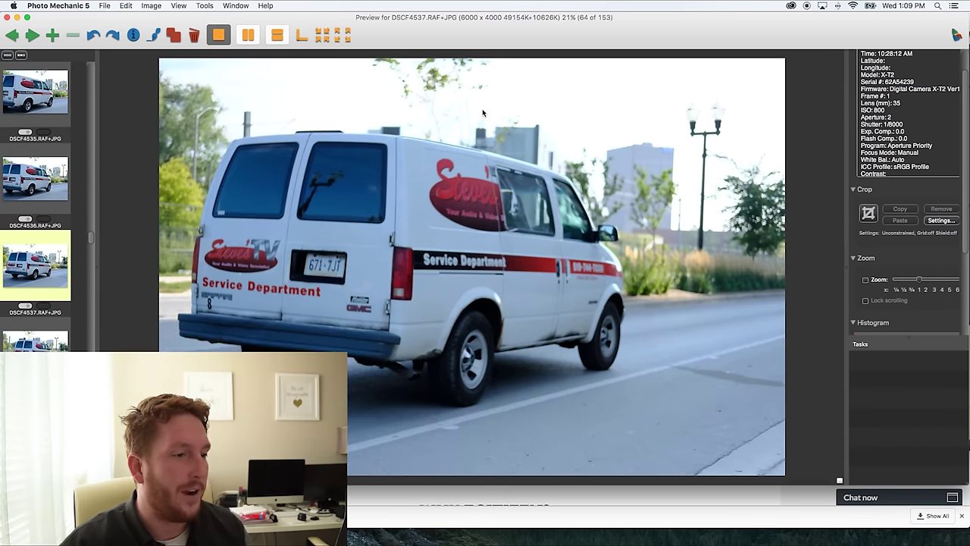
key("Right")
- Step from DSCF4537 through the van photos to the pink daylily close-up DSCF4586 (113 of 153)
key("Left")
key("Right")
key("Left")
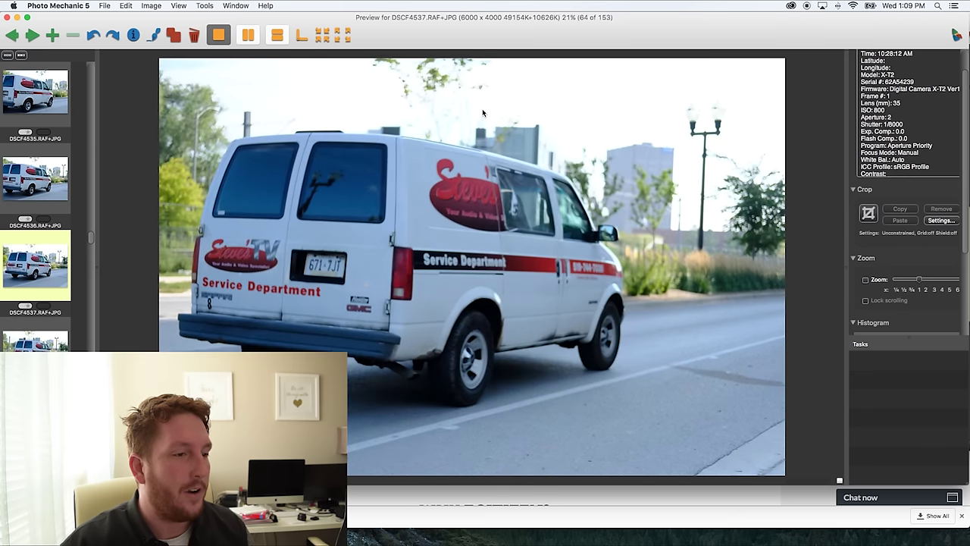
key("Right")
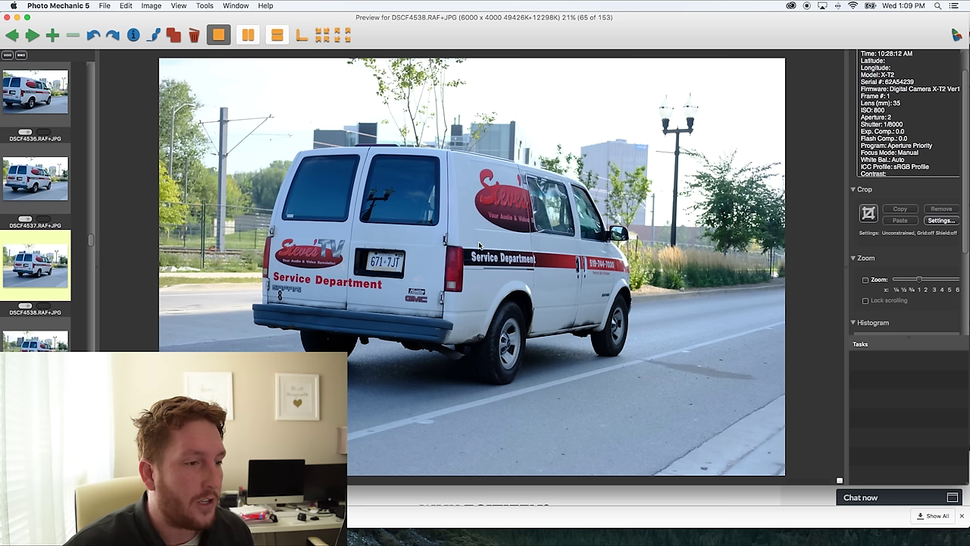
key("Right")
key("Right")
key("Right")
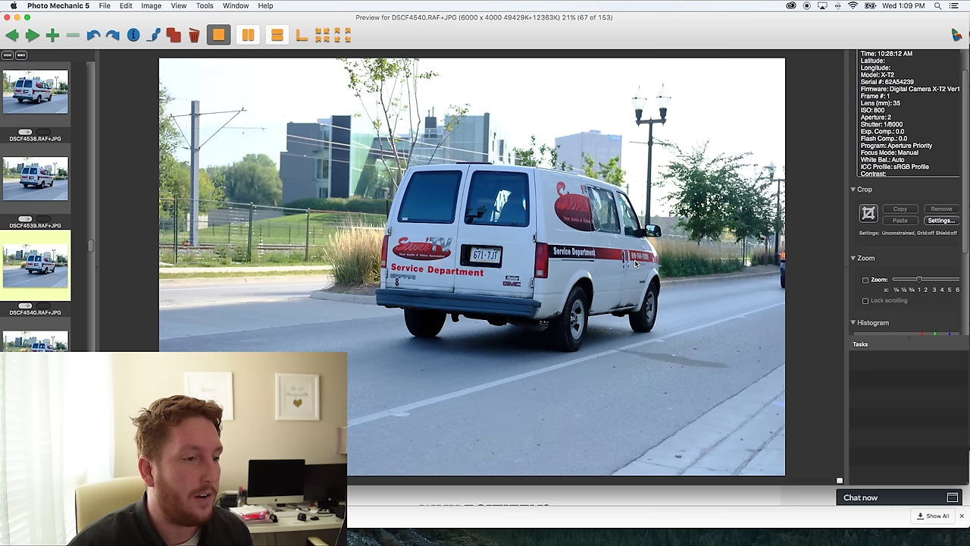
key("Right")
key("Right")
key("Right")
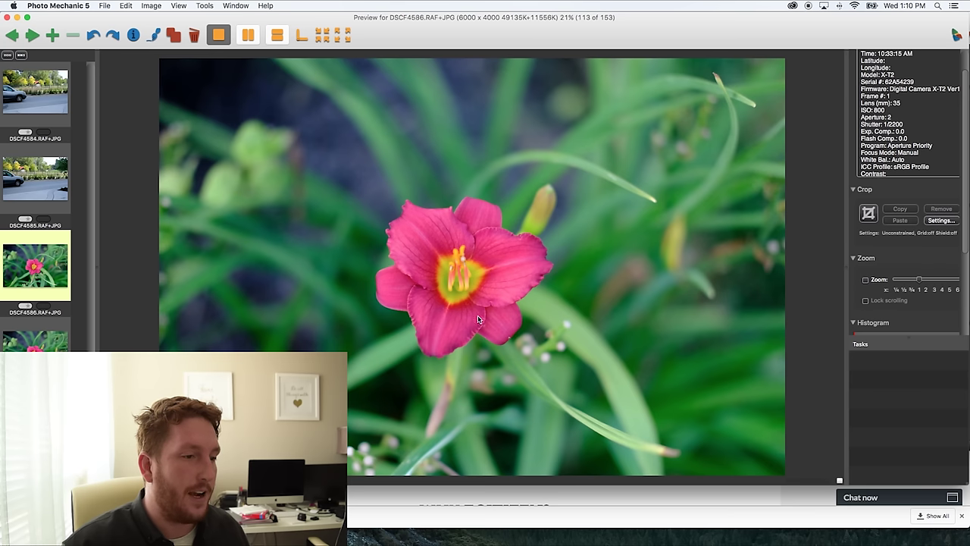
- Advance past the flower photos (DSCF4589) to the Rogers van on the street
left_click(485, 227)
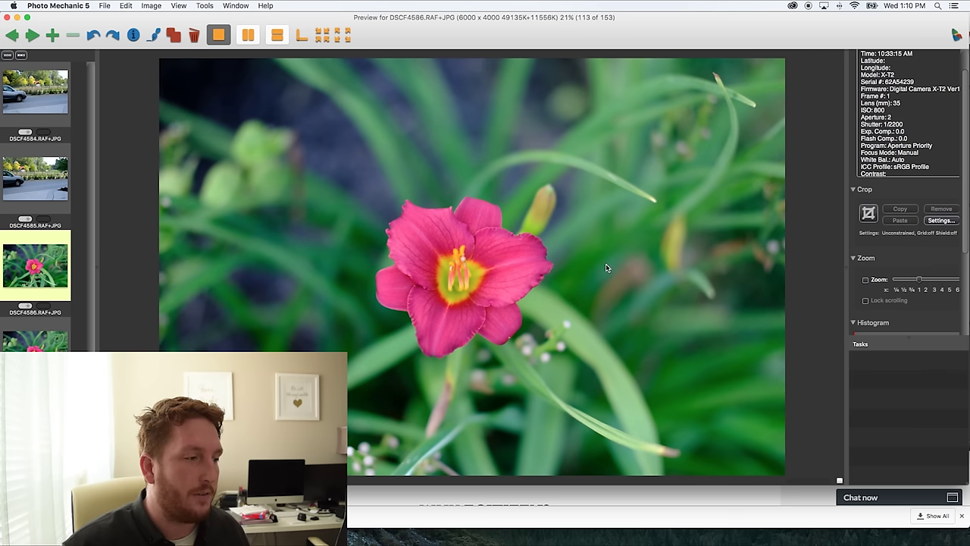
key("Right")
key("Right")
key("Right")
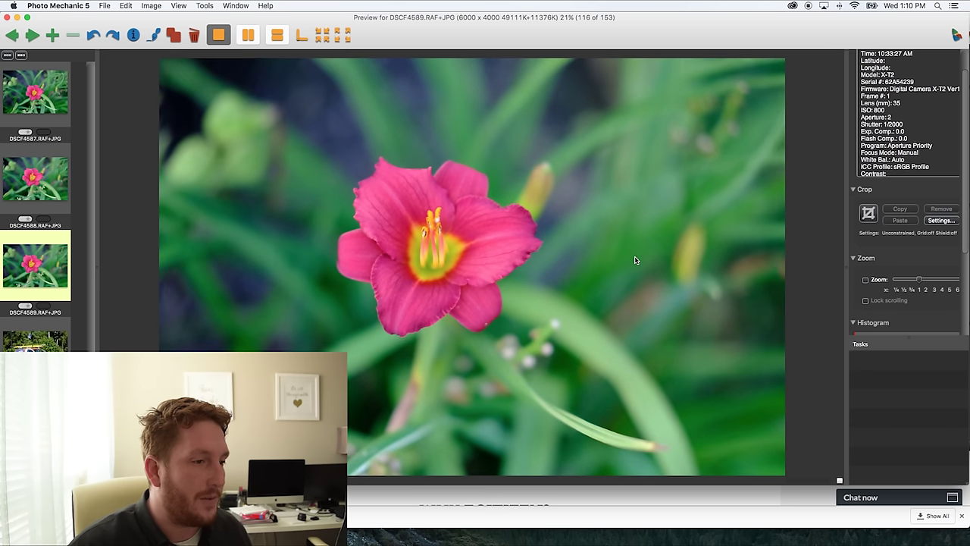
key("Right")
key("Right")
key("Right")
key("Right")
key("Right")
key("Right")
key("Right")
key("Right")
key("Right")
key("Right")
key("Right")
key("Right")
key("Left")
key("Left")
key("Left")
key("Left")
key("Left")
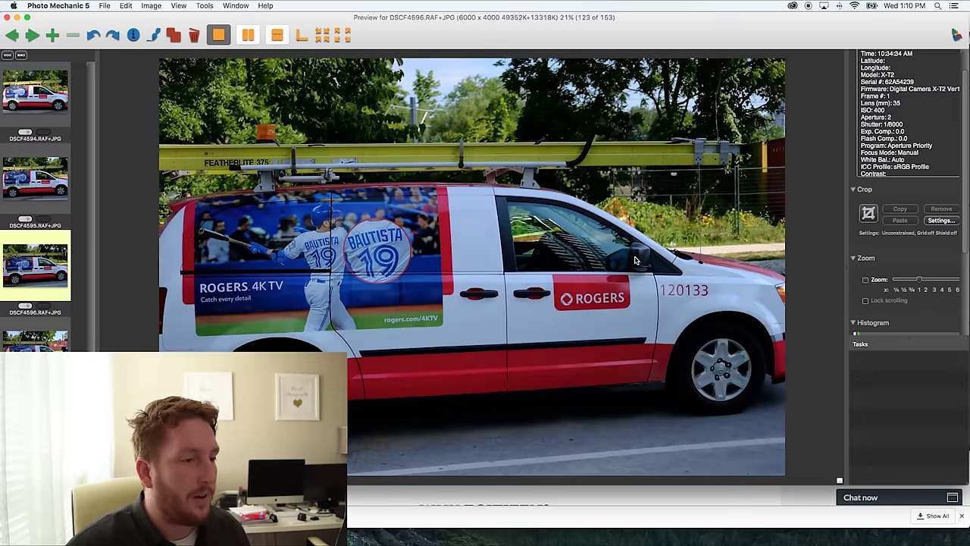
key("Right")
key("Right")
key("Right")
key("Right")
key("Right")
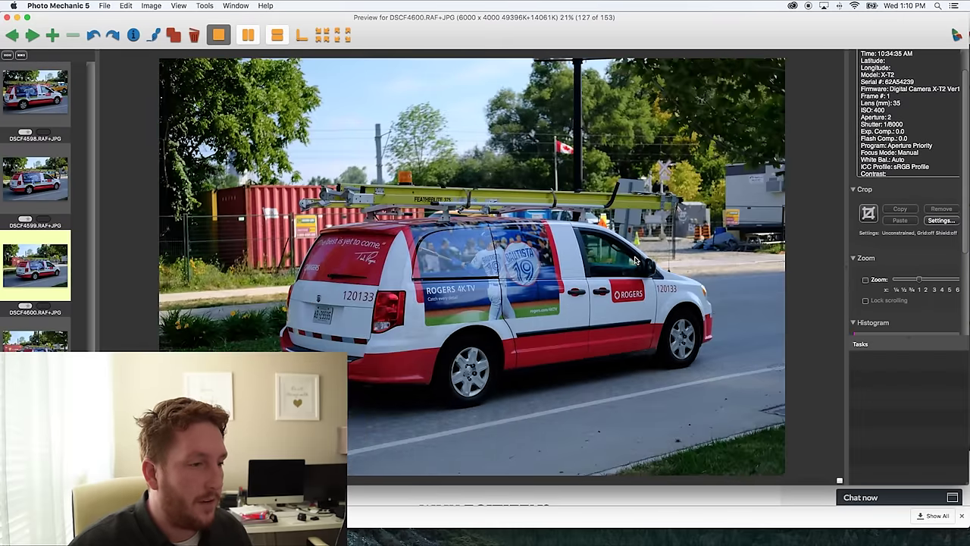
- Browse the grass close-ups DSCF4623–DSCF4625 to the final clip DSCF4626.MOV (153 of 153)
key("Right")
key("Right")
key("Right")
key("Right")
key("Right")
key("Right")
key("Right")
key("Right")
key("Right")
key("Right")
key("Right")
key("Right")
key("Right")
key("Right")
key("Right")
key("Right")
key("Right")
key("Right")
key("Right")
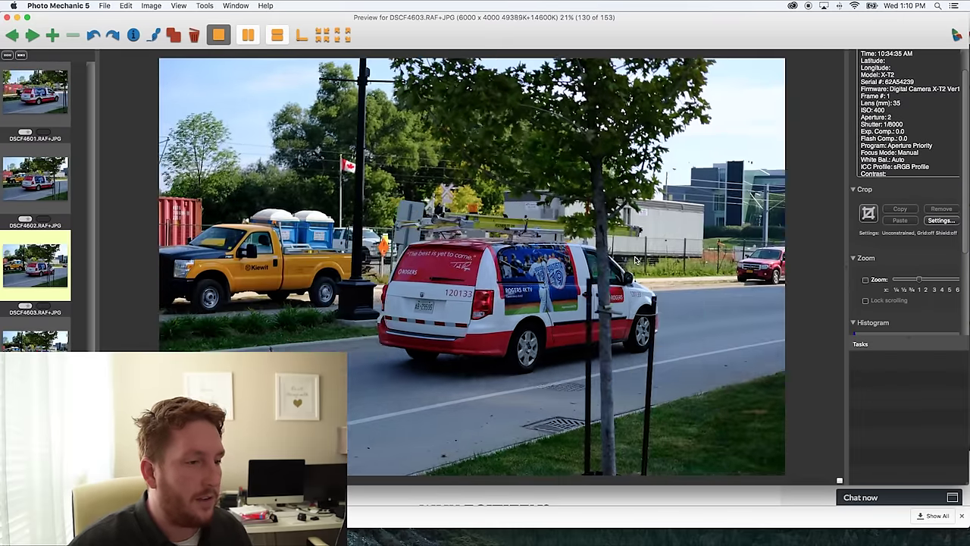
key("Right")
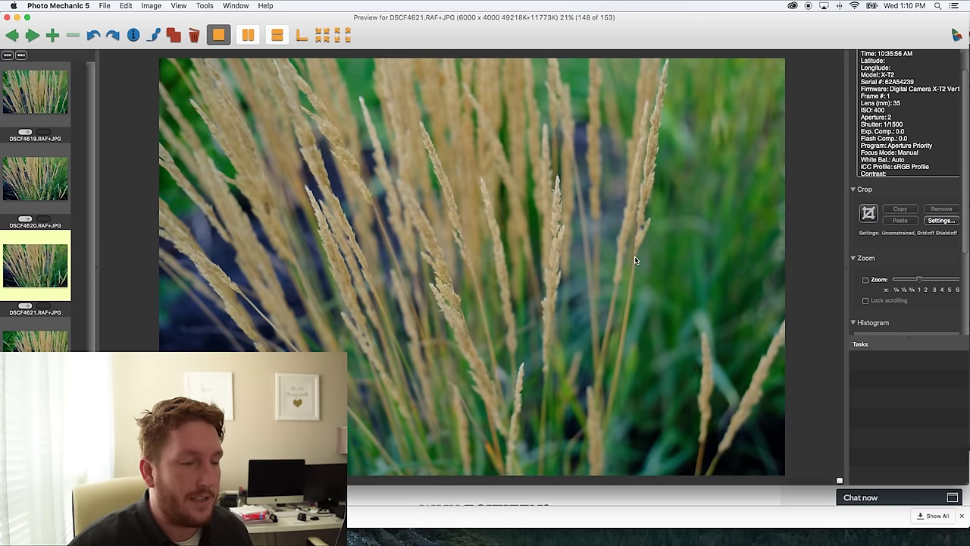
key("Right")
key("Right")
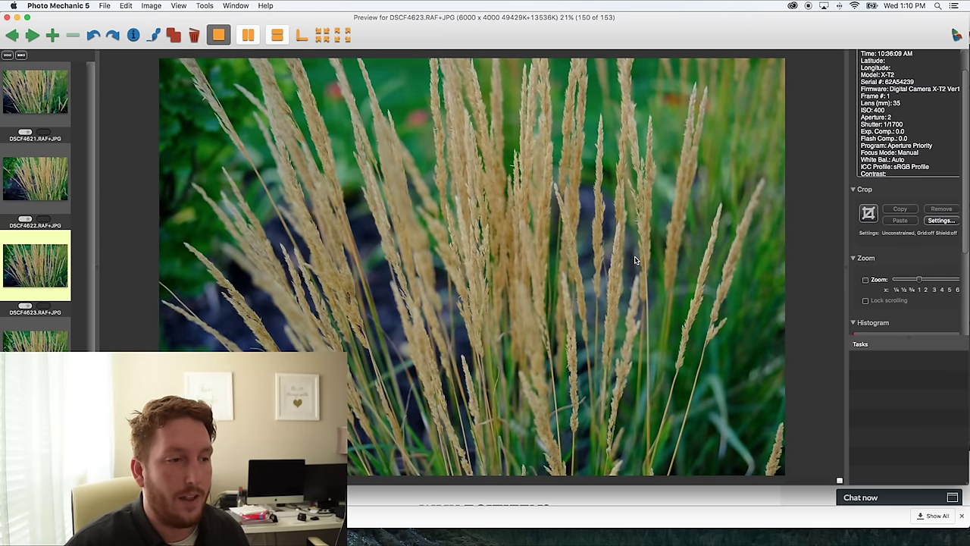
key("Right")
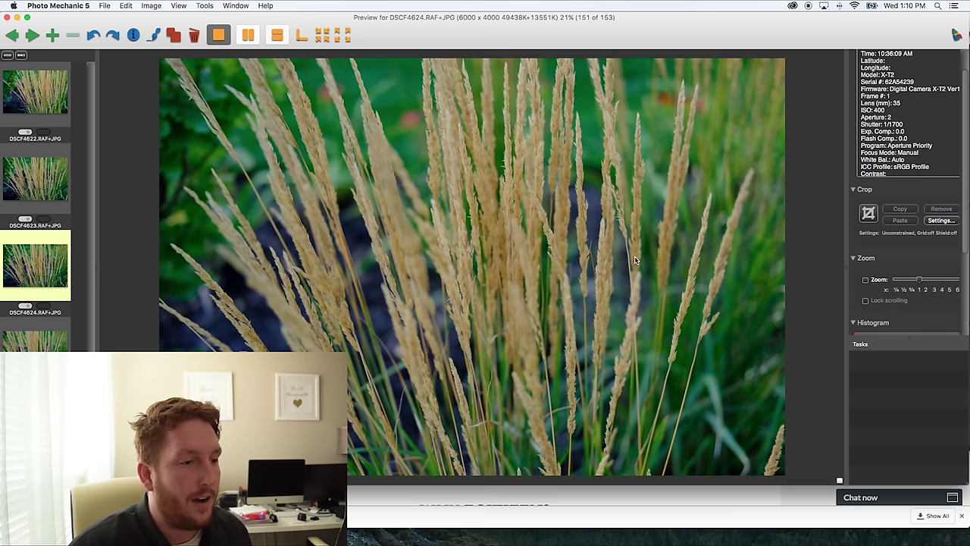
key("Right")
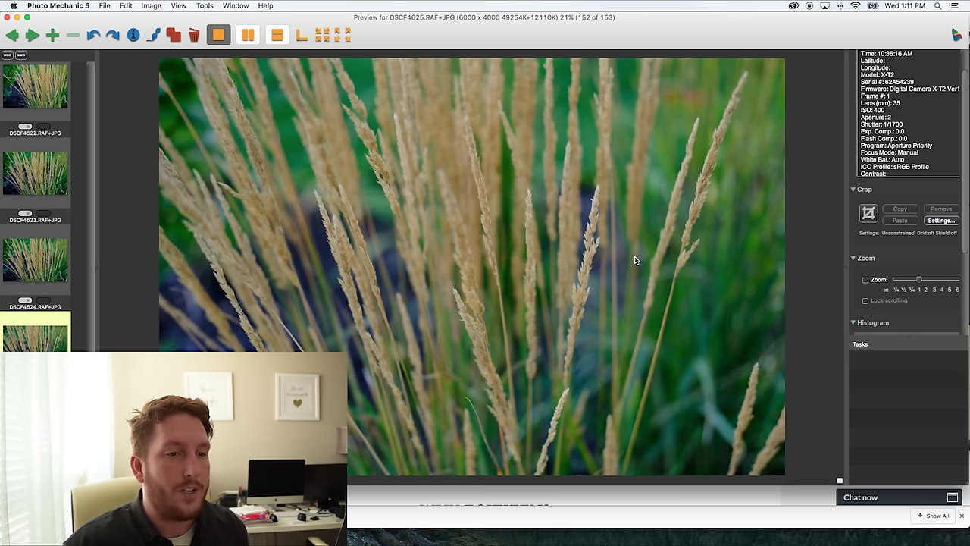
key("Right")
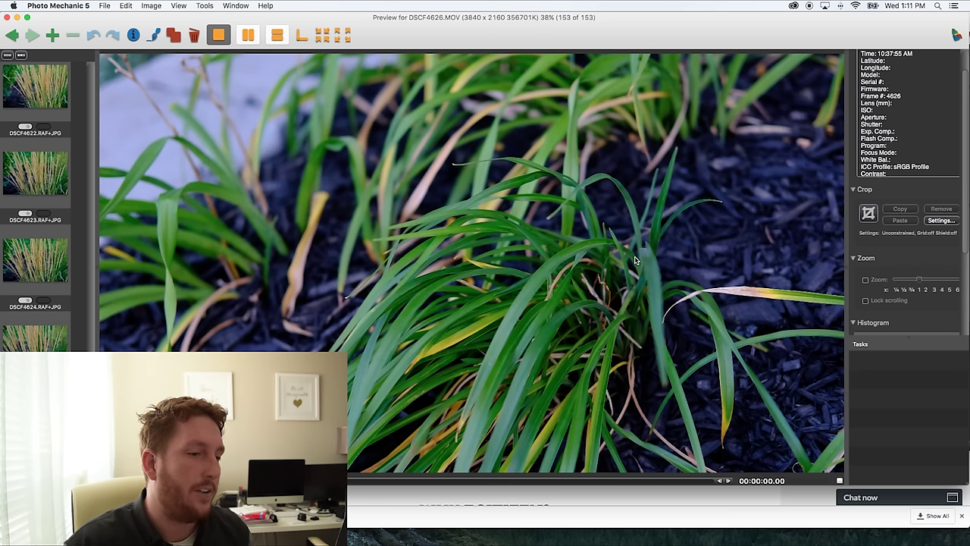
- Step back from the DSCF4626.MOV clip toward grass photo DSCF4624
key("Left")
key("Left")
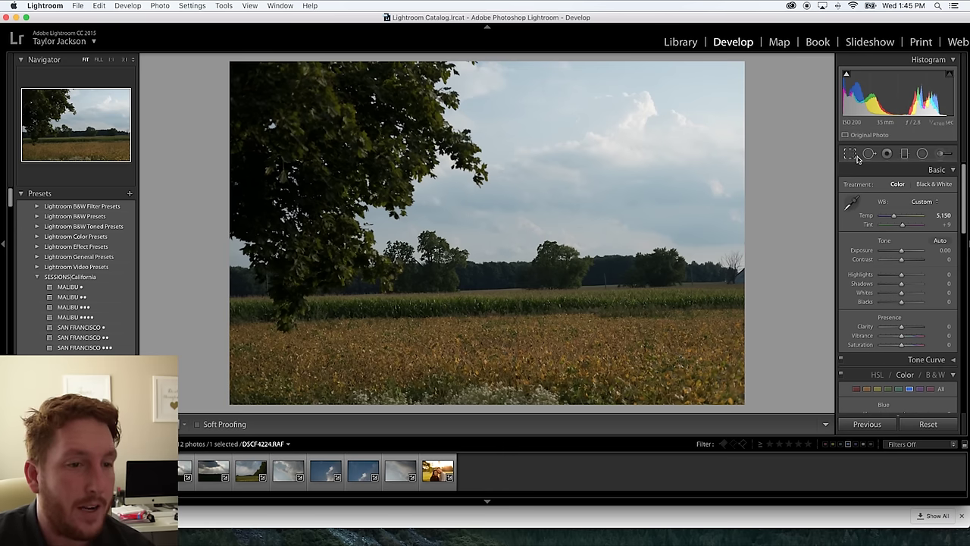
- Try a graduated filter darkening the sky's exposure, then reset and delete it
left_click(904, 154)
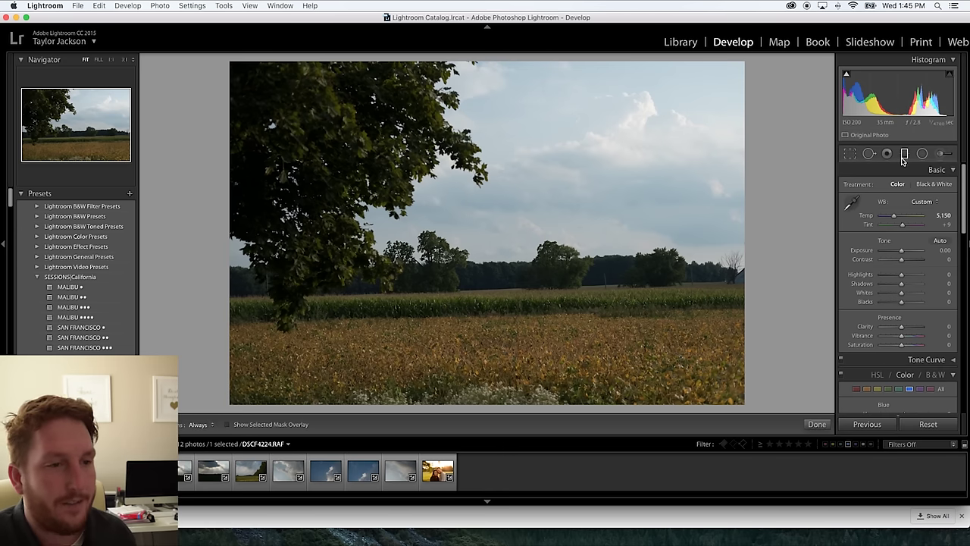
left_click_drag(546, 241, 540, 273)
mouse_move(903, 220)
left_mouse_down()
mouse_move(887, 224)
mouse_move(896, 223)
left_mouse_up()
double_click(869, 223)
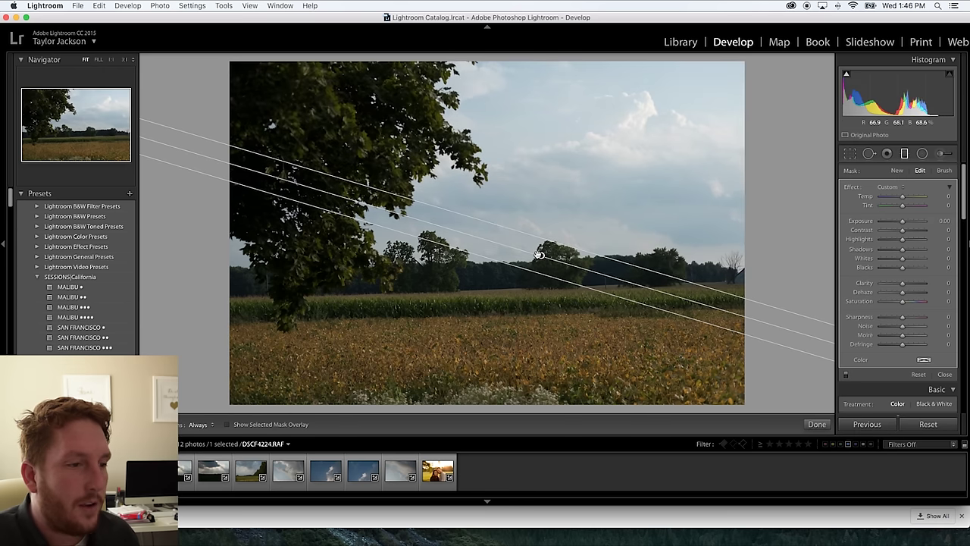
key("Delete")
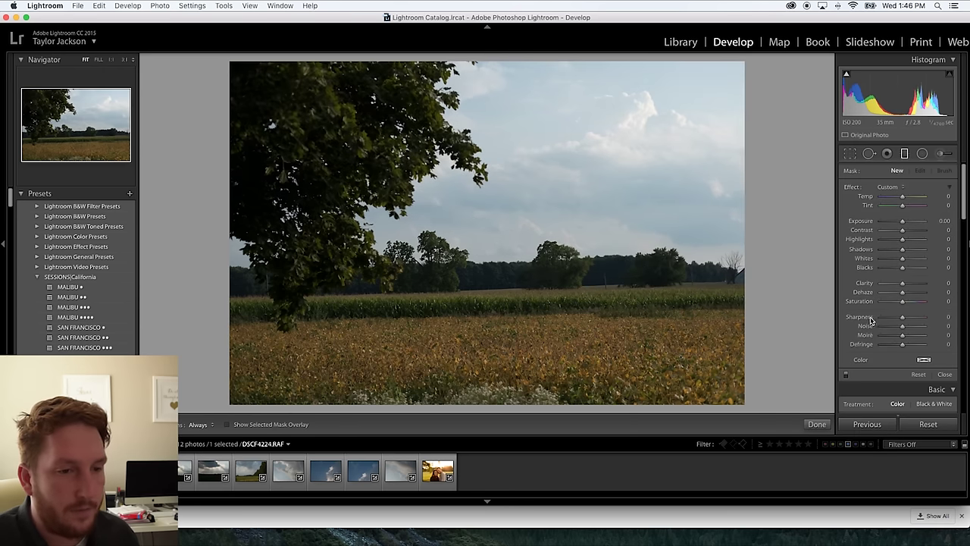
- Toggle Crop without changes and scroll the right panel down to Effects
scroll(872, 322, "down", 2)
left_click(850, 154)
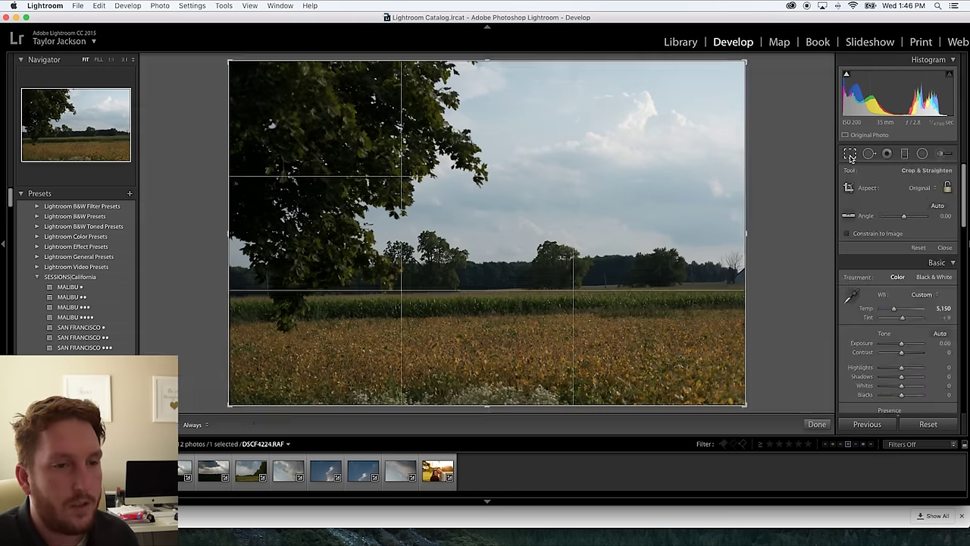
left_click(851, 155)
scroll(864, 257, "down", 8)
scroll(879, 318, "down", 5)
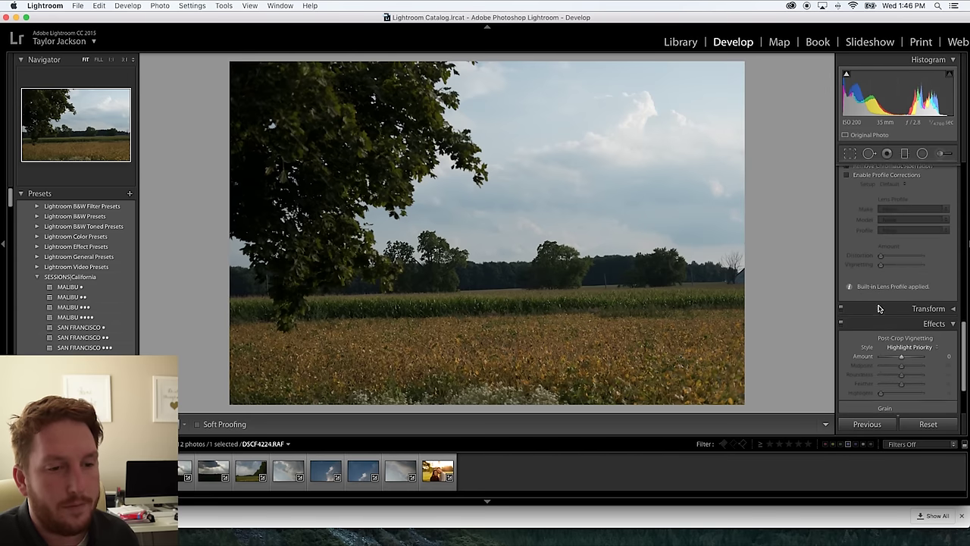
- Push Dehaze to +100 on the cornfield photo and check the clouds at 1:1
left_click_drag(902, 387, 916, 386)
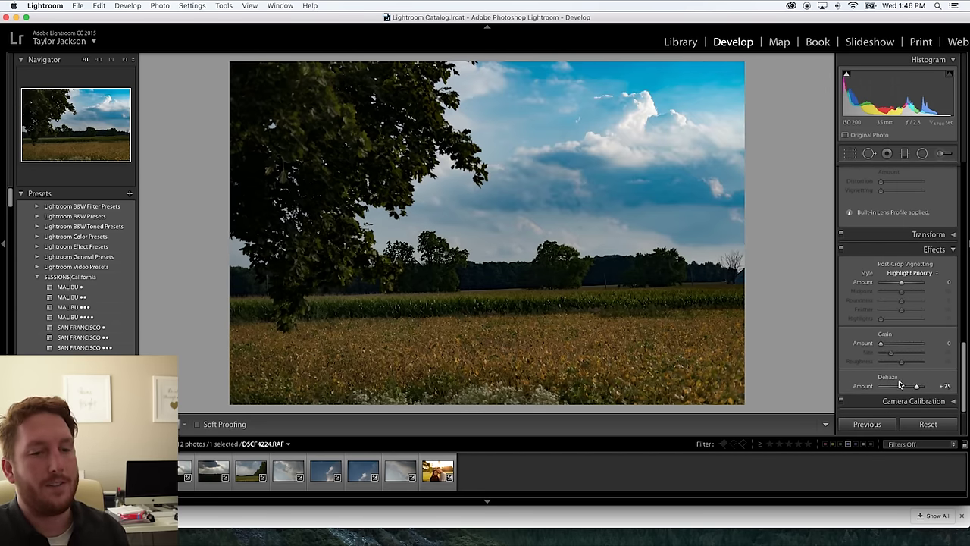
left_click_drag(917, 386, 941, 388)
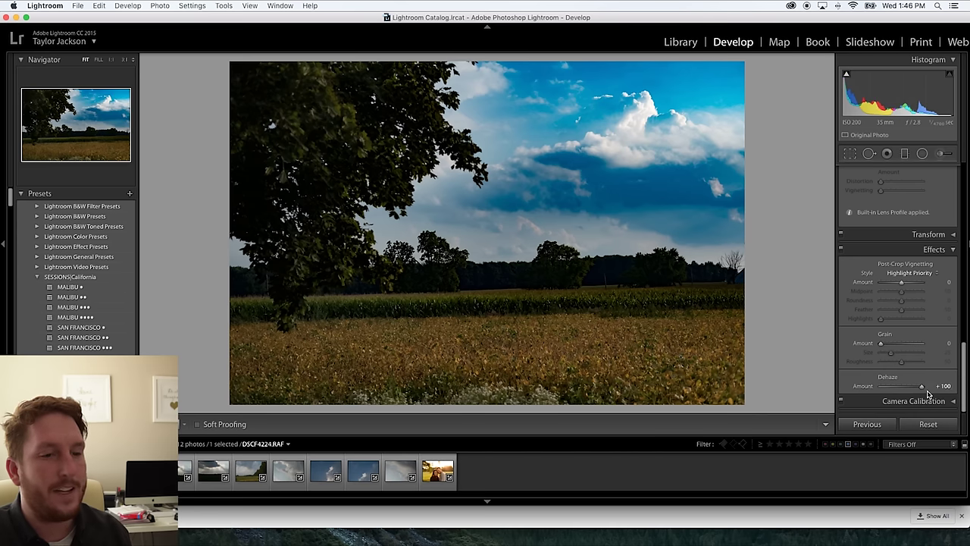
mouse_move(922, 392)
left_mouse_down()
mouse_move(910, 388)
mouse_move(923, 386)
left_mouse_up()
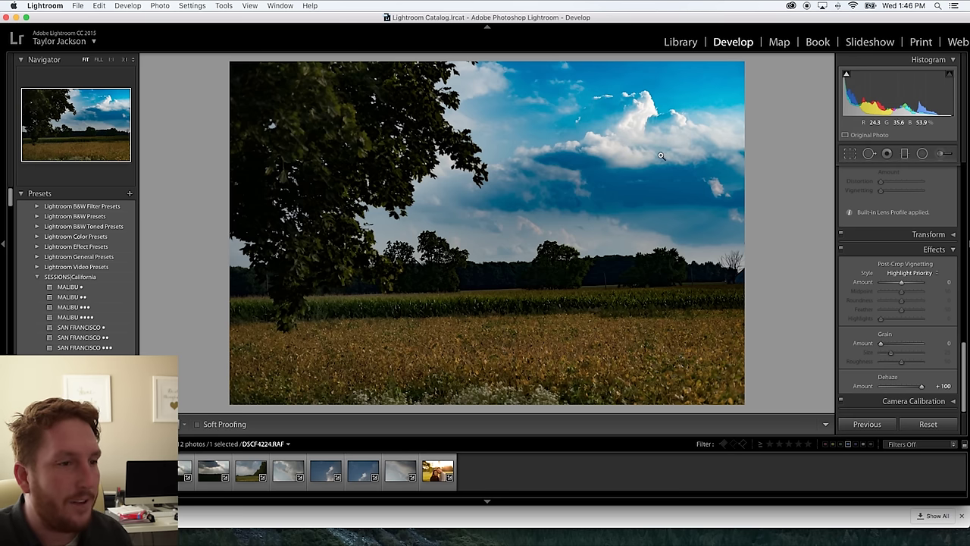
left_click(635, 121)
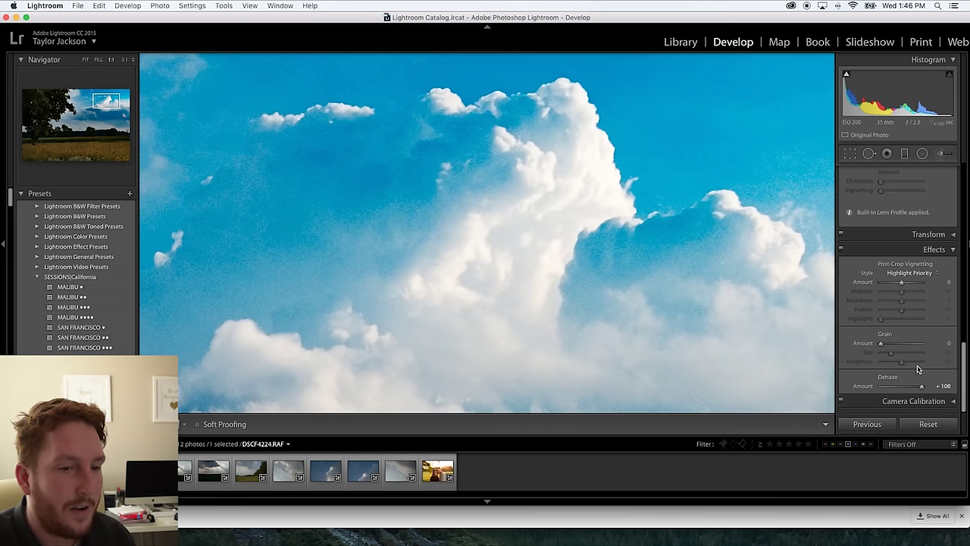
left_click(516, 232)
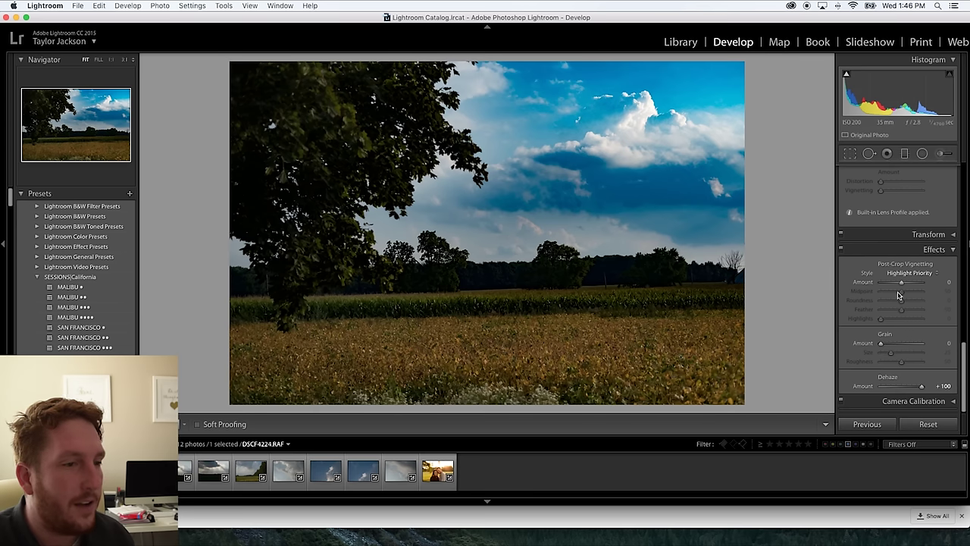
- Set Shadows +100, straighten 1.02°, ease Dehaze to about +87, and go to the next photo
scroll(887, 282, "up", 15)
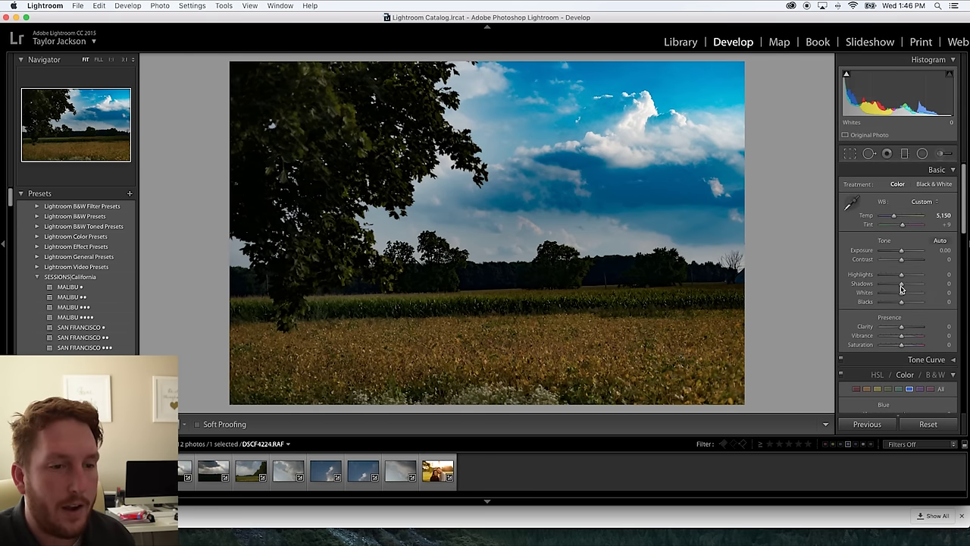
left_click_drag(902, 284, 943, 287)
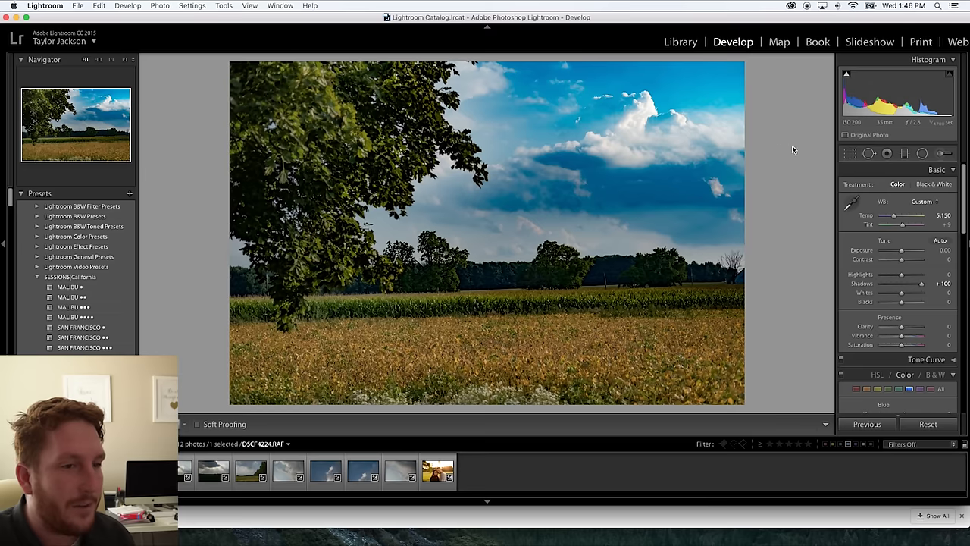
left_click(851, 155)
left_click_drag(791, 187, 794, 195)
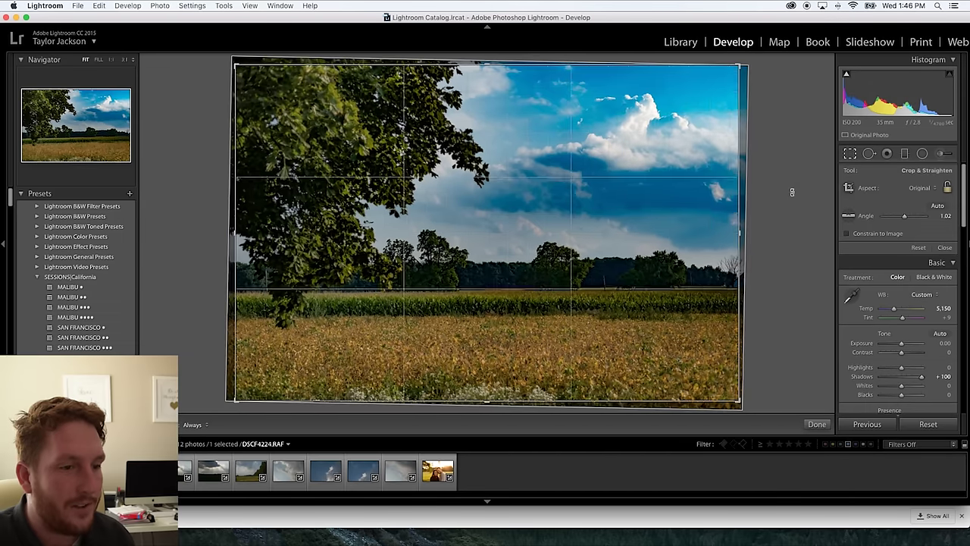
key("r")
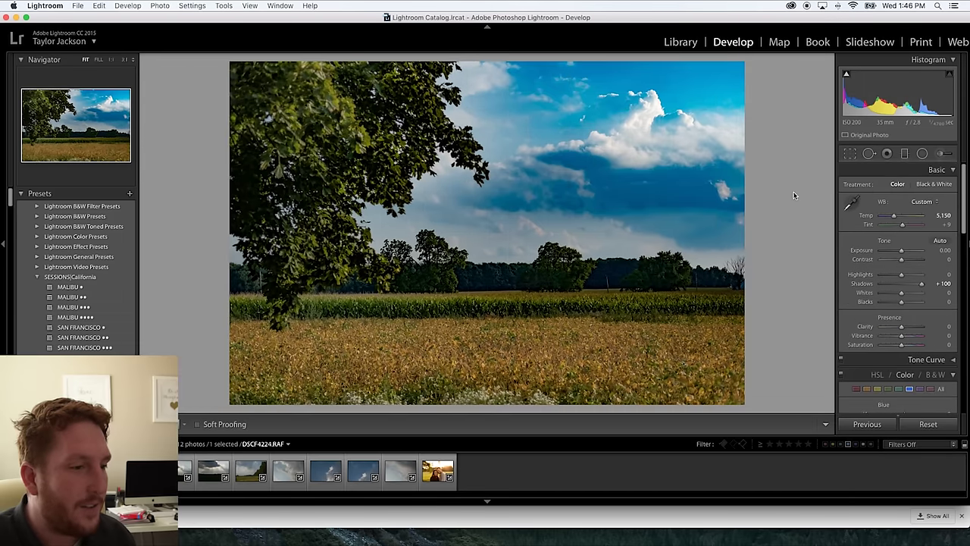
scroll(902, 341, "down", 10)
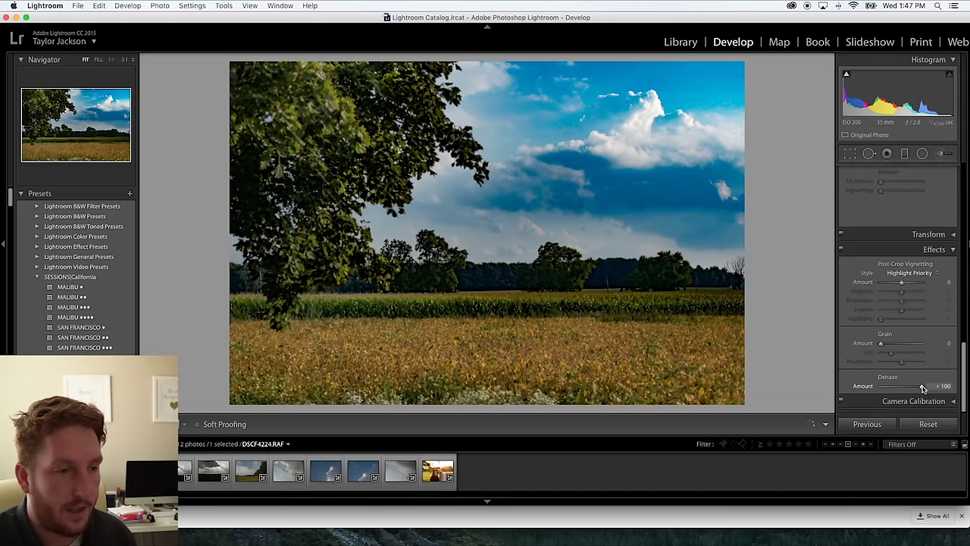
mouse_move(923, 387)
left_mouse_down()
mouse_move(907, 388)
mouse_move(919, 388)
left_mouse_up()
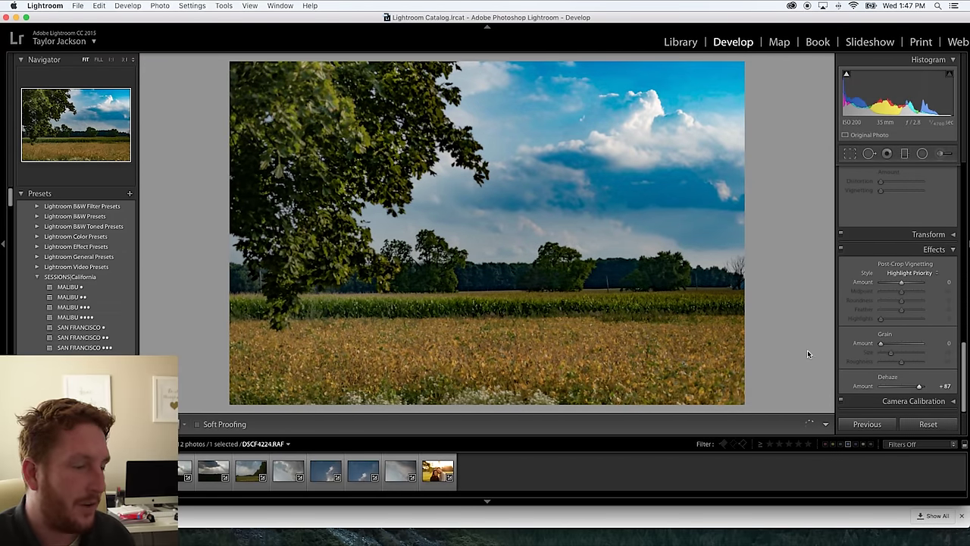
key("Right")
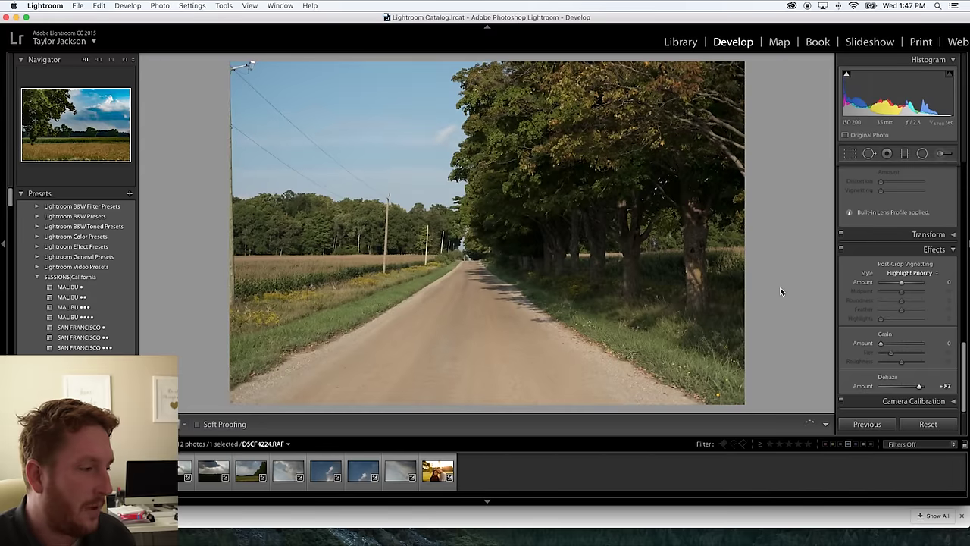
- On the gravel-road photo set Dehaze +36, Exposure -0.25 and Blacks -40
key("Right")
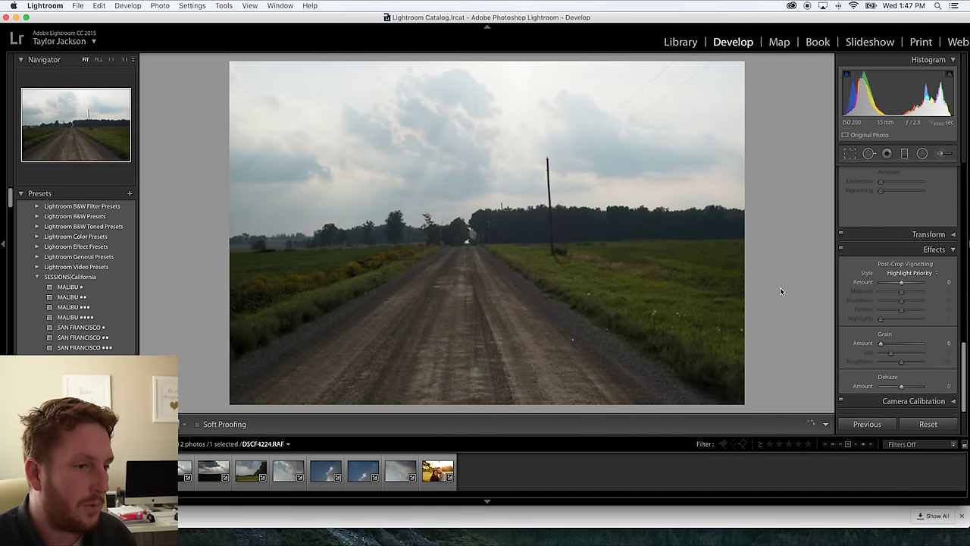
mouse_move(902, 387)
left_mouse_down()
mouse_move(931, 388)
mouse_move(909, 387)
left_mouse_up()
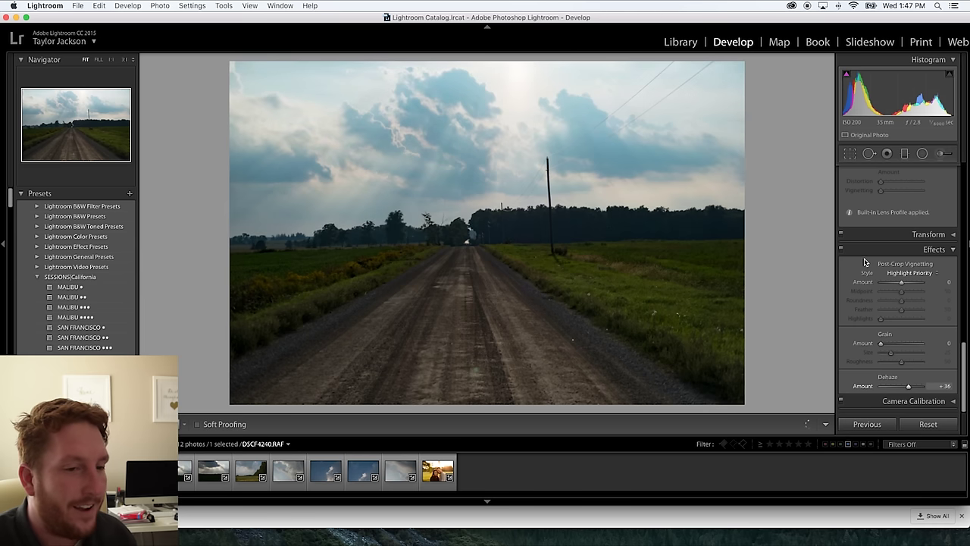
scroll(865, 261, "up", 15)
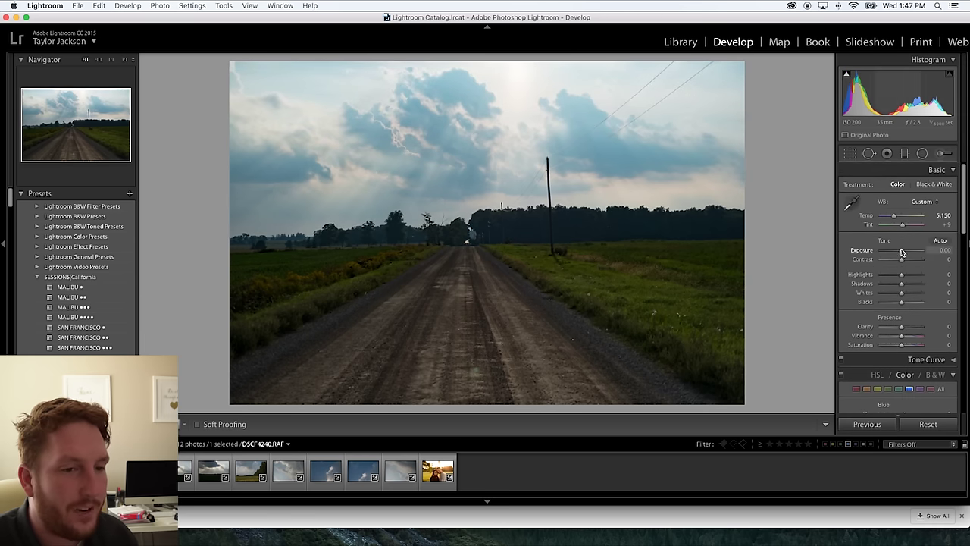
left_click_drag(901, 302, 885, 303)
left_click_drag(901, 250, 897, 254)
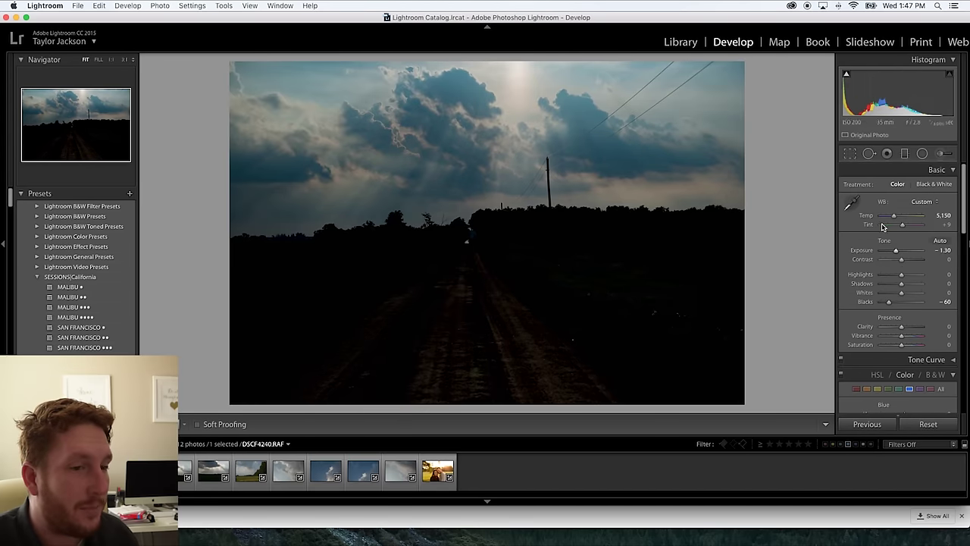
left_click_drag(890, 302, 922, 283)
left_click_drag(901, 253, 901, 251)
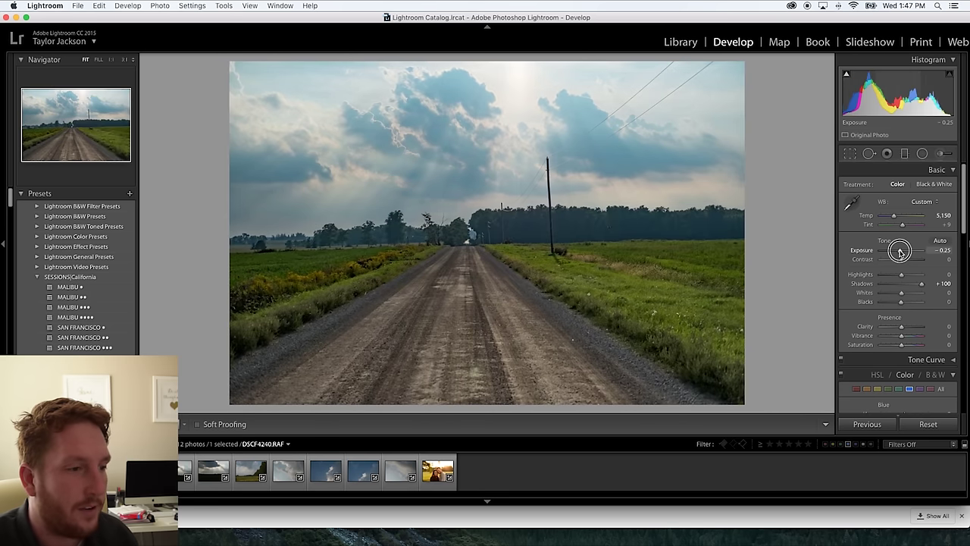
left_click_drag(901, 303, 894, 298)
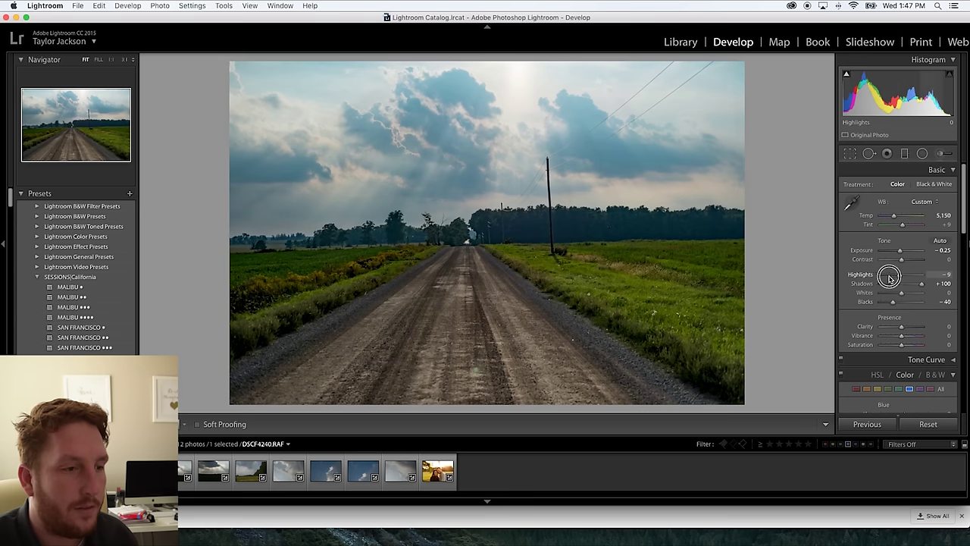
- Lower Highlights to darken the sky and draw a graduated filter across the horizon
left_click_drag(889, 277, 884, 276)
key("m")
left_click_drag(510, 175, 512, 224)
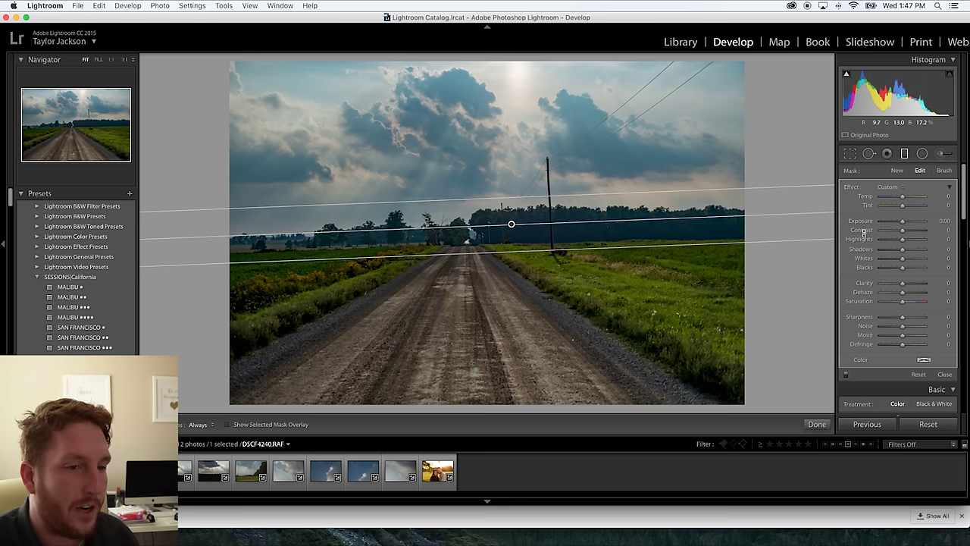
- Give the graduated sky Dehaze 32 and brighter exposure, leaving the crop angle at 0.00
left_click_drag(903, 291, 914, 293)
left_click_drag(902, 220, 907, 197)
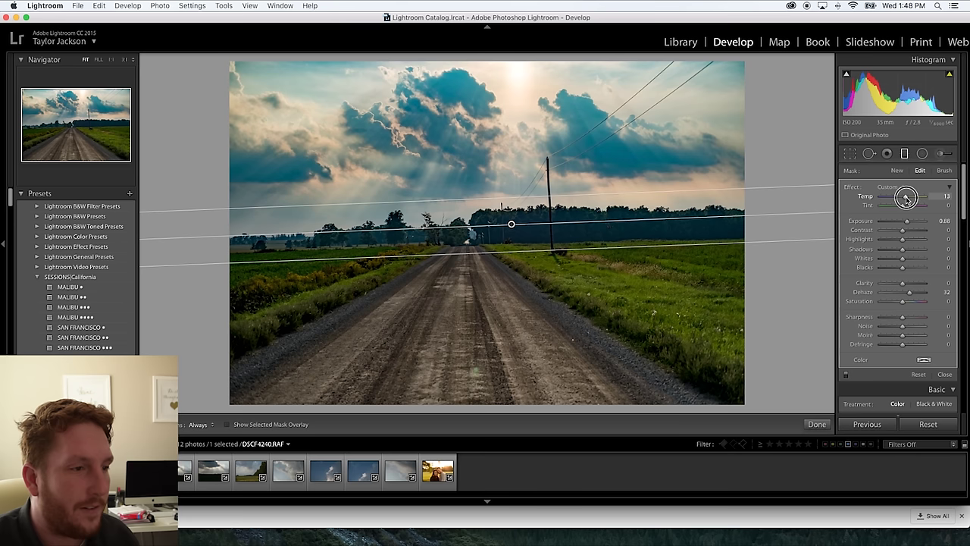
left_click(850, 154)
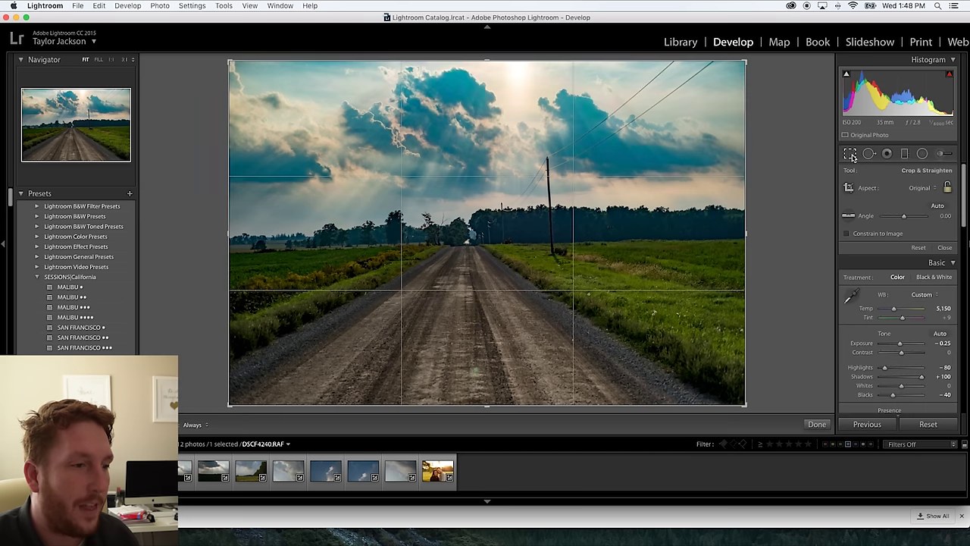
left_click(851, 155)
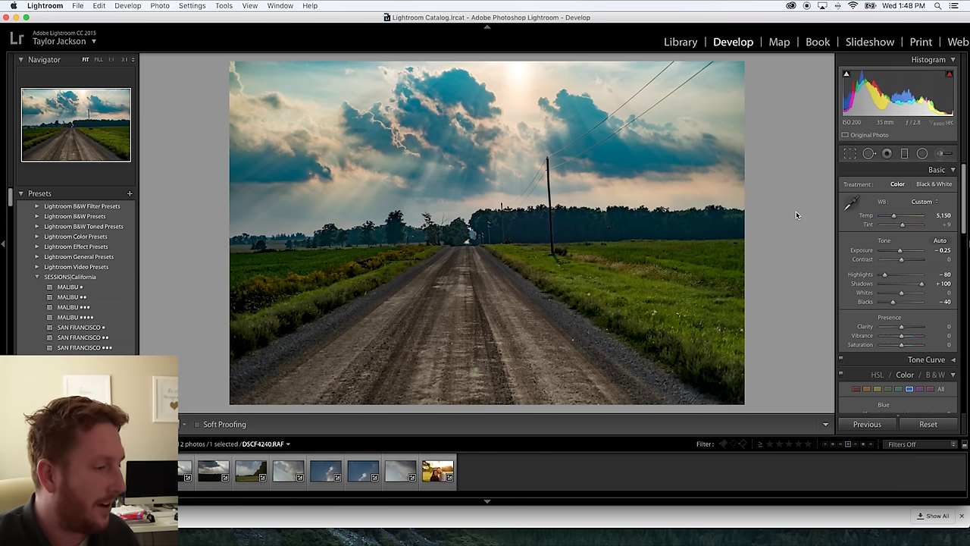
key("super+shift+r")
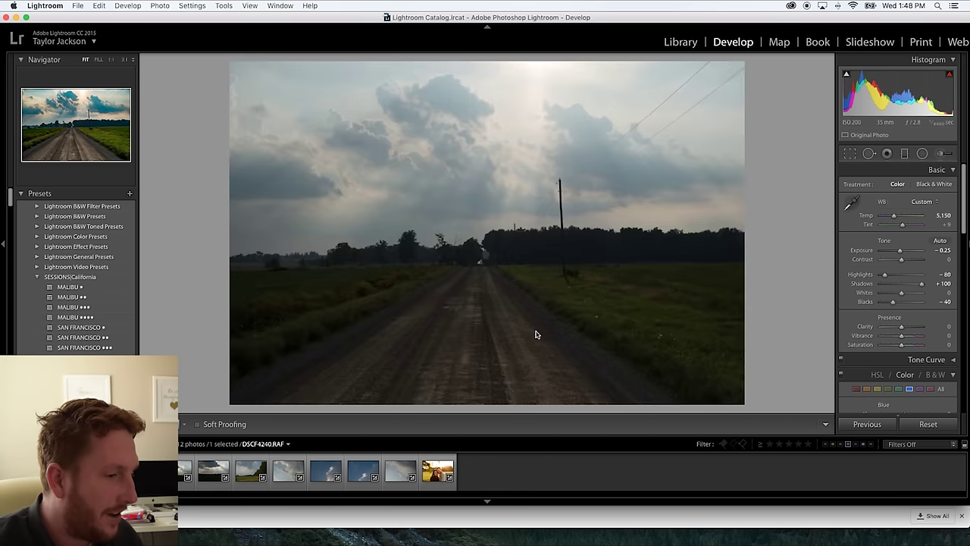
- On sun-rays photo DSCF4283 set Shadows +100, Exposure +0.05 and Blacks -40
key("Right")
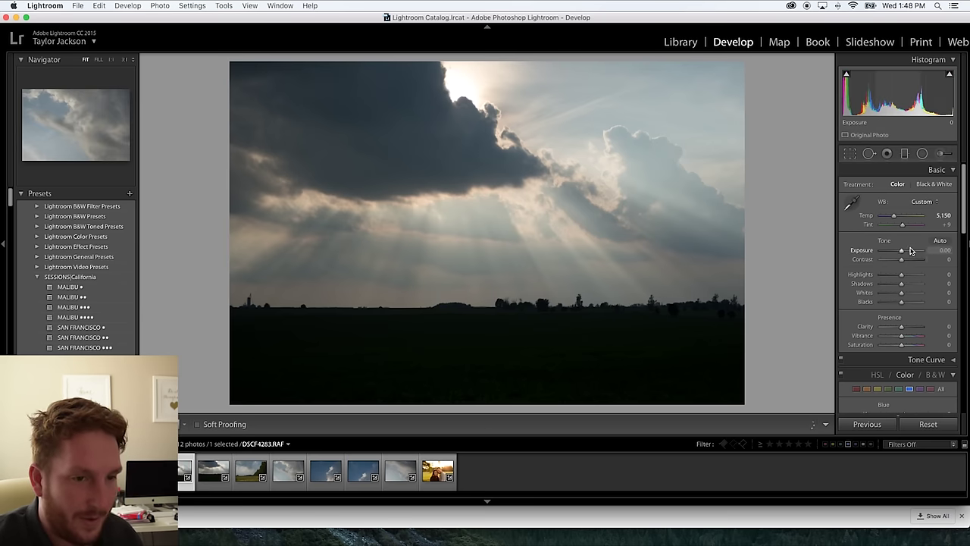
mouse_move(902, 251)
left_mouse_down()
mouse_move(915, 252)
mouse_move(900, 252)
left_mouse_up()
left_click(910, 281)
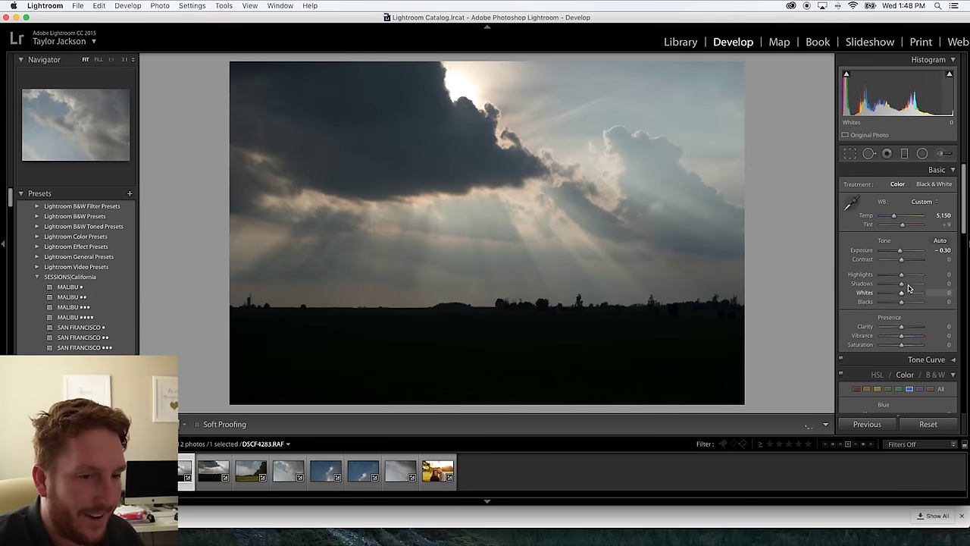
left_click(902, 286)
left_click_drag(902, 285, 934, 282)
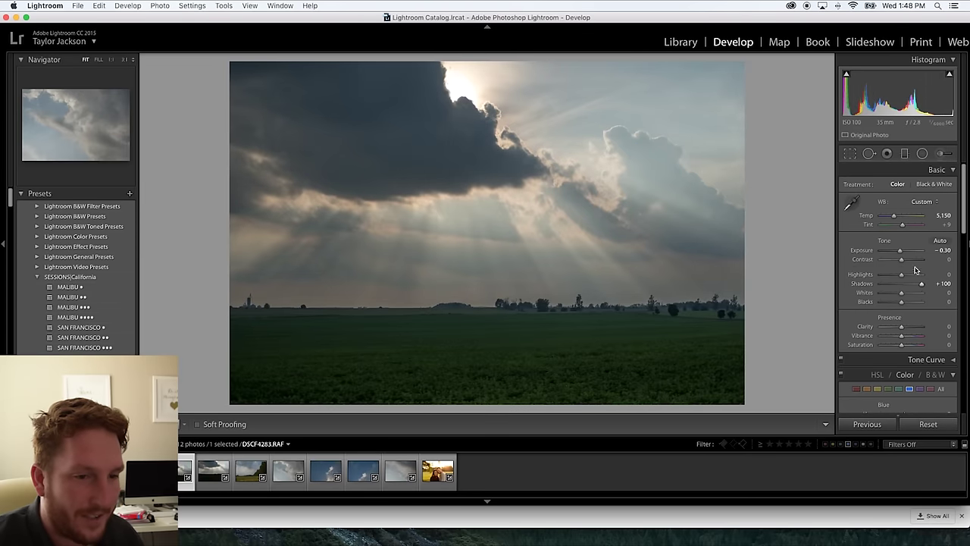
left_click_drag(901, 252, 903, 251)
left_click_drag(902, 302, 893, 304)
- Add a graduated filter across the horizon that brightens the field and lifts shadows
left_click(904, 153)
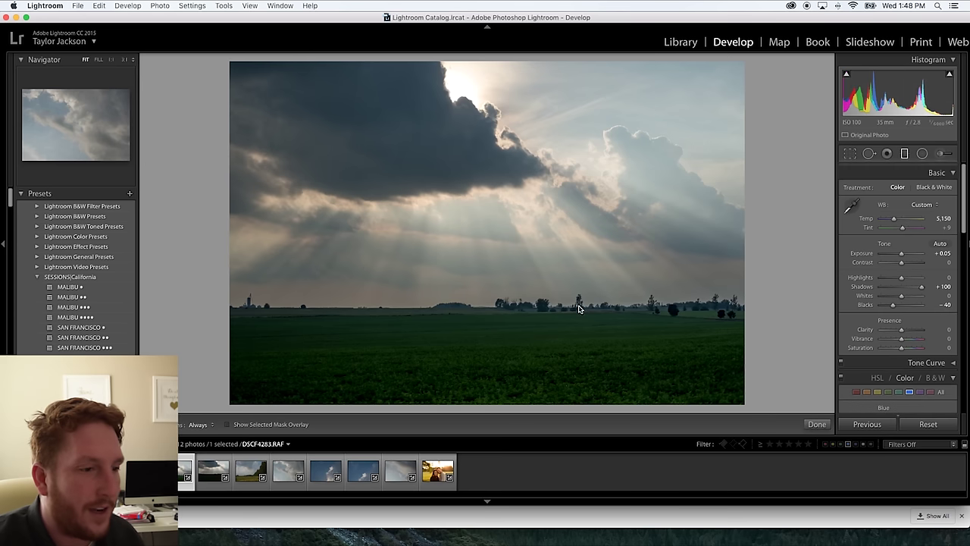
left_click_drag(569, 302, 569, 305)
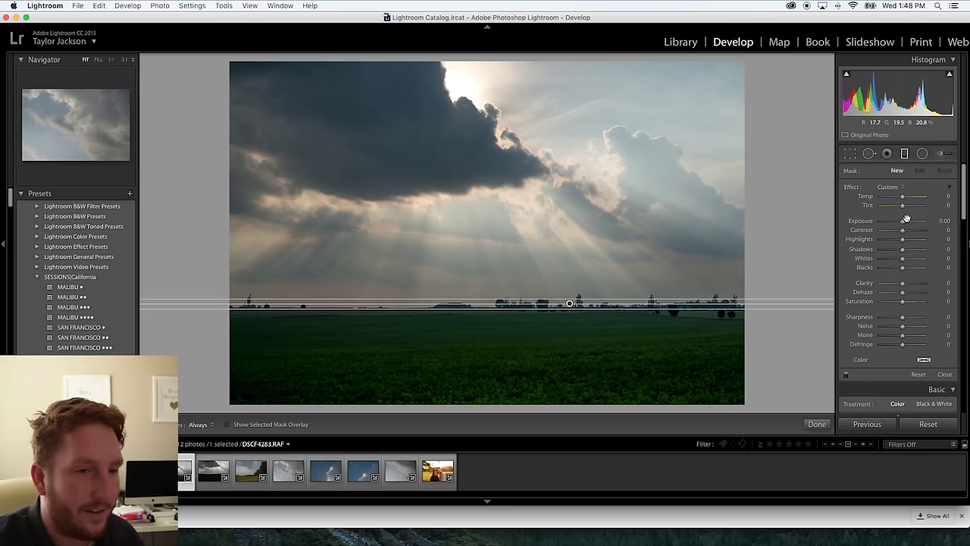
left_click_drag(904, 222, 915, 222)
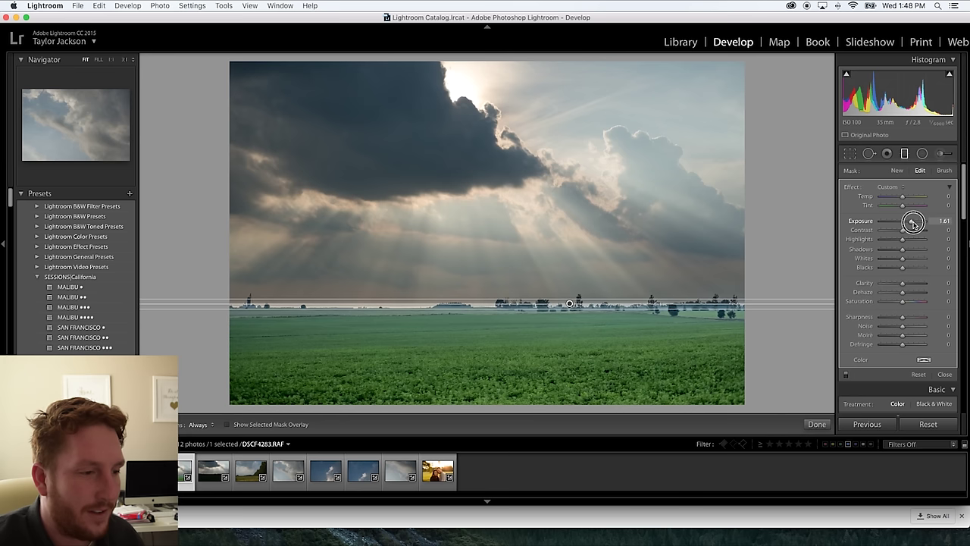
left_click_drag(912, 249, 901, 298)
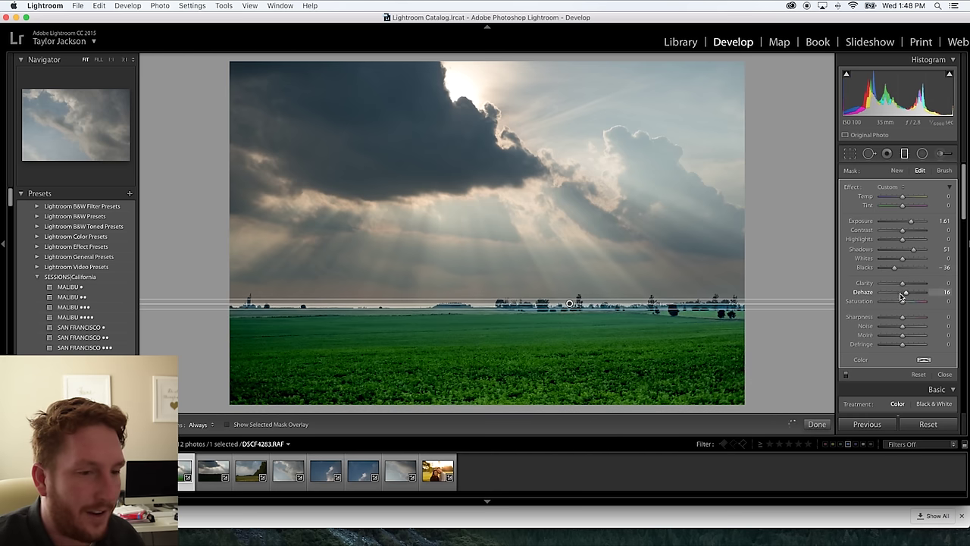
key("m")
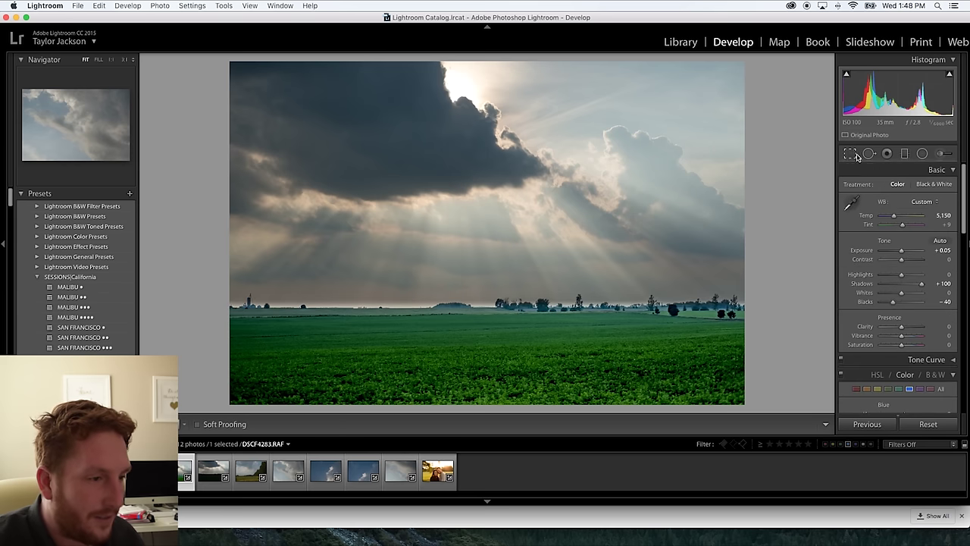
- Add a sky graduated filter with Dehaze 51, Exposure 0.62, Blacks -23 and Temp -20
key("m")
left_click_drag(535, 317, 539, 320)
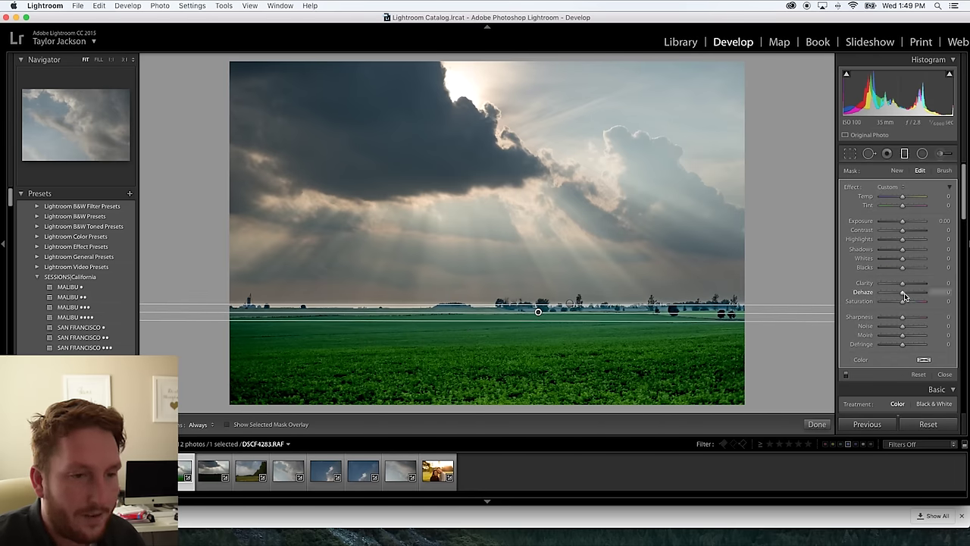
left_click_drag(902, 292, 916, 295)
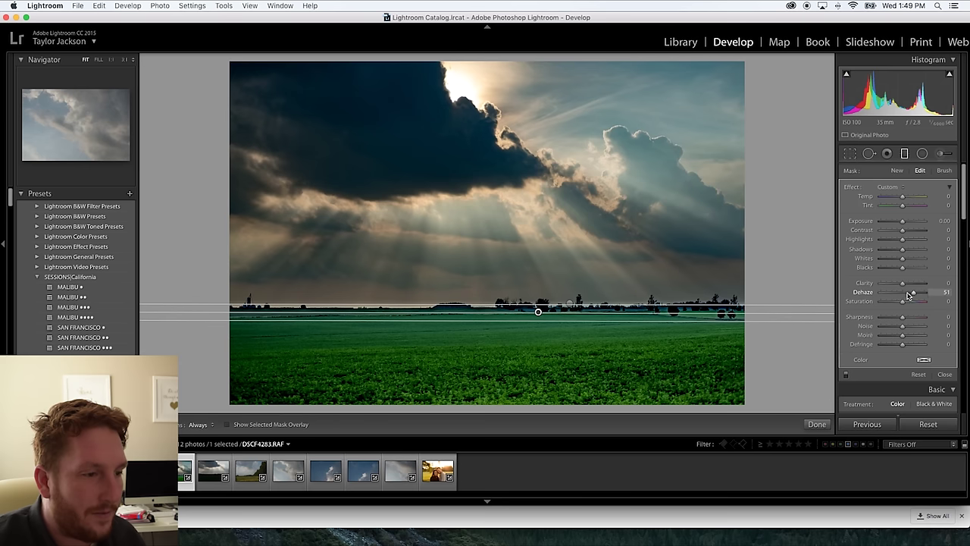
left_click_drag(903, 221, 910, 220)
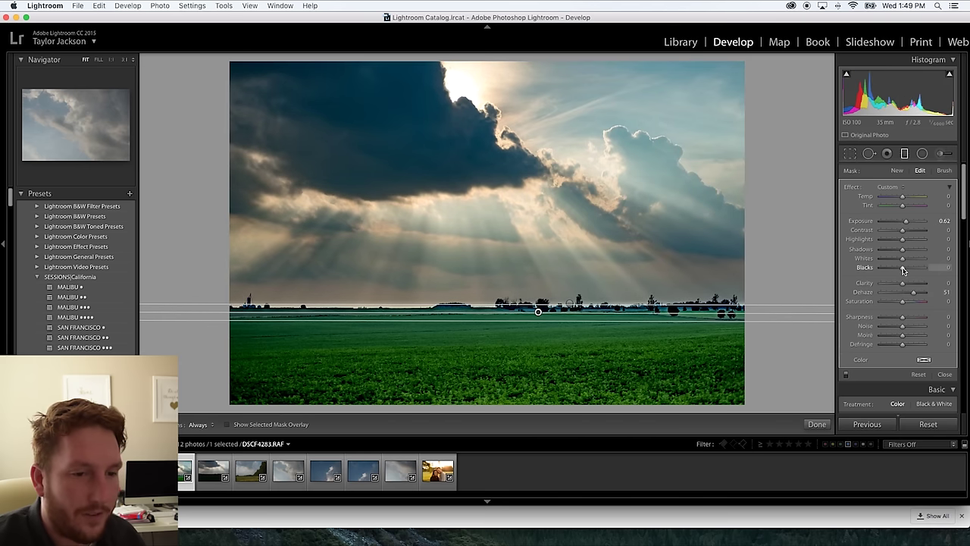
left_click_drag(902, 267, 898, 270)
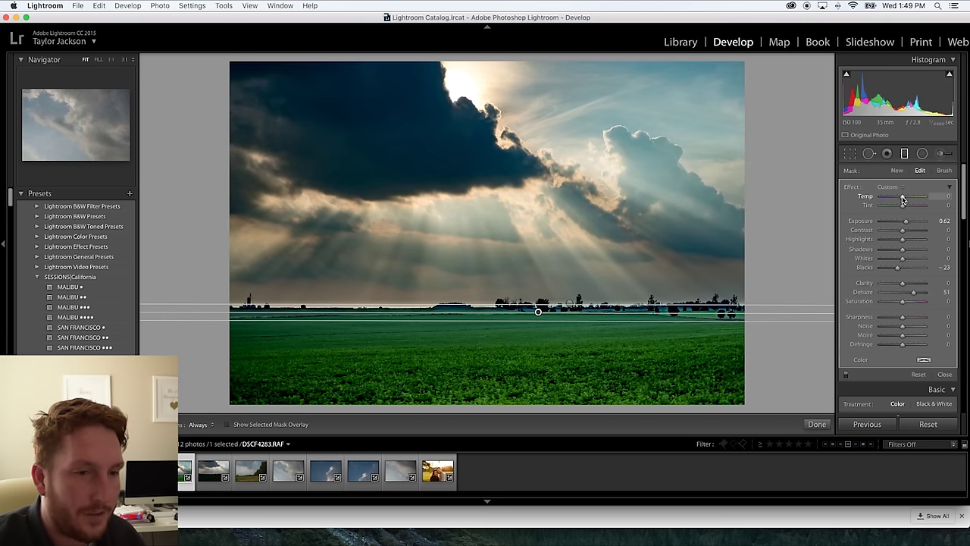
left_click_drag(902, 196, 899, 199)
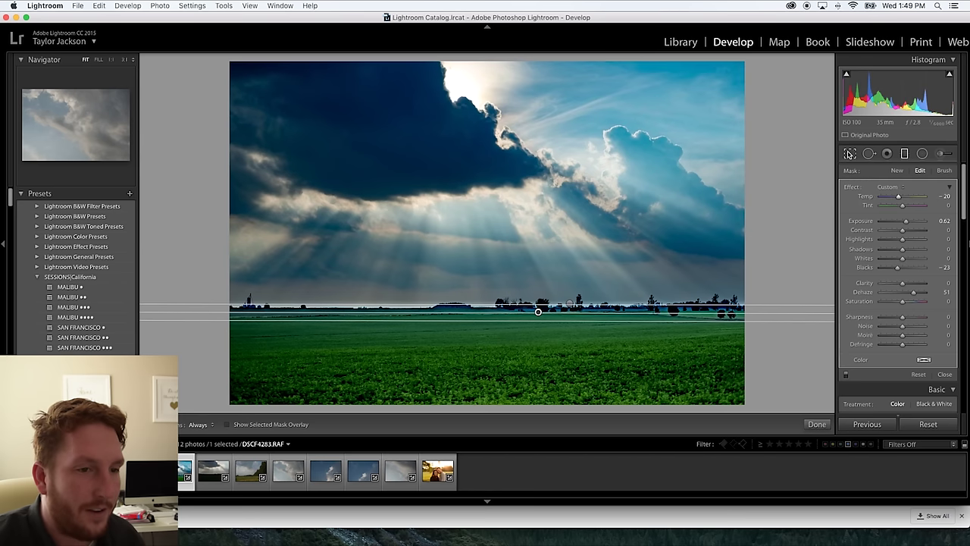
left_click(850, 155)
left_click(850, 154)
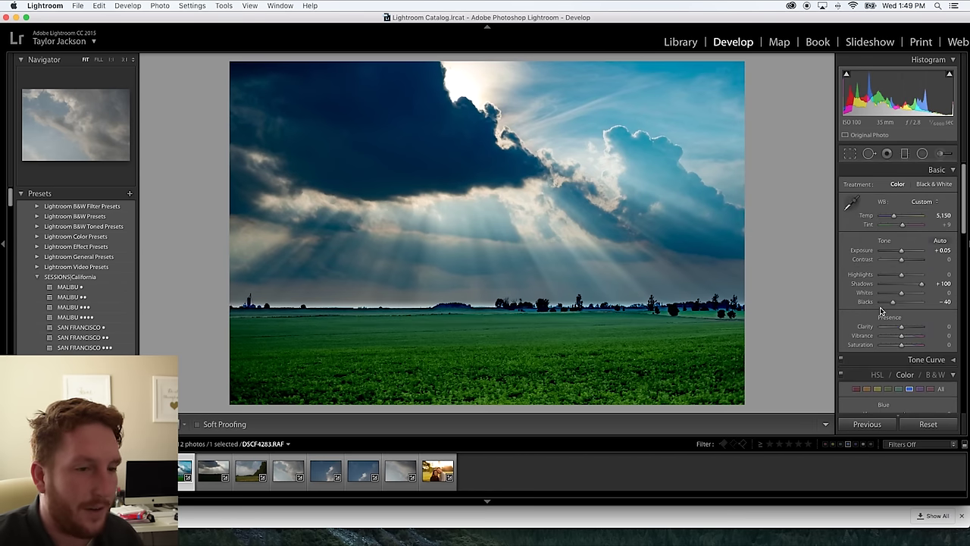
- Raise Vibrance to +48, ease back the shadows, and recheck the horizon graduated filter
left_click_drag(903, 336, 912, 338)
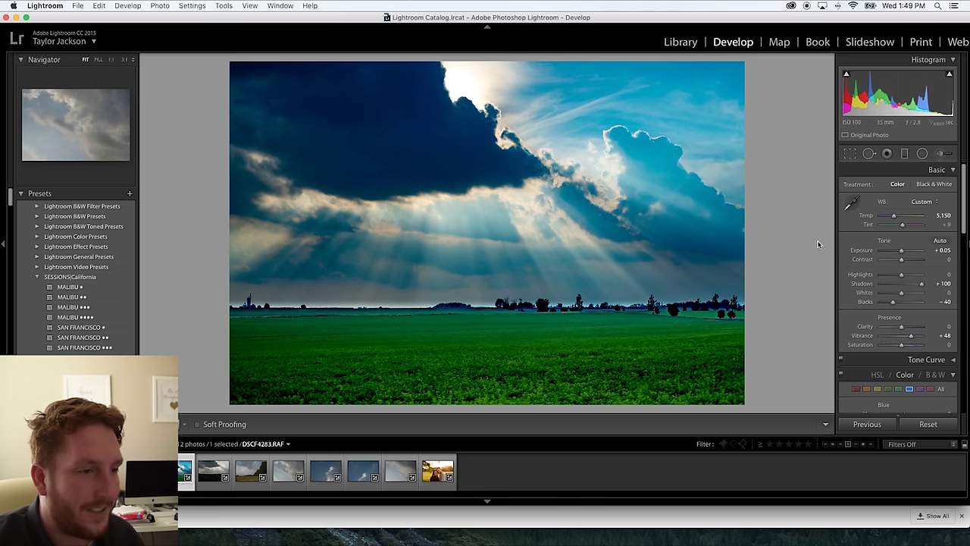
left_click_drag(923, 286, 915, 288)
left_click(905, 153)
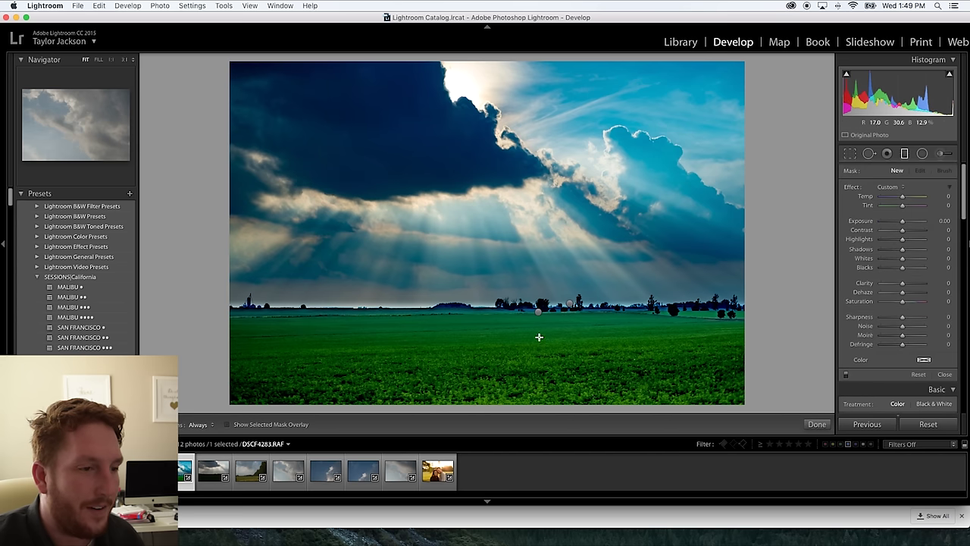
left_click_drag(539, 306, 538, 319)
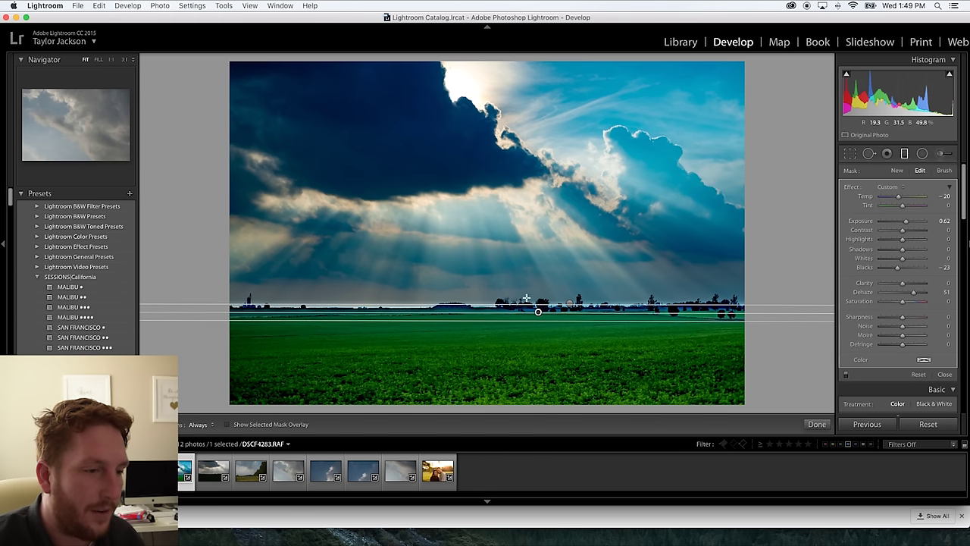
left_click(851, 153)
left_click(850, 153)
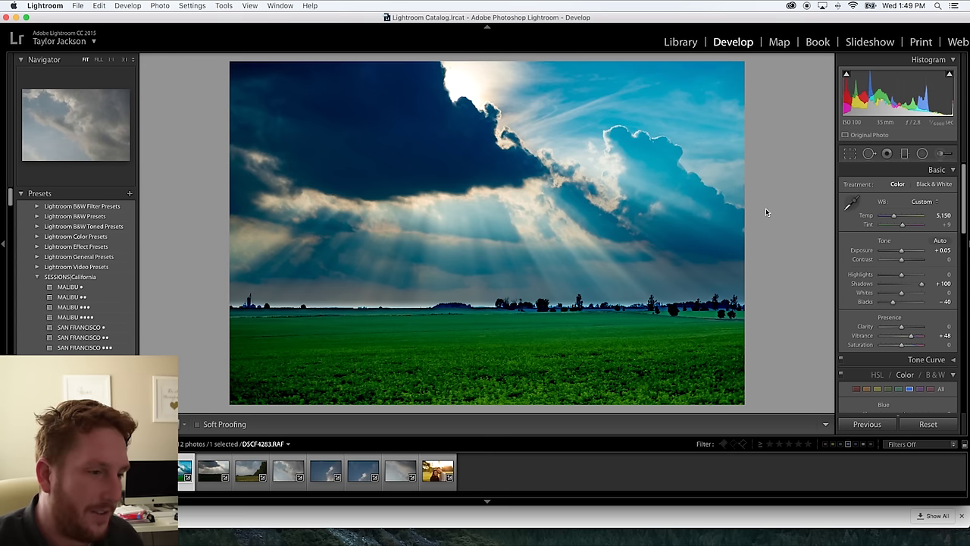
- Compare the edit with the Before view, then move to the next cloudy-sky photo
key("backslash")
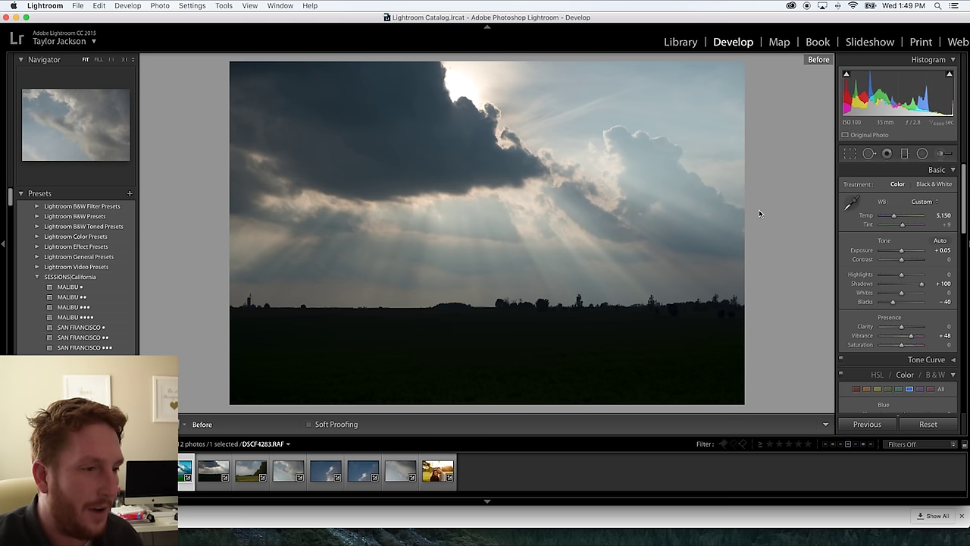
key("backslash")
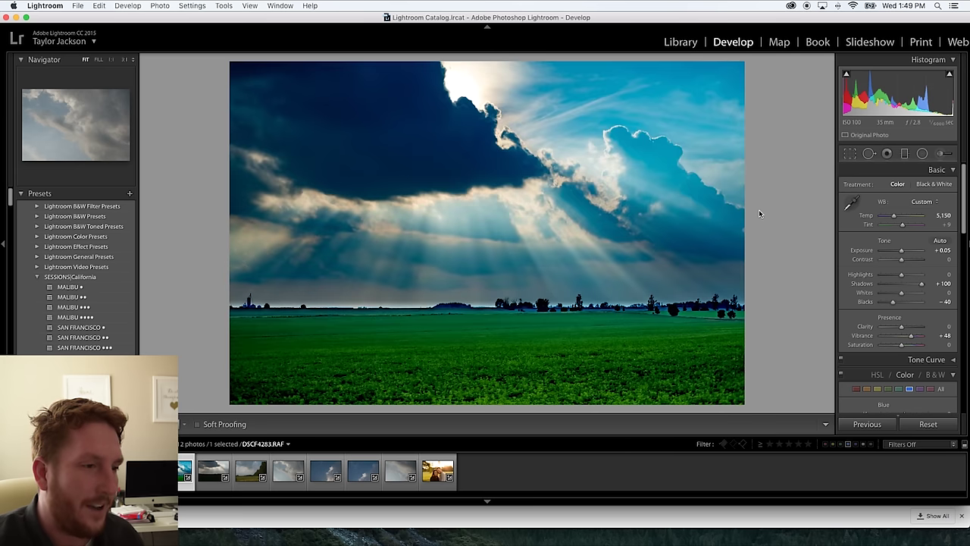
key("backslash")
key("backslash")
key("backslash")
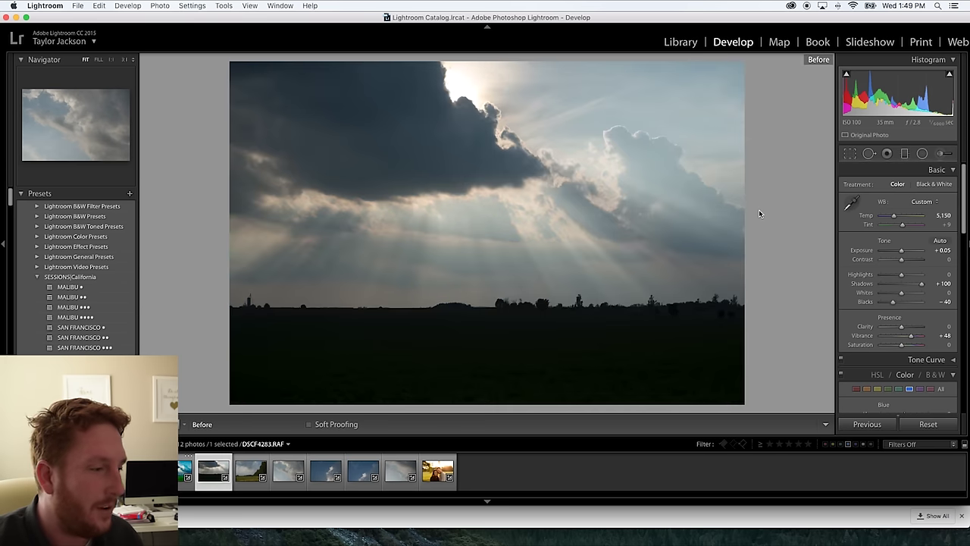
key("Right")
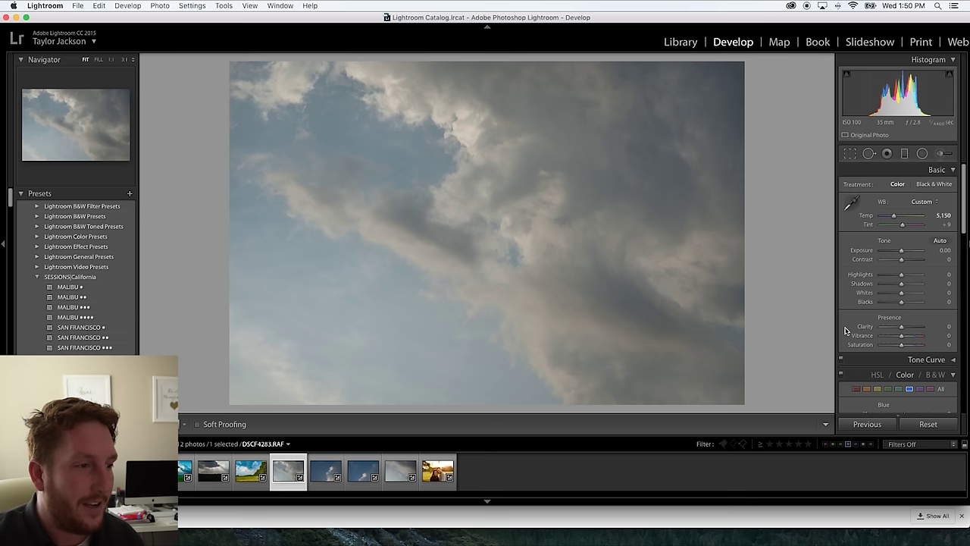
- Give the cloud photo Dehaze +59, Exposure +0.60 and Blacks -38
scroll(864, 333, "down", 10)
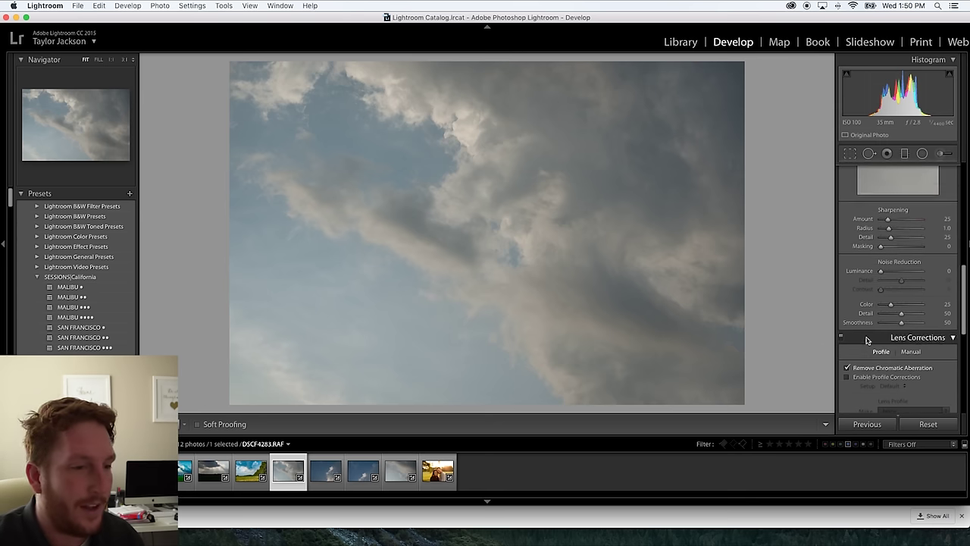
scroll(867, 337, "down", 6)
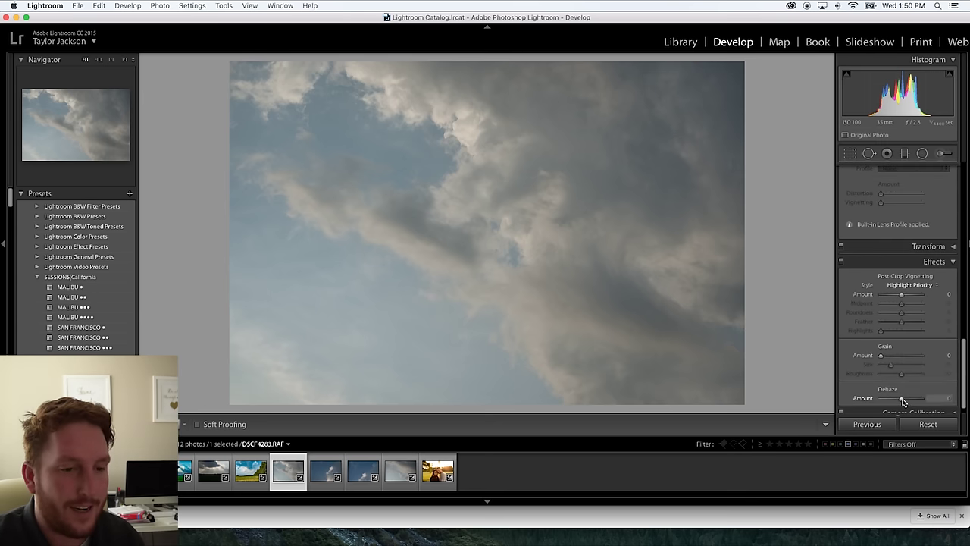
mouse_move(914, 400)
left_mouse_down()
mouse_move(925, 399)
mouse_move(912, 400)
left_mouse_up()
scroll(902, 318, "up", 10)
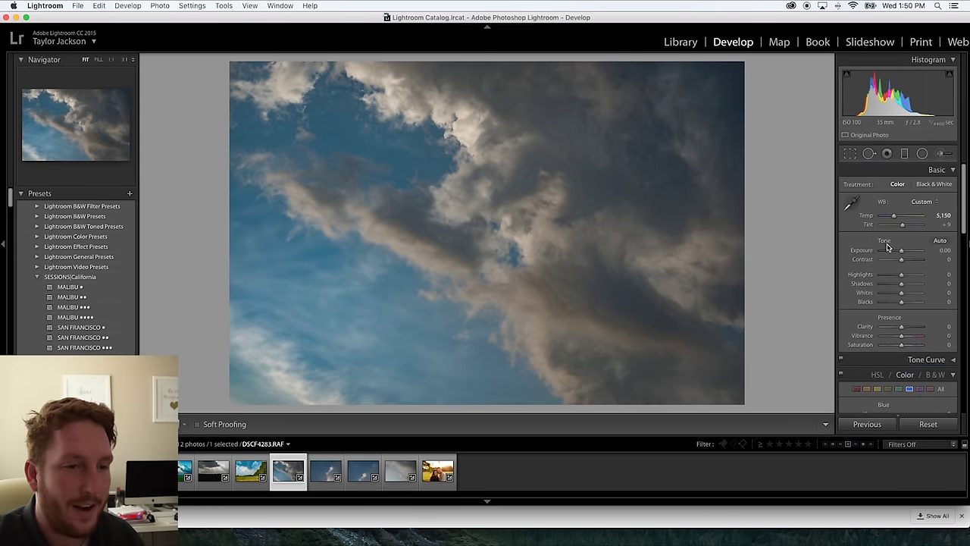
left_click_drag(888, 249, 904, 251)
left_click_drag(902, 301, 892, 304)
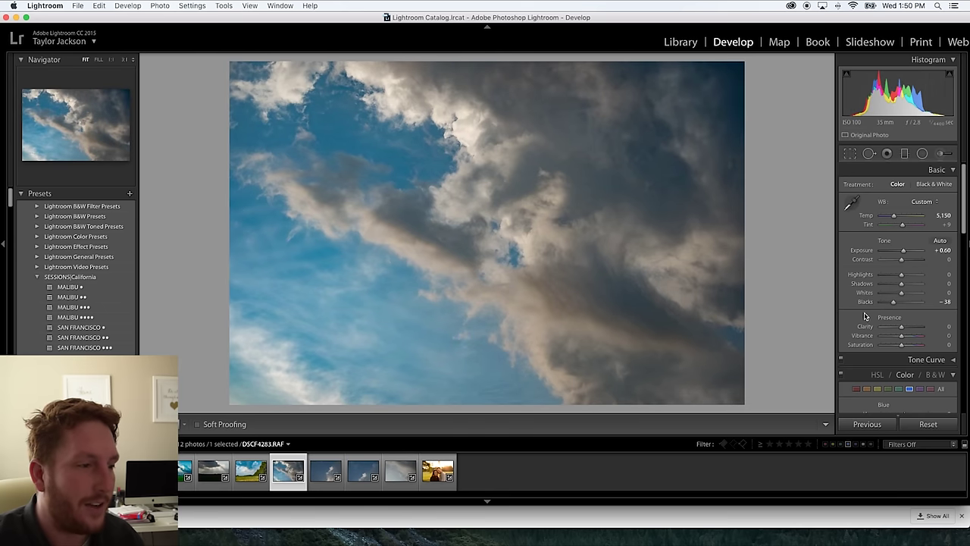
scroll(863, 334, "down", 10)
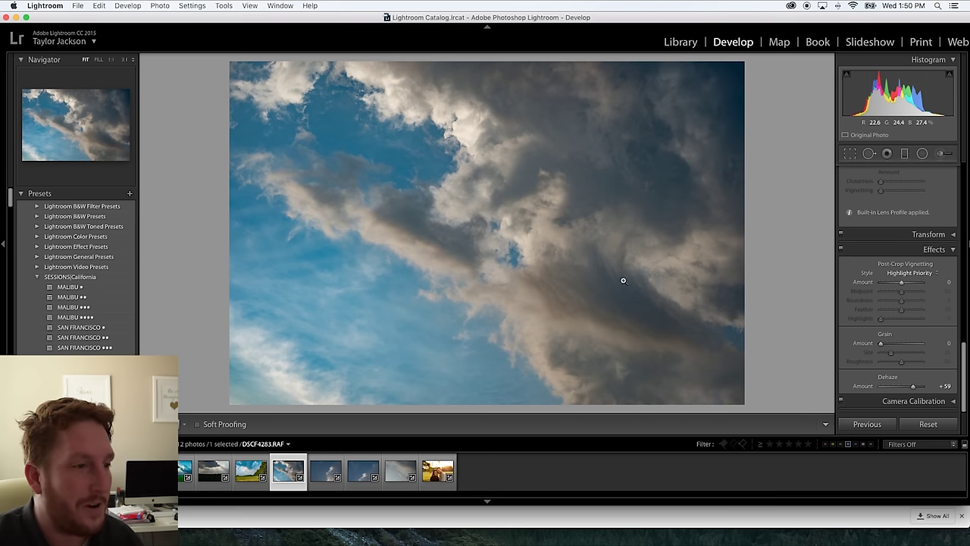
- Inspect the clouds and blue sky at 1:1 for noise, return to Fit, and advance
left_click(490, 150)
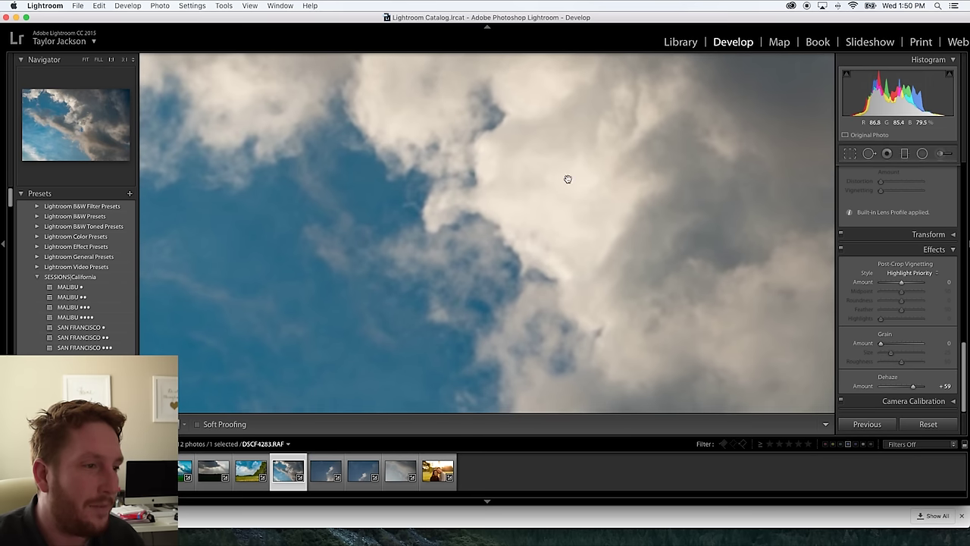
left_click_drag(513, 180, 634, 255)
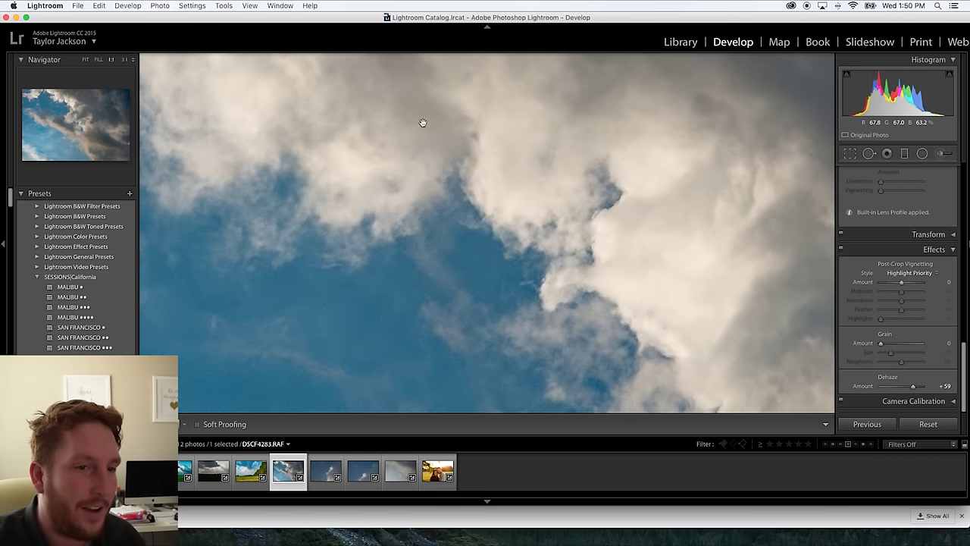
left_click_drag(247, 143, 303, 65)
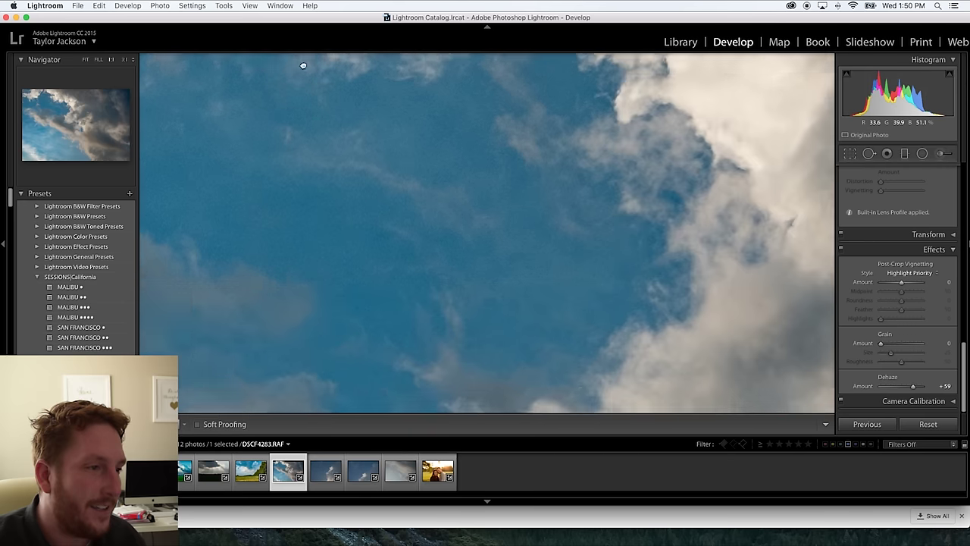
left_click(483, 221)
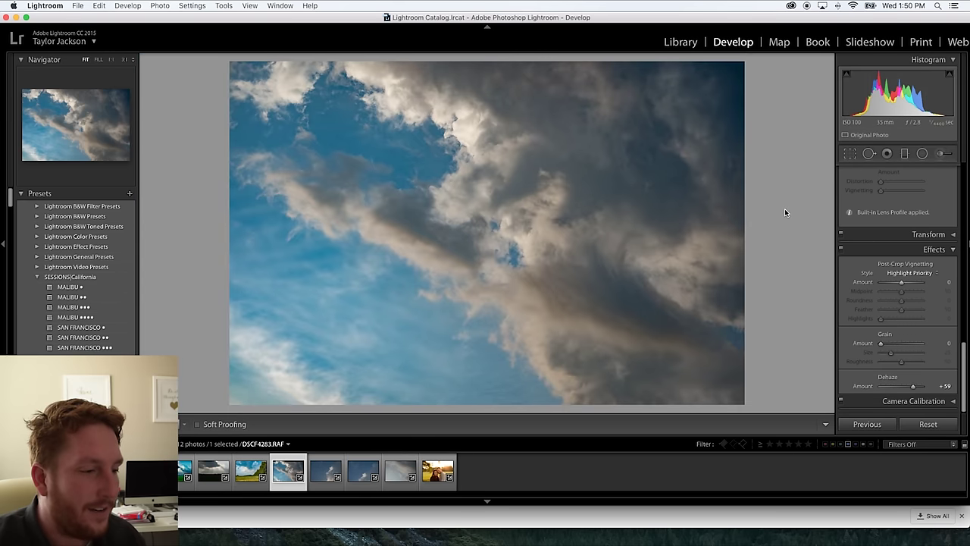
key("Right")
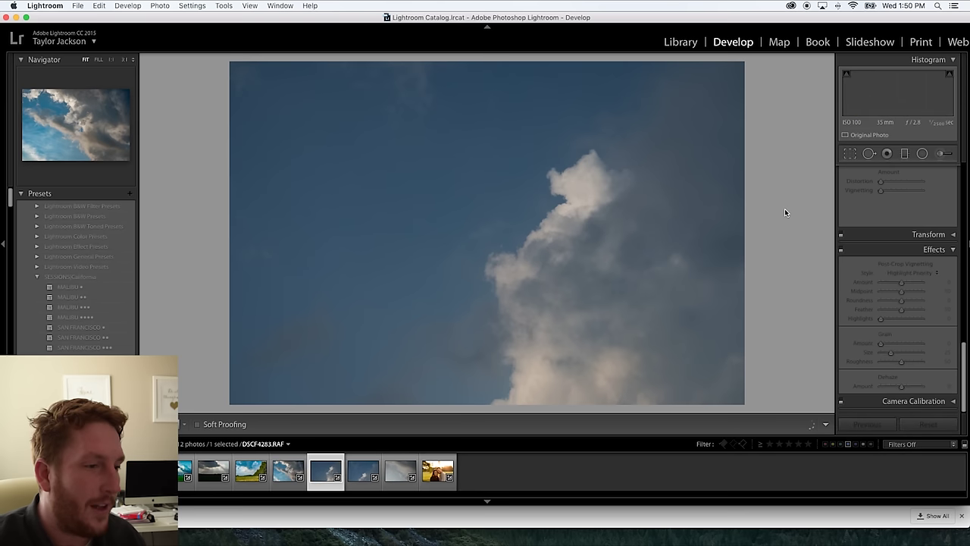
- Step ahead to the backlit couple portrait, then back to grey cloud shot DSCF4296
key("Right")
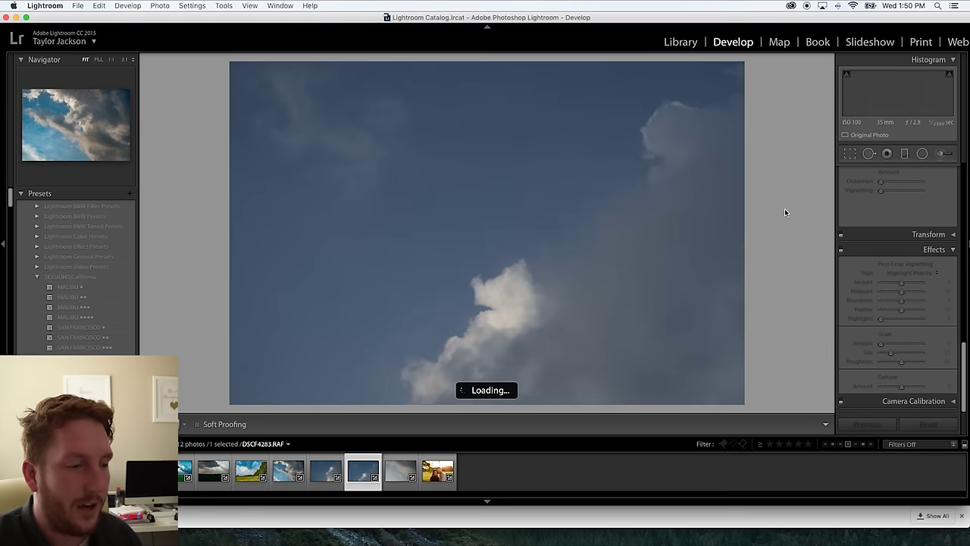
key("Right")
key("Right")
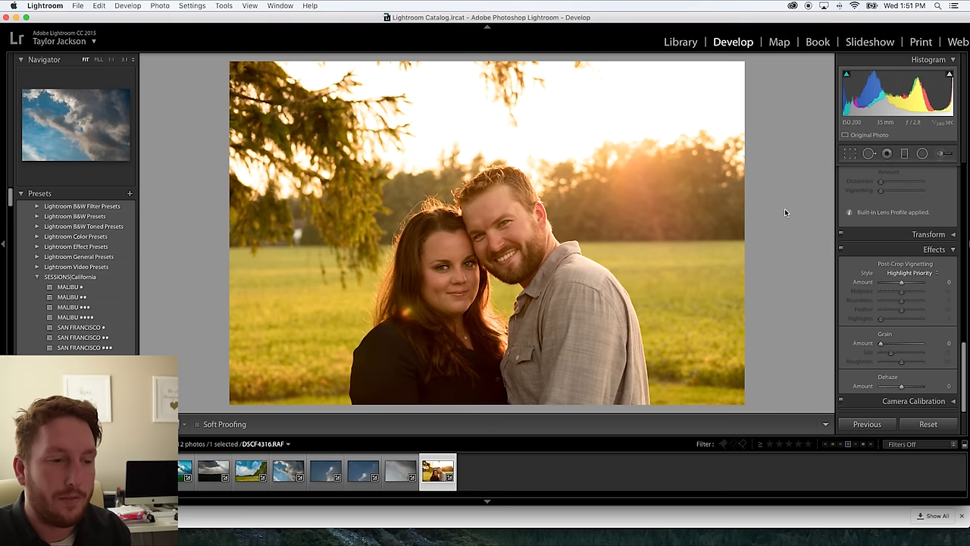
key("Left")
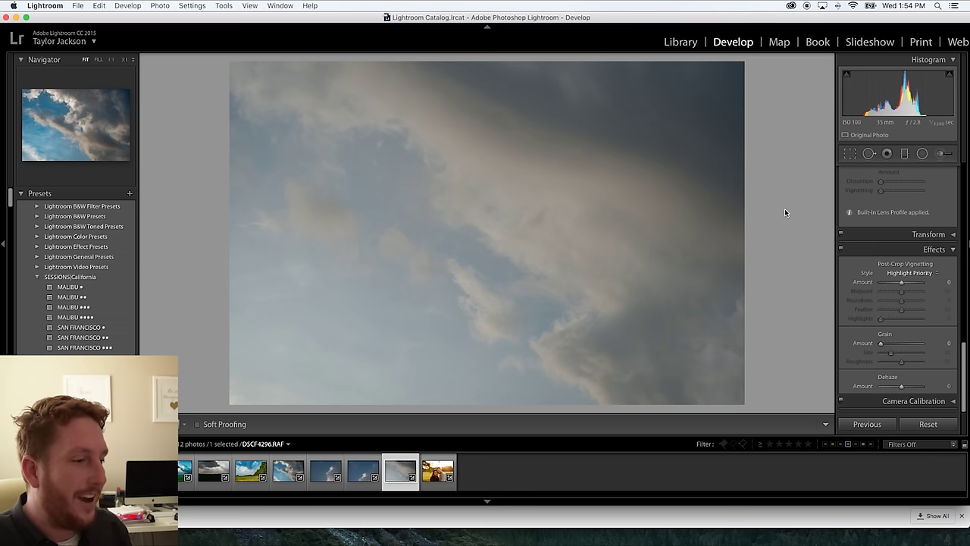
- Go back two photos to the edited cloud shot and raise its Dehaze to +50
key("Left")
key("Left")
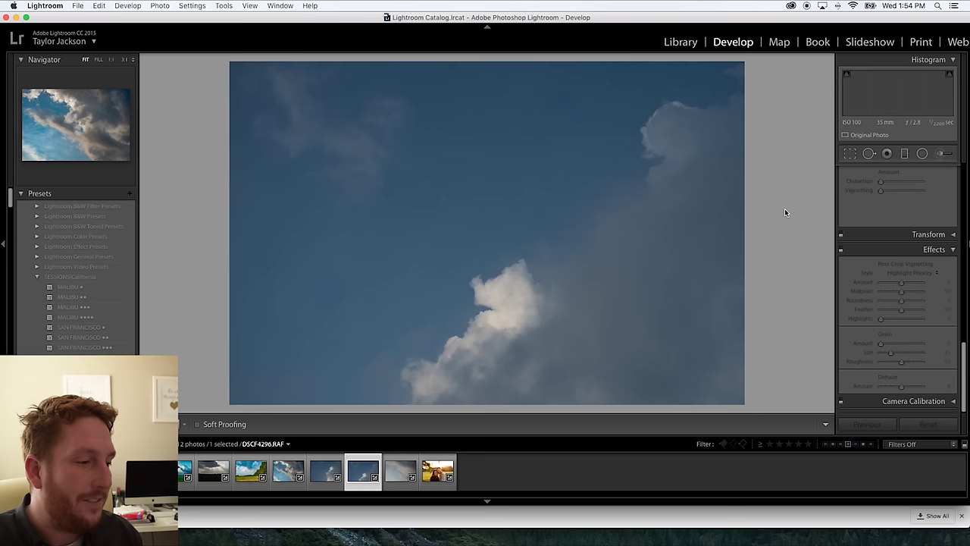
key("Left")
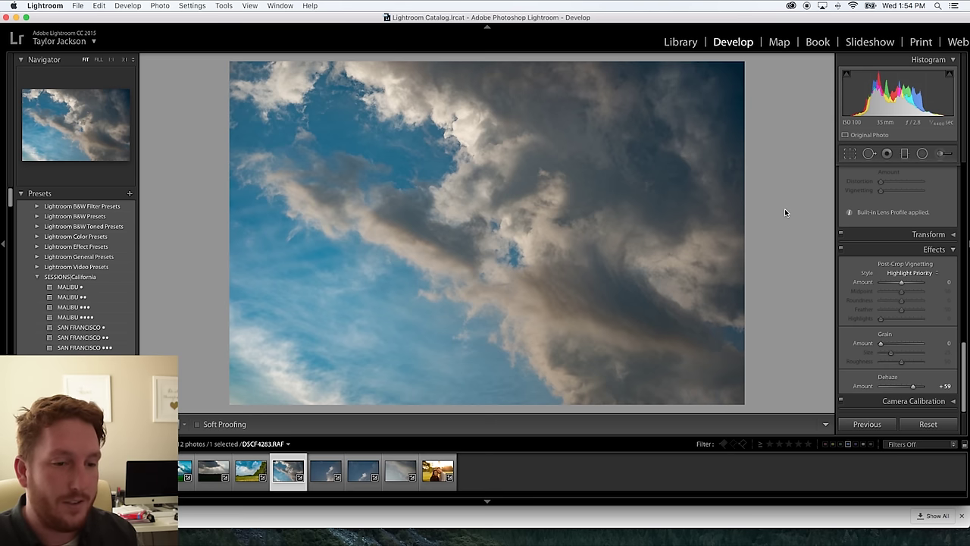
left_click_drag(914, 389, 902, 392)
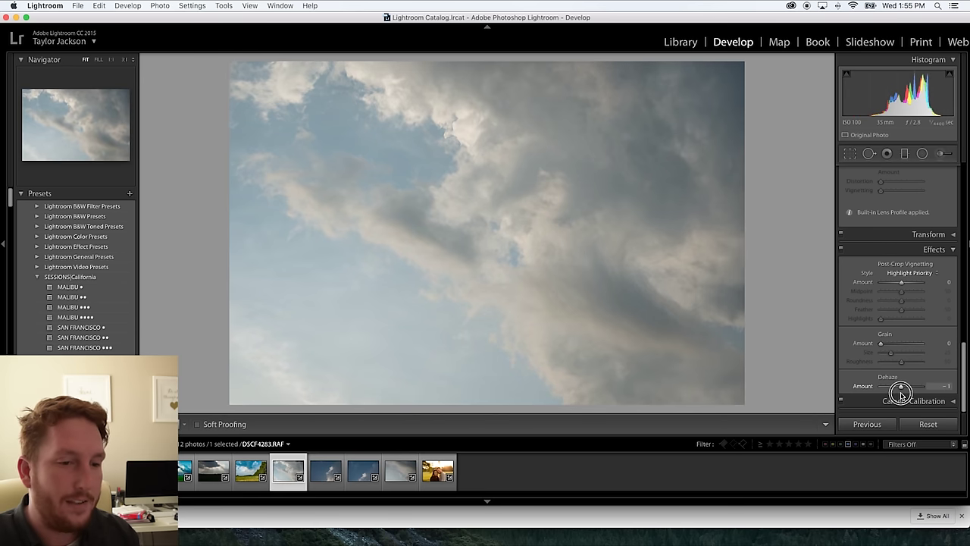
left_click_drag(901, 392, 899, 393)
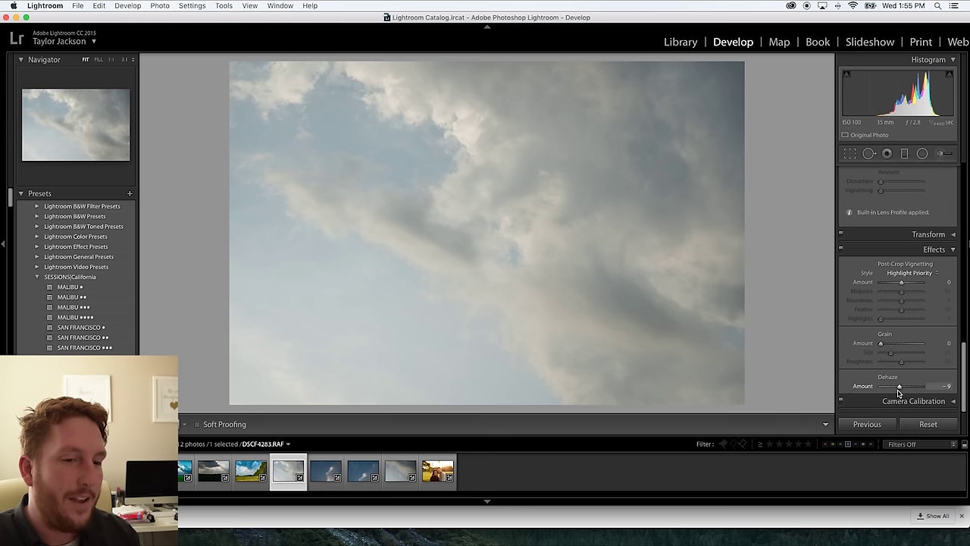
left_click_drag(900, 389, 912, 389)
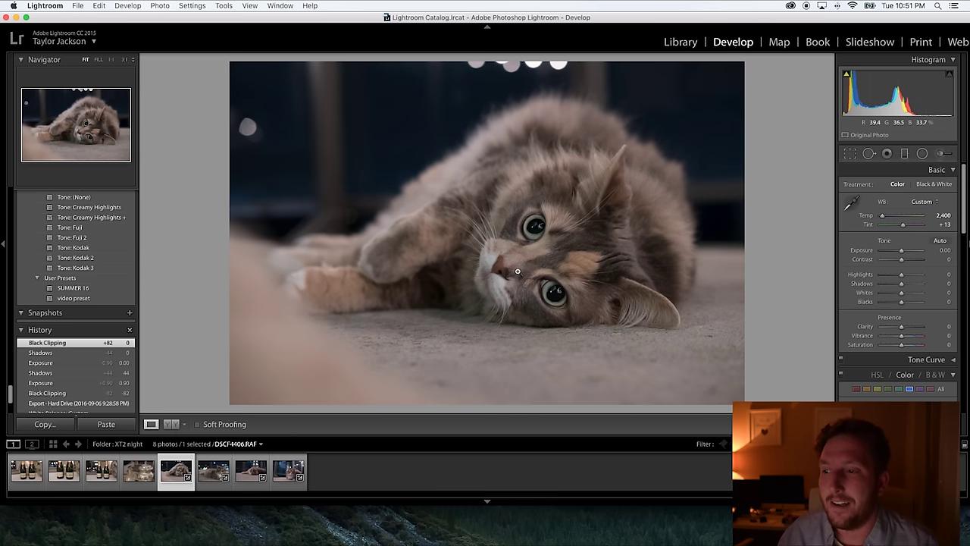
- Inspect cat photos DSCF4406 and DSCF4428 at 1:1, panning across the face, eyes and nose
left_click(537, 232)
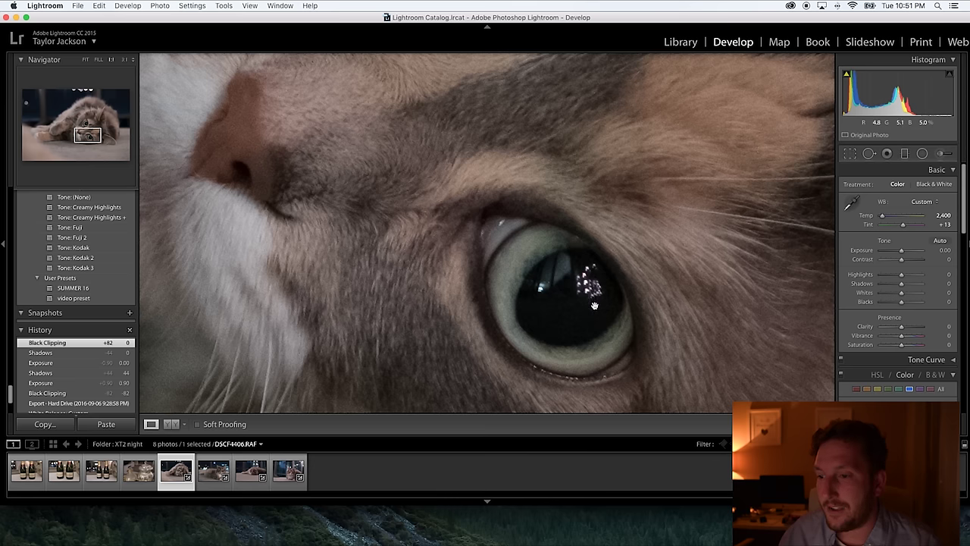
left_click_drag(593, 292, 569, 157)
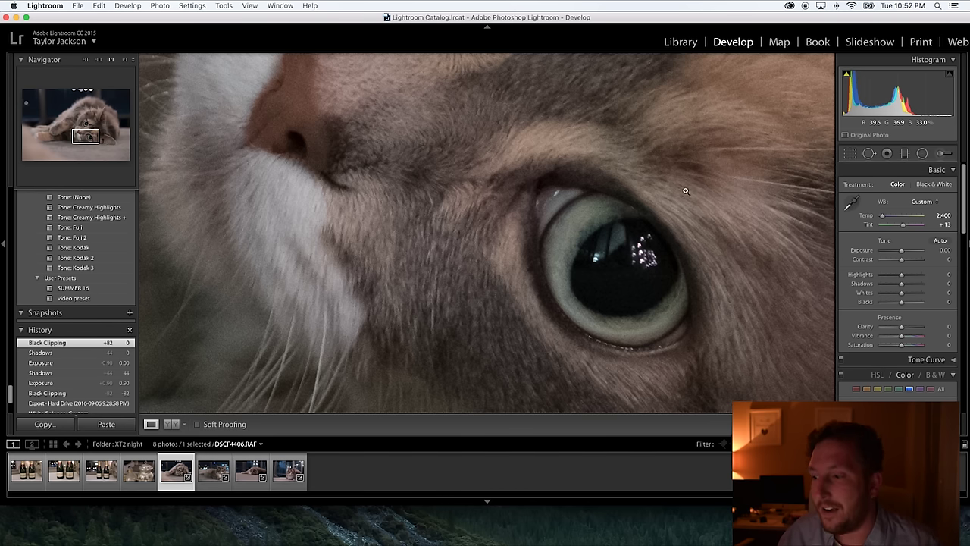
key("Right")
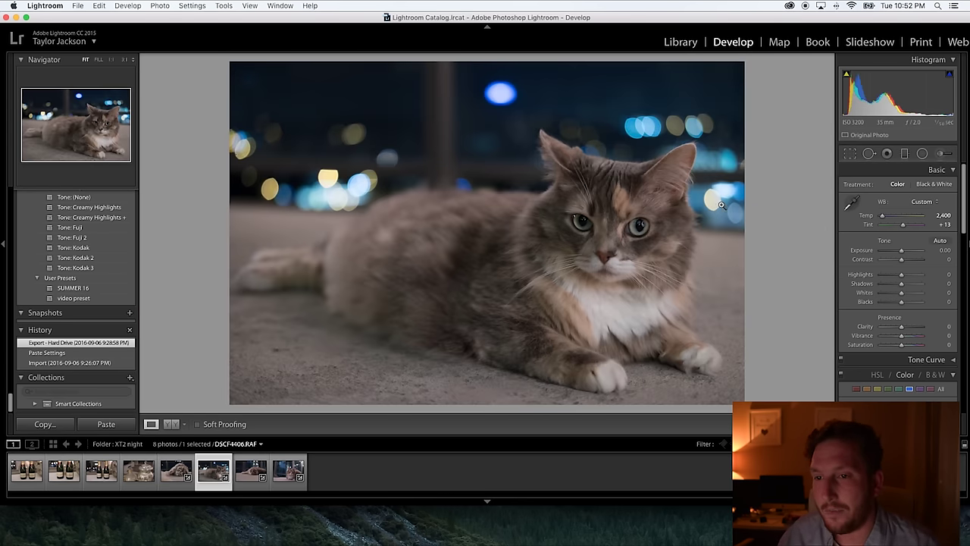
left_click(639, 225)
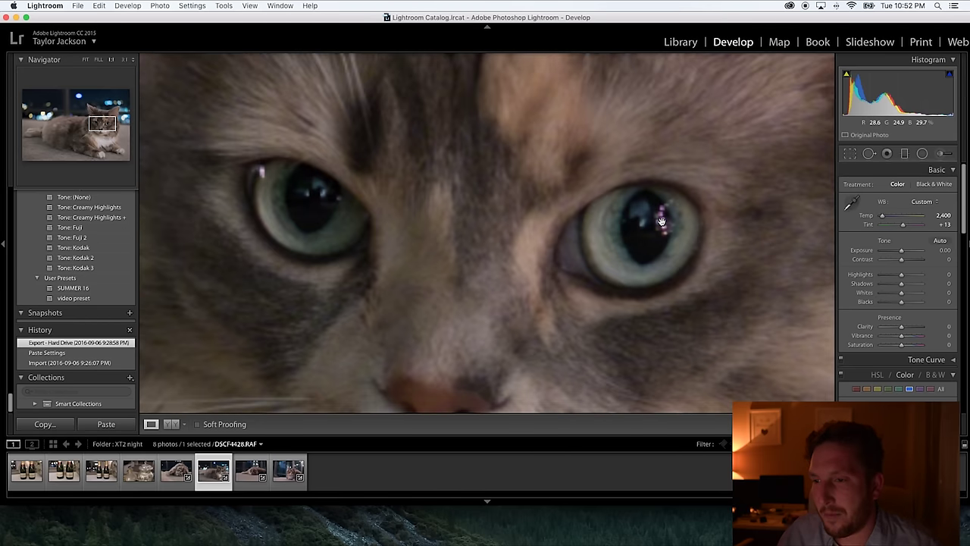
left_click_drag(483, 255, 528, 215)
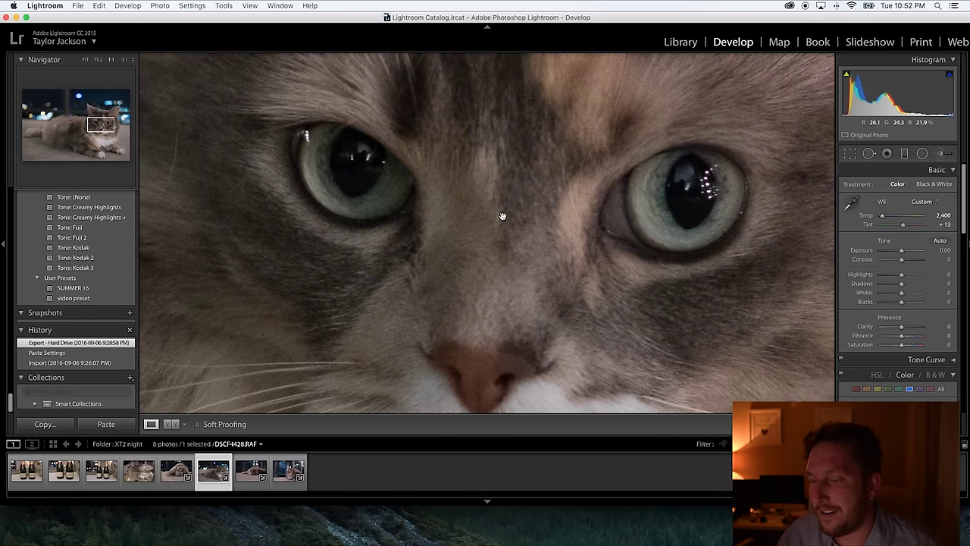
left_click_drag(467, 206, 568, 254)
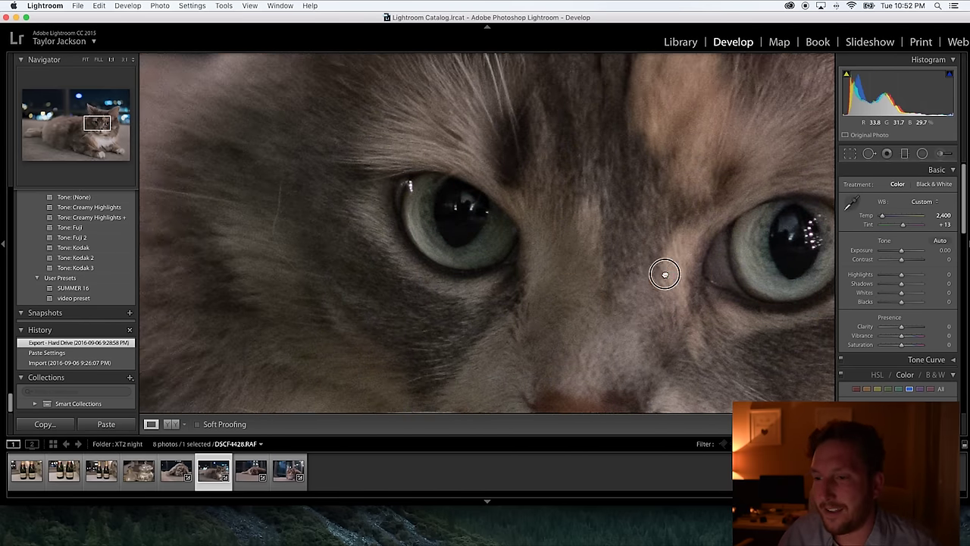
left_click_drag(665, 274, 602, 242)
- Open DSCF4431 at 1:1 and check the eyes and dark background for noise
left_click(251, 471)
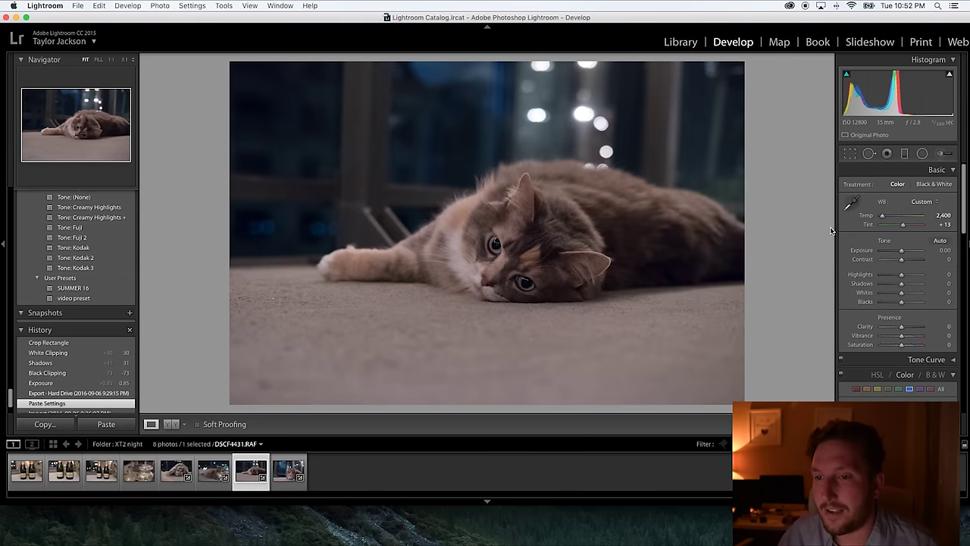
left_click(500, 256)
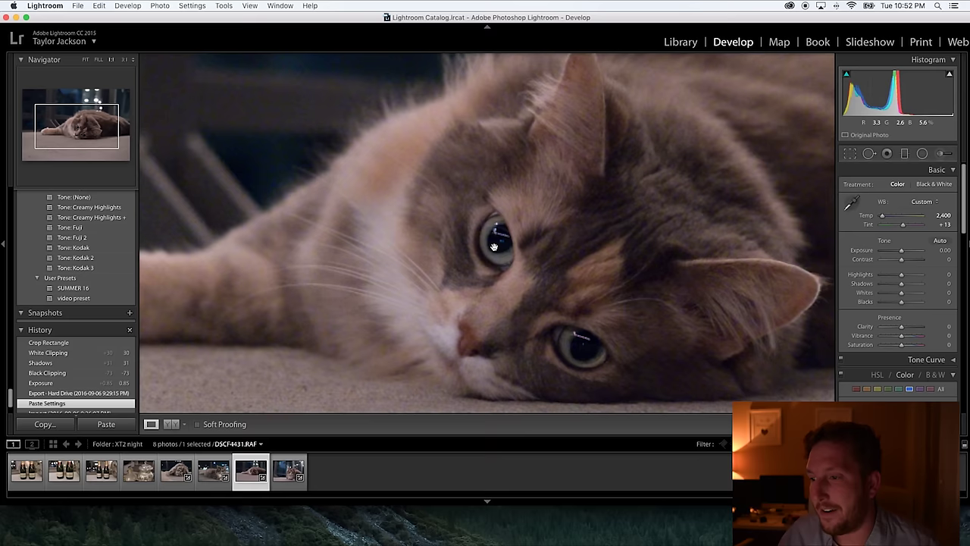
left_click_drag(584, 293, 572, 242)
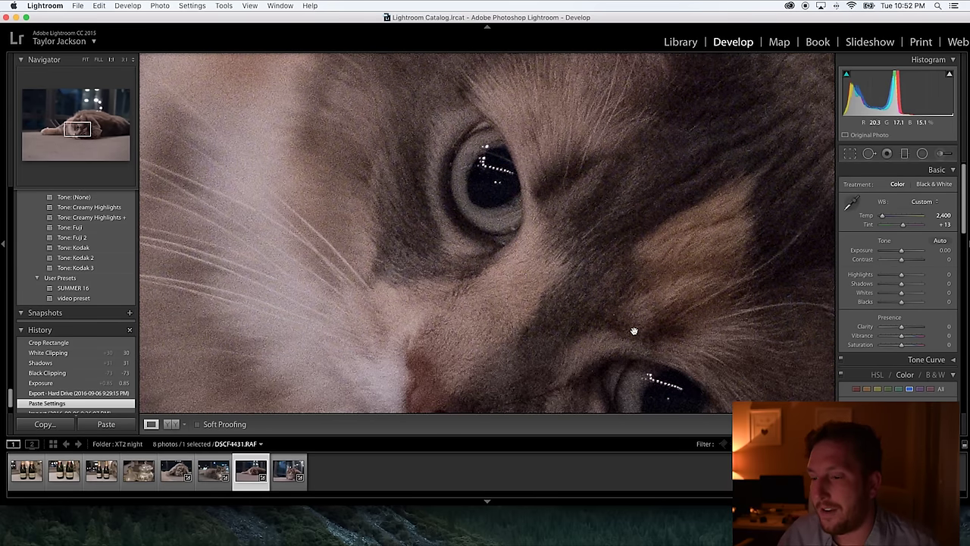
left_click_drag(633, 329, 576, 225)
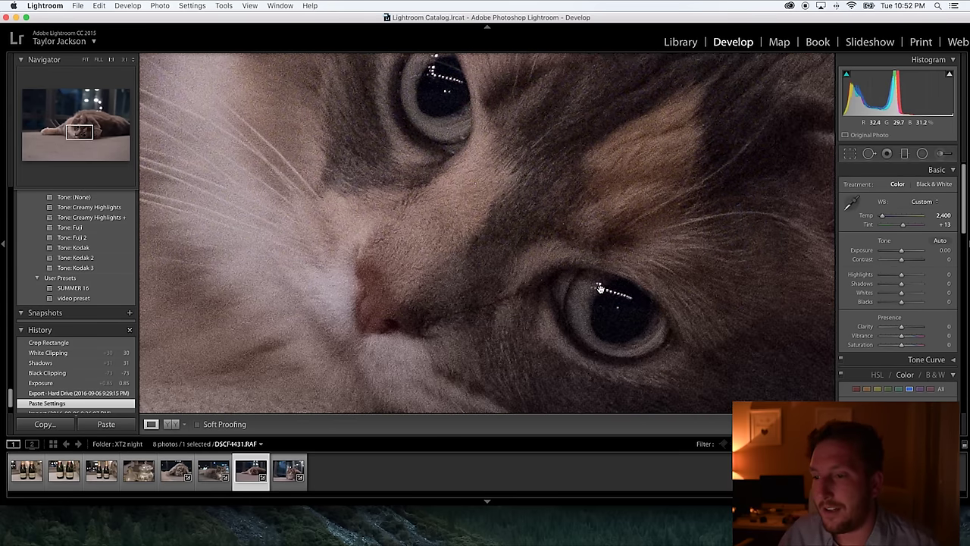
left_click_drag(582, 273, 660, 310)
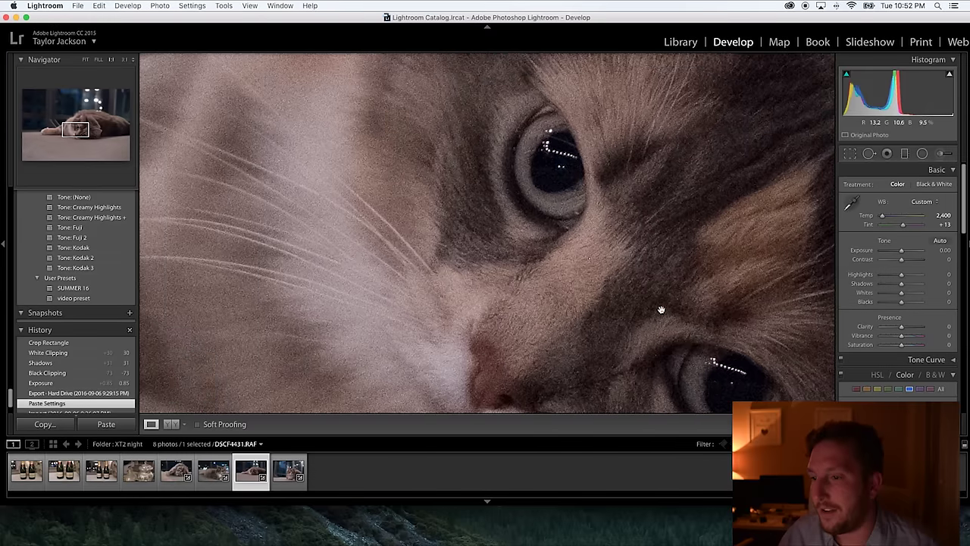
left_click_drag(608, 200, 634, 253)
left_click_drag(530, 189, 680, 280)
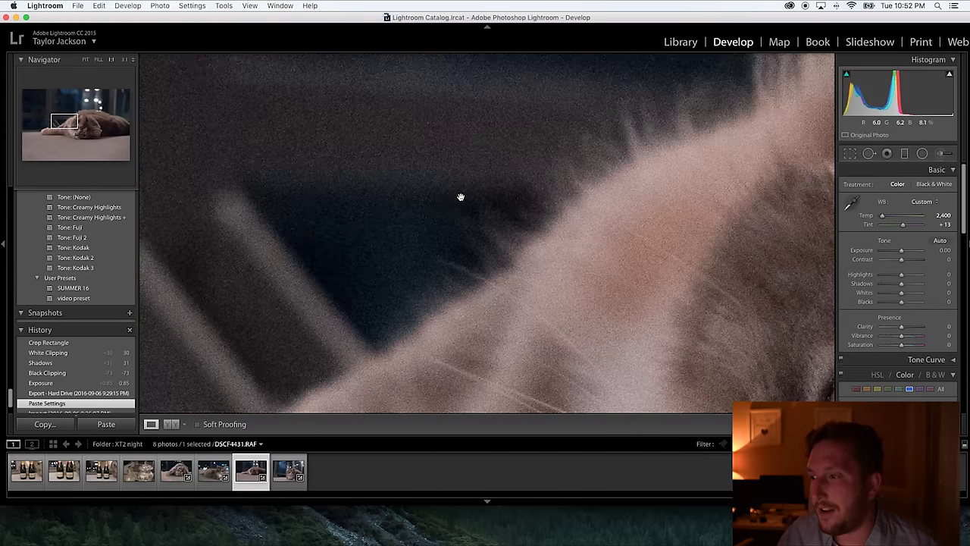
left_click_drag(462, 197, 614, 327)
left_click_drag(462, 173, 544, 242)
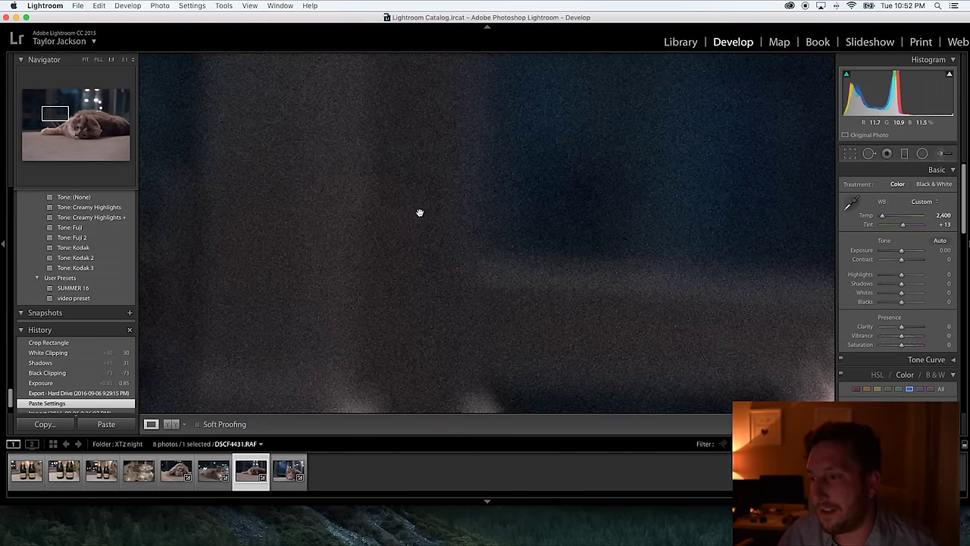
- Pan across DSCF4431's fur detail for noise, ending with both eyes in view
left_click_drag(626, 295, 684, 321)
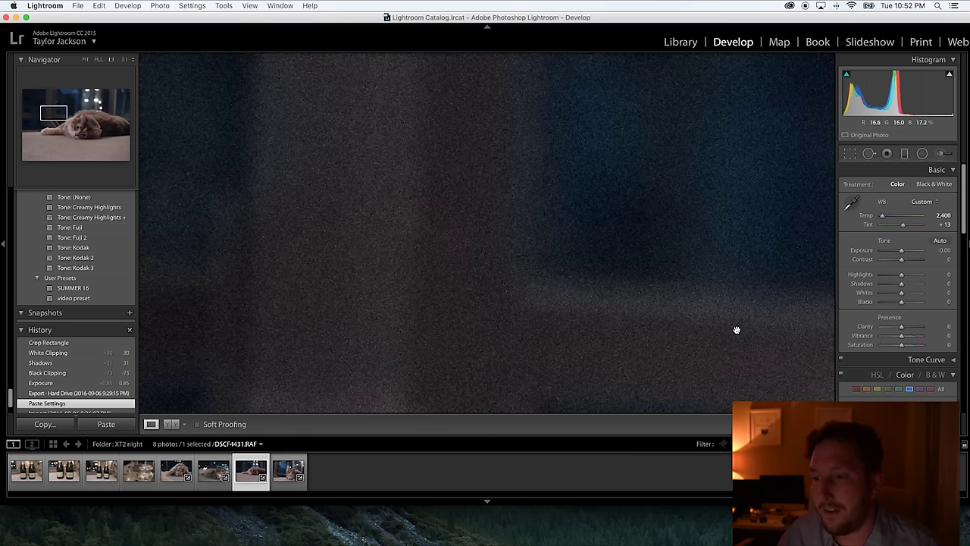
left_click_drag(736, 329, 496, 160)
left_click_drag(599, 264, 422, 140)
left_click_drag(656, 323, 490, 208)
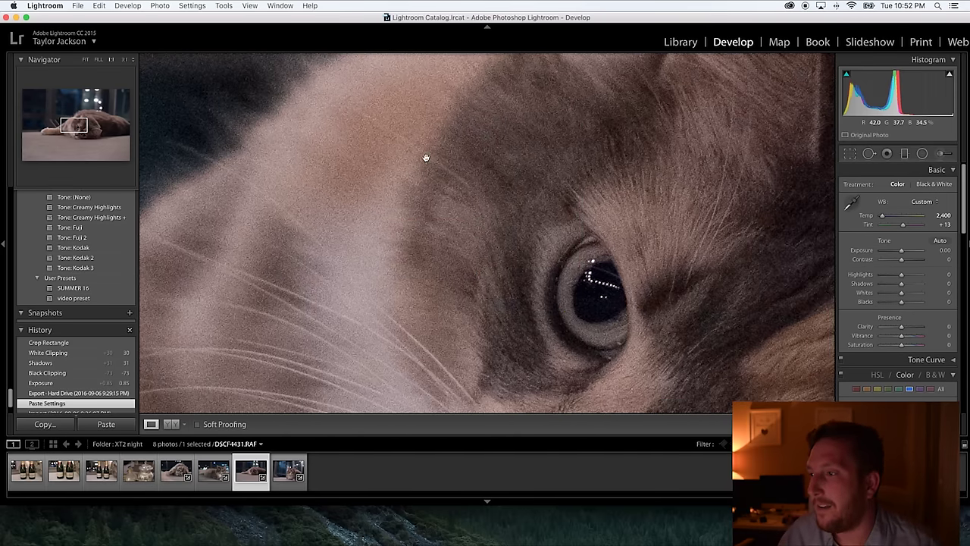
left_click_drag(424, 155, 509, 228)
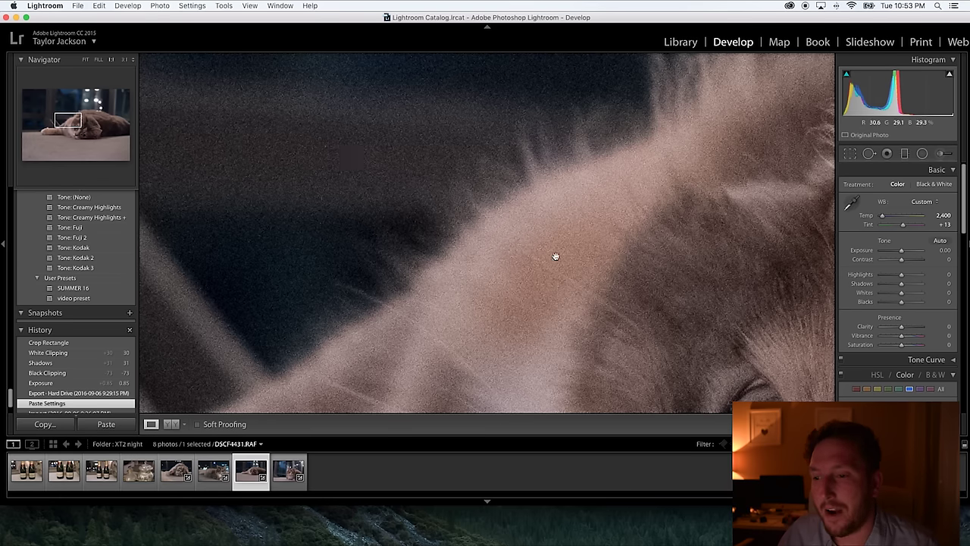
left_click_drag(555, 256, 468, 164)
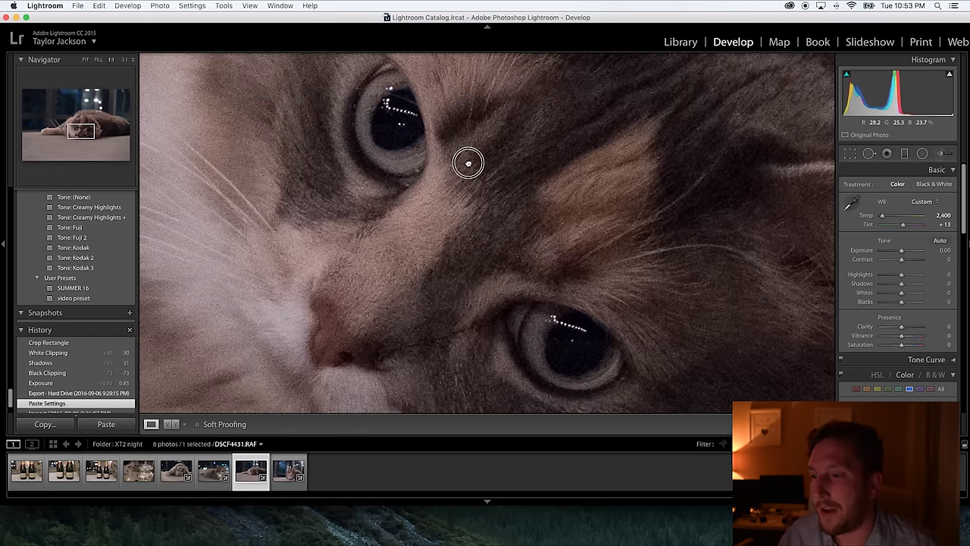
- View DSCF4450 at 1:1 from eyes and whiskers to the ear tip, then reselect DSCF4428
key("Right")
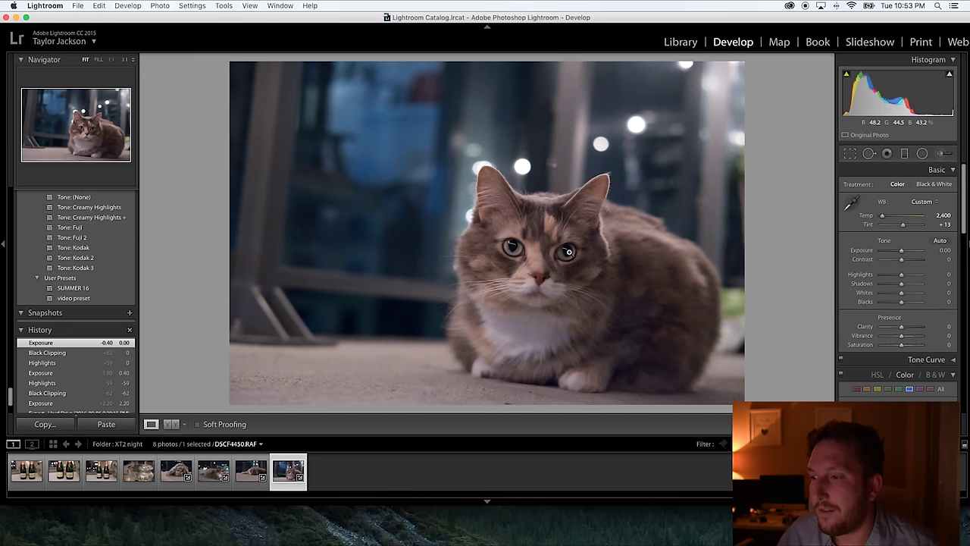
left_click(571, 252)
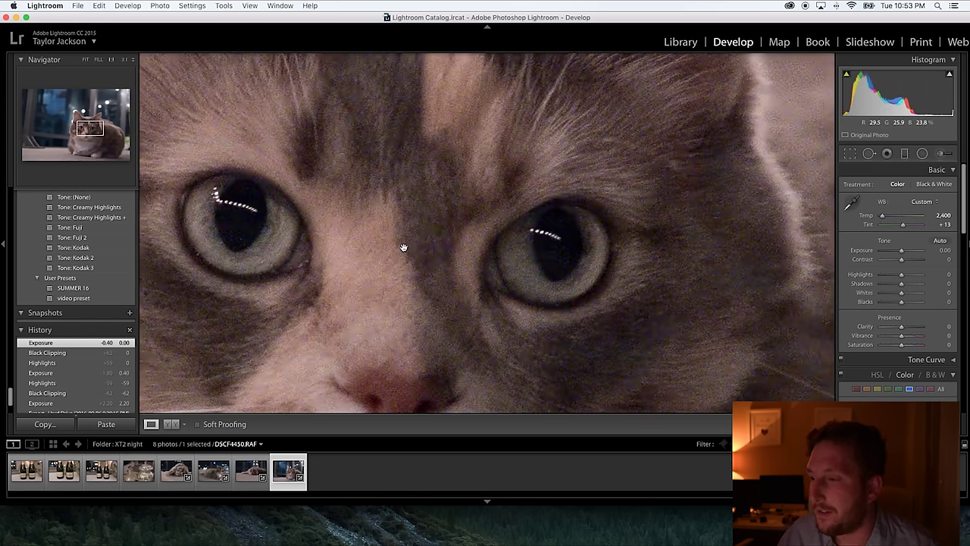
left_click_drag(402, 244, 554, 234)
left_click_drag(418, 236, 449, 145)
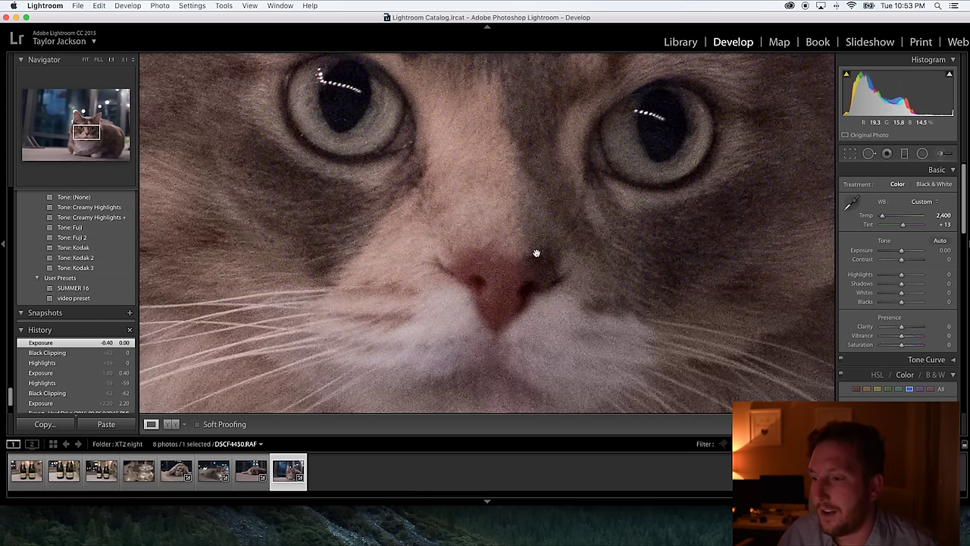
left_click_drag(536, 254, 445, 117)
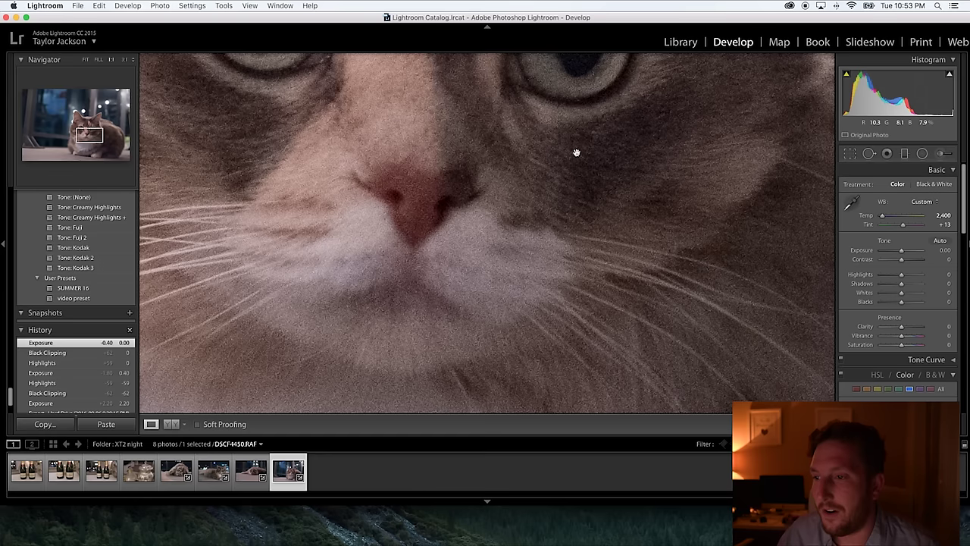
left_click_drag(550, 54, 569, 191)
left_click_drag(351, 175, 402, 295)
left_click_drag(356, 220, 411, 253)
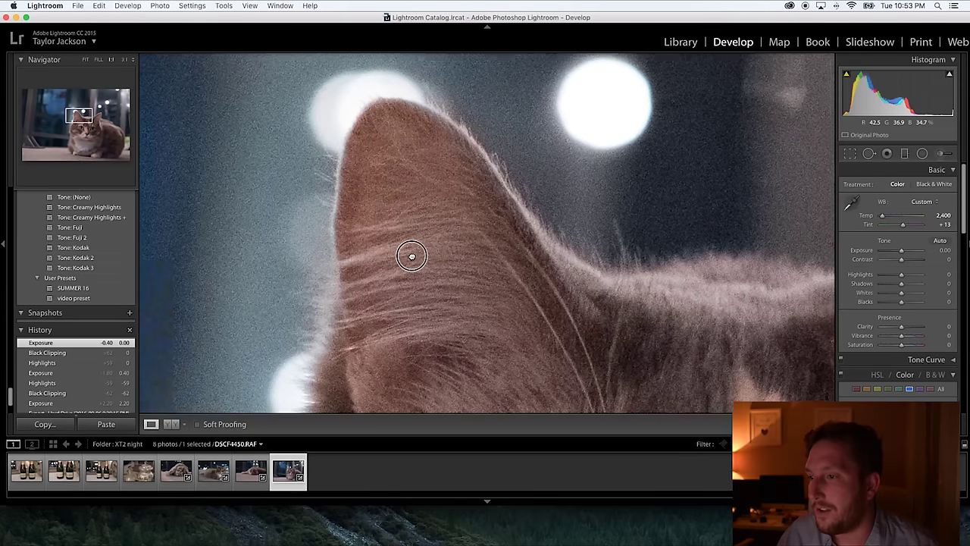
left_click_drag(618, 117, 581, 160)
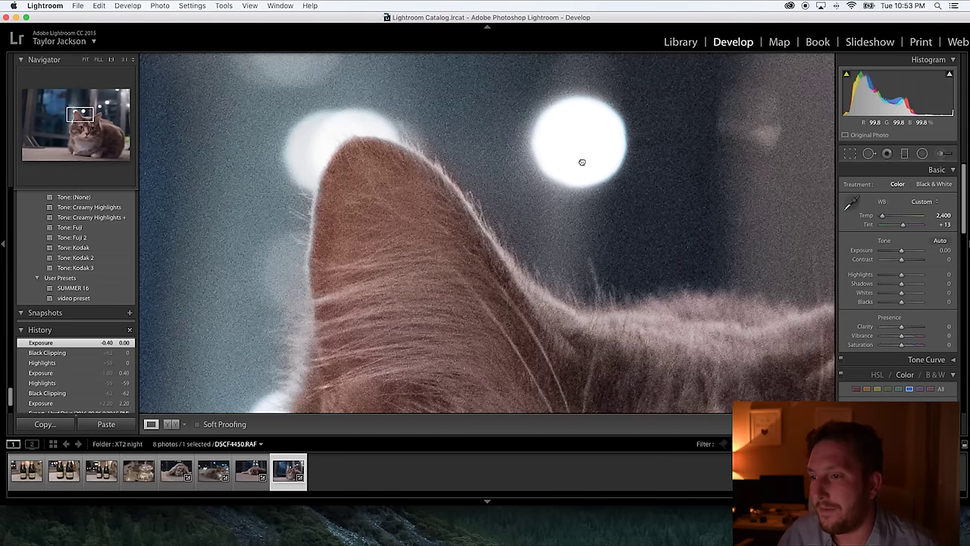
left_click(214, 471)
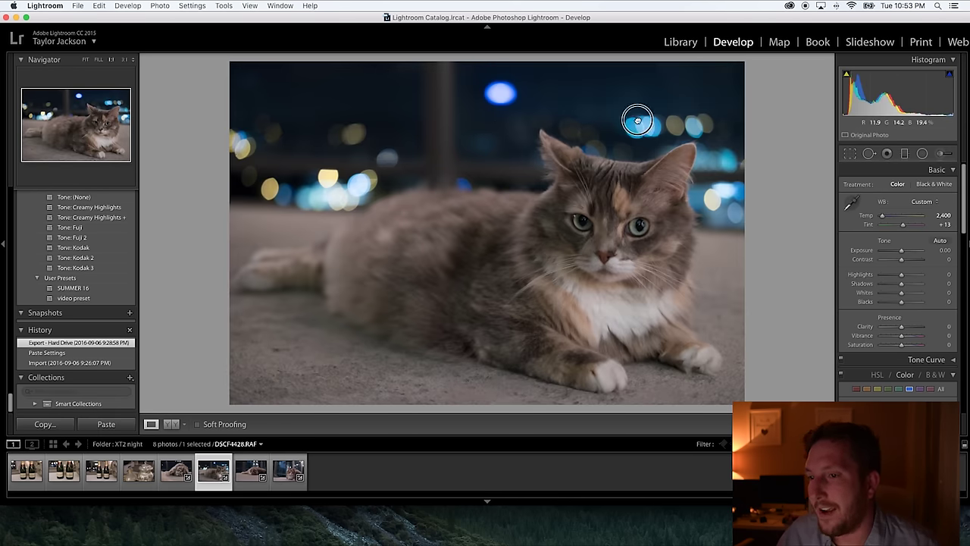
- Inspect DSCF4428's blue bokeh and the cat's ear at 1:1, return to Fit, switch to Photo Mechanic
left_click(644, 114)
left_click_drag(712, 124, 498, 151)
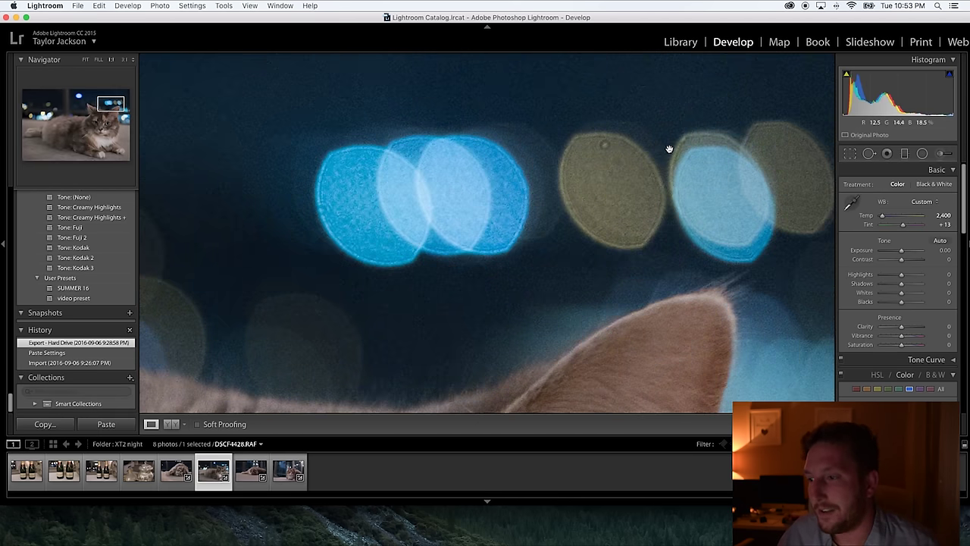
left_click_drag(608, 209, 533, 185)
left_click_drag(567, 299, 568, 173)
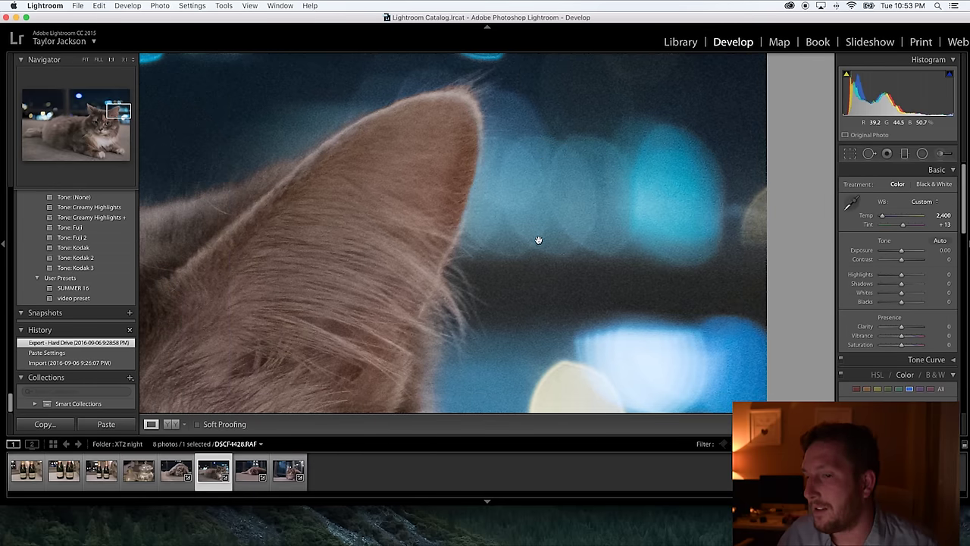
left_click(583, 240)
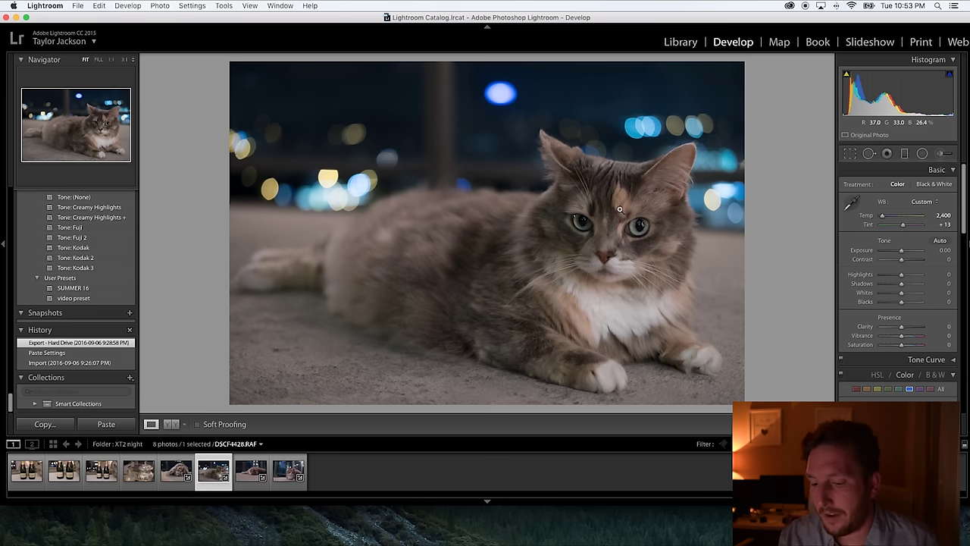
key("super+Tab")
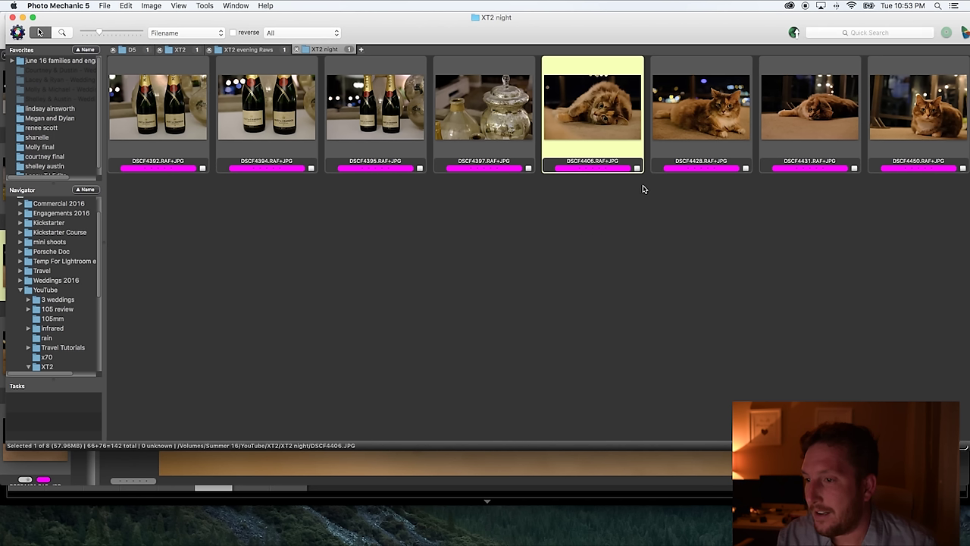
- In Photo Mechanic, flip between the DSCF4406 and DSCF4428 cat previews, then return to Lightroom
double_click(604, 105)
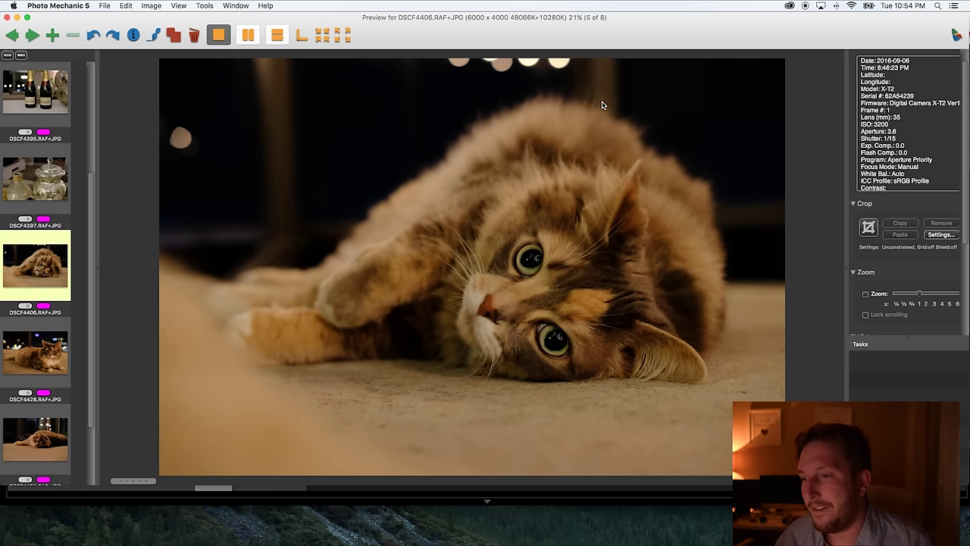
key("Right")
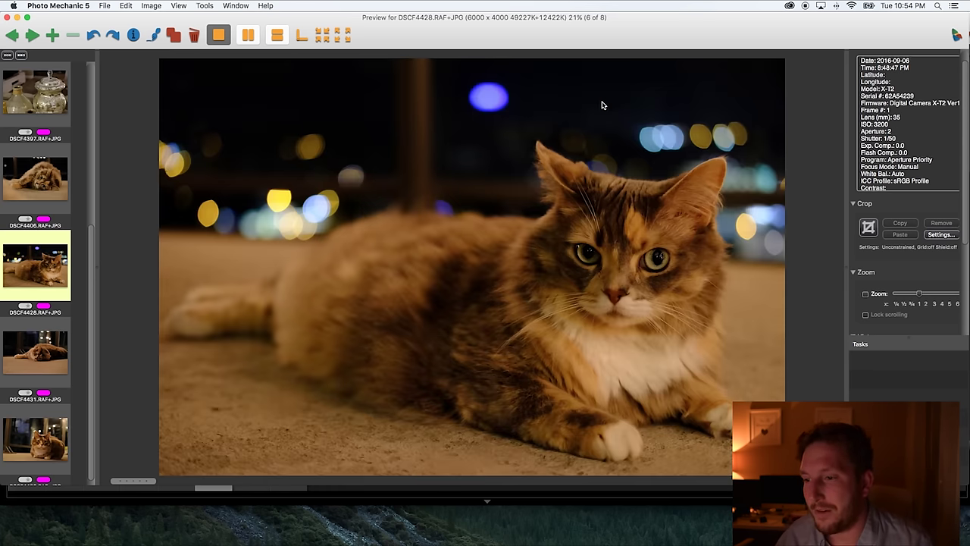
key("Left")
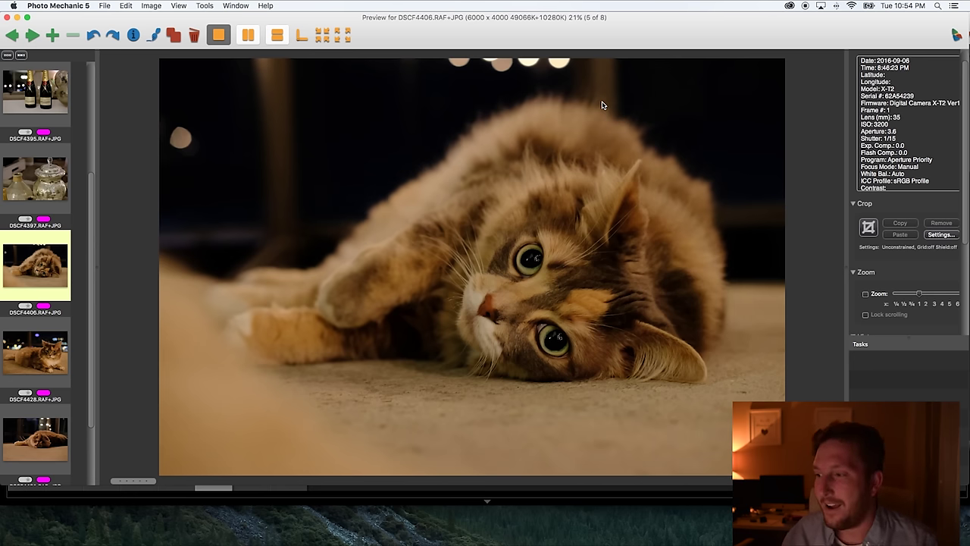
key("super+Tab")
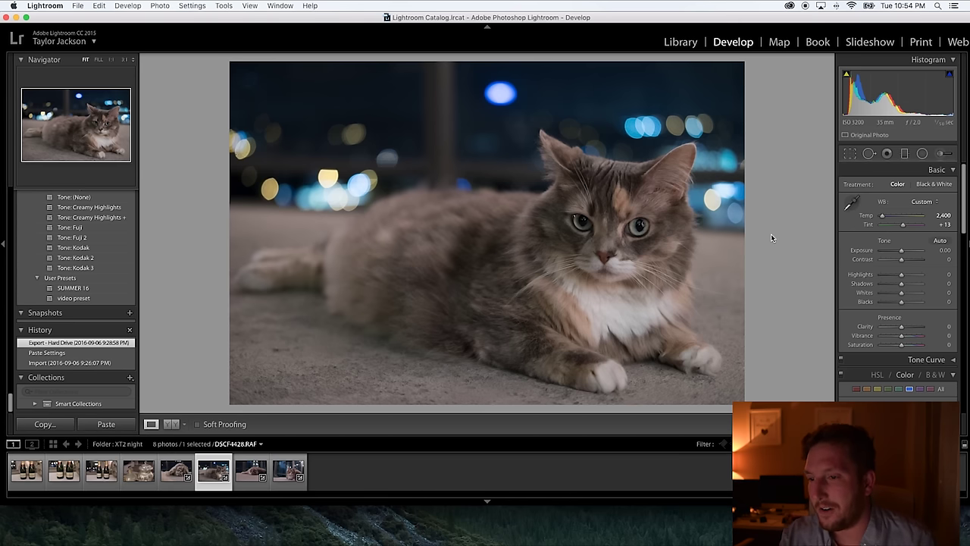
- Give DSCF4428 Vibrance +26, Blacks -78, Exposure +0.90 and Shadows +19
key("super+Tab")
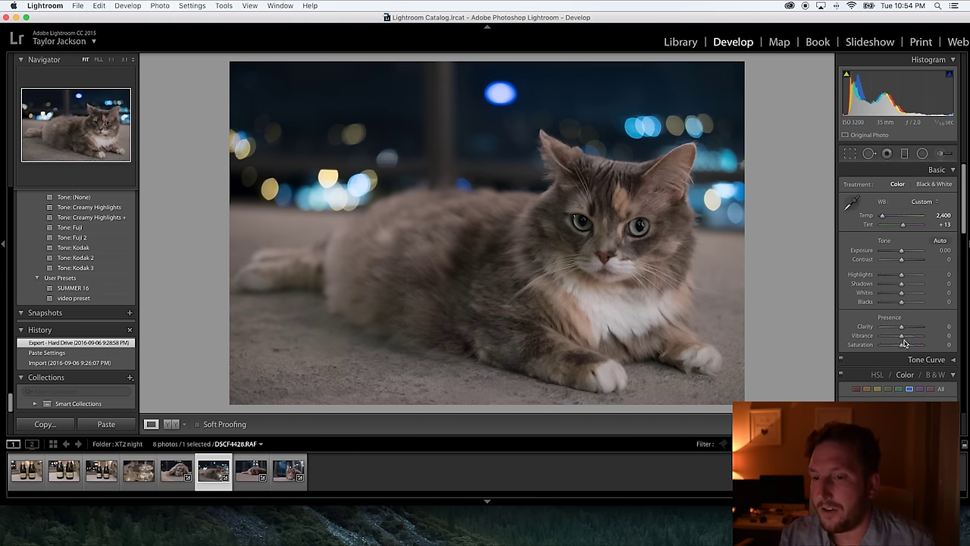
left_click_drag(902, 335, 907, 335)
left_click_drag(902, 302, 886, 303)
left_click_drag(901, 250, 885, 303)
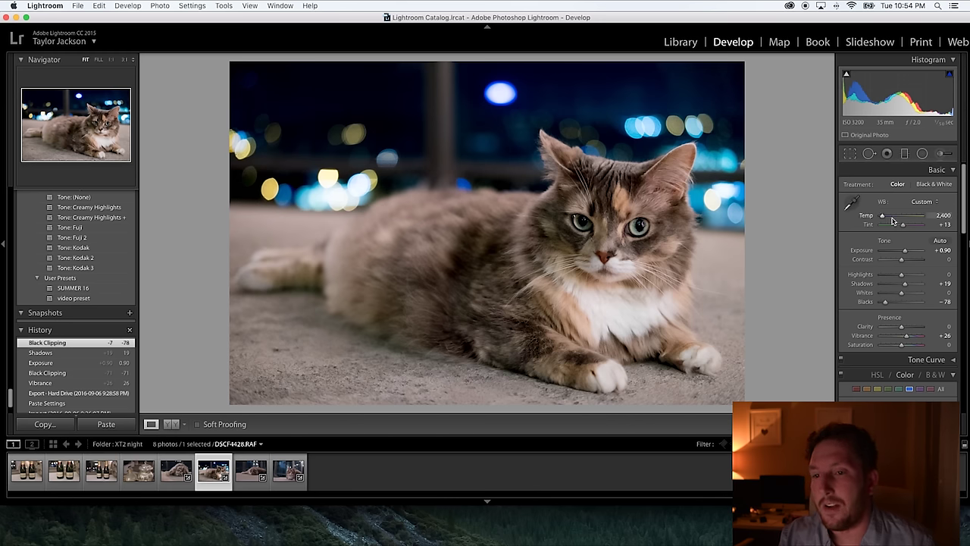
- Warm the seated cat photo to Temp 2,489 and check the bokeh and ear at 1:1
left_click_drag(882, 219, 885, 219)
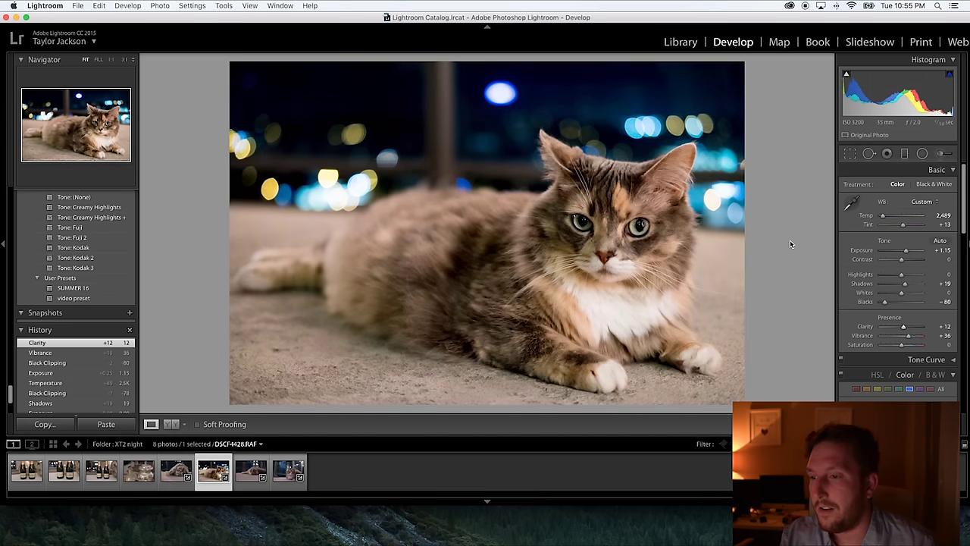
left_click(615, 134)
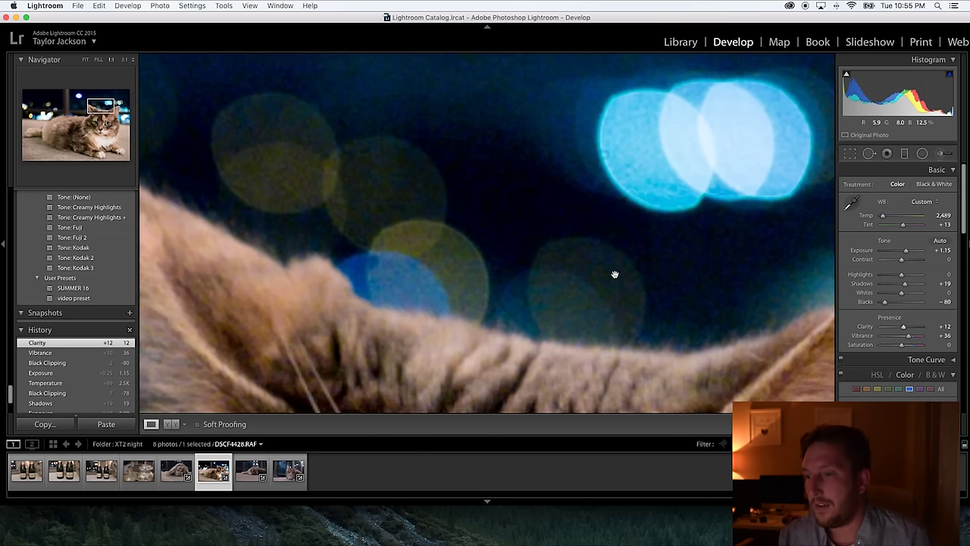
left_click_drag(561, 165, 646, 279)
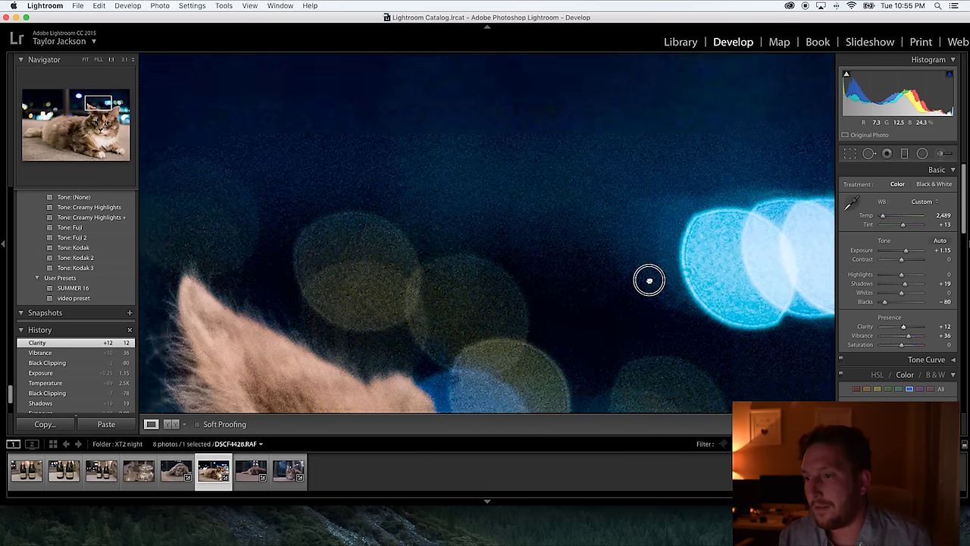
left_click_drag(477, 186, 518, 279)
scroll(517, 279, "down", 8)
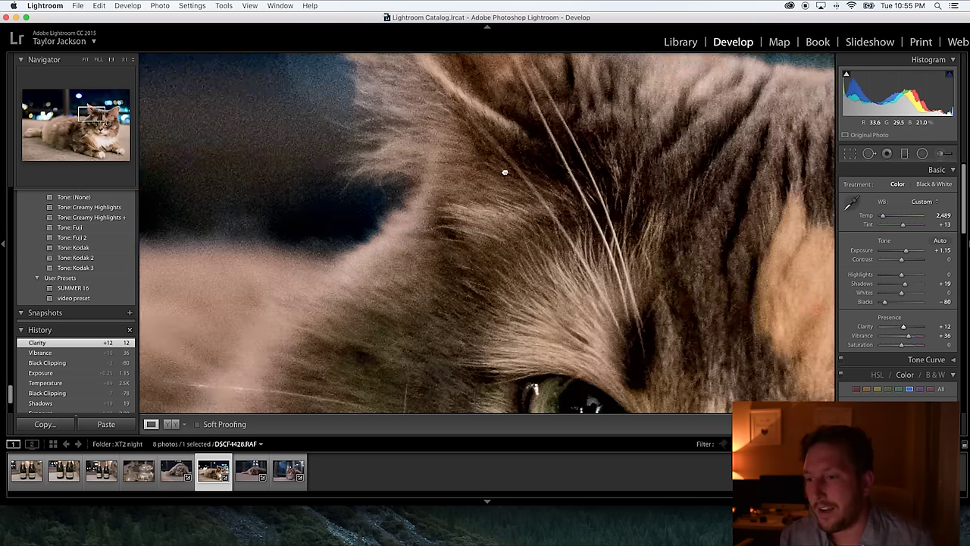
scroll(592, 274, "down", 10)
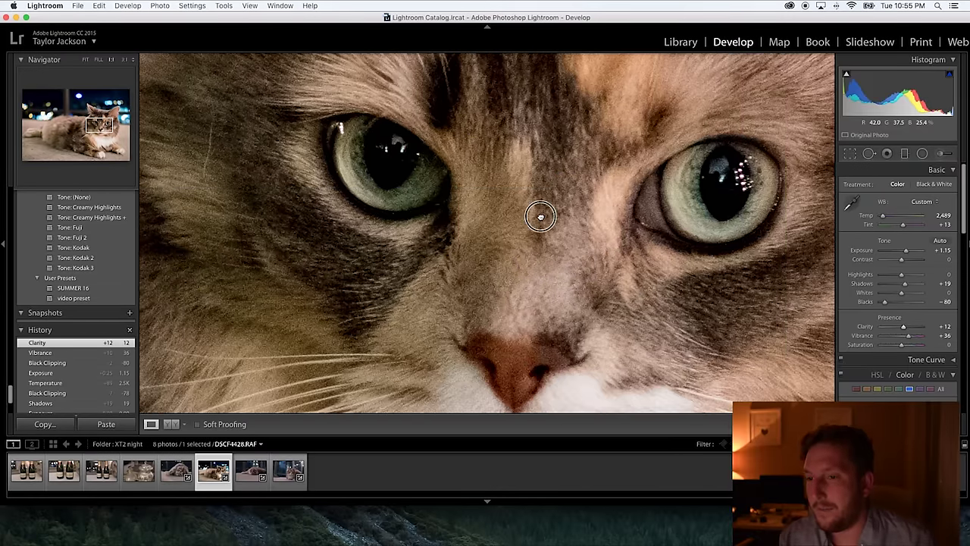
- Paste the seated cat's settings onto lying-cat photo DSCF4406 and view it fitted
left_click(176, 471)
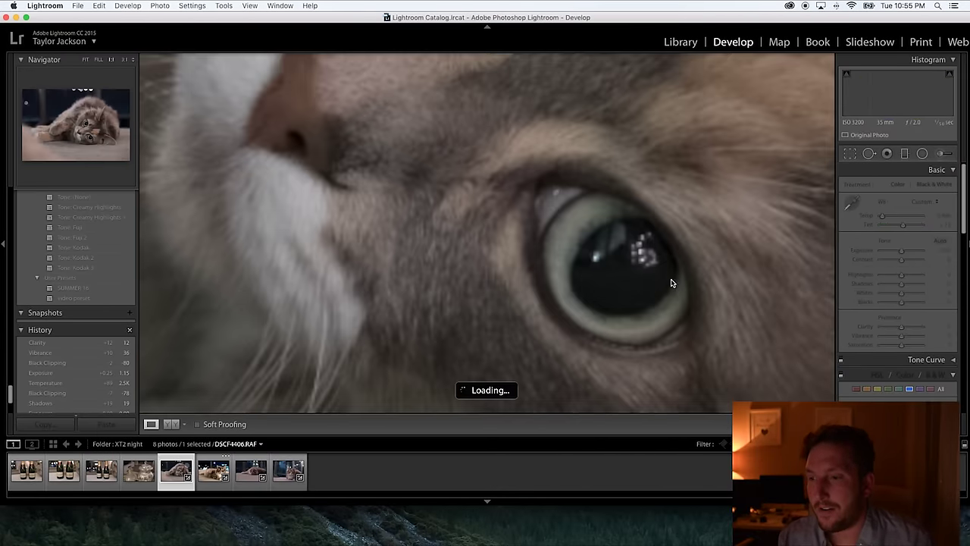
key("cmd+shift+v")
left_click(611, 293)
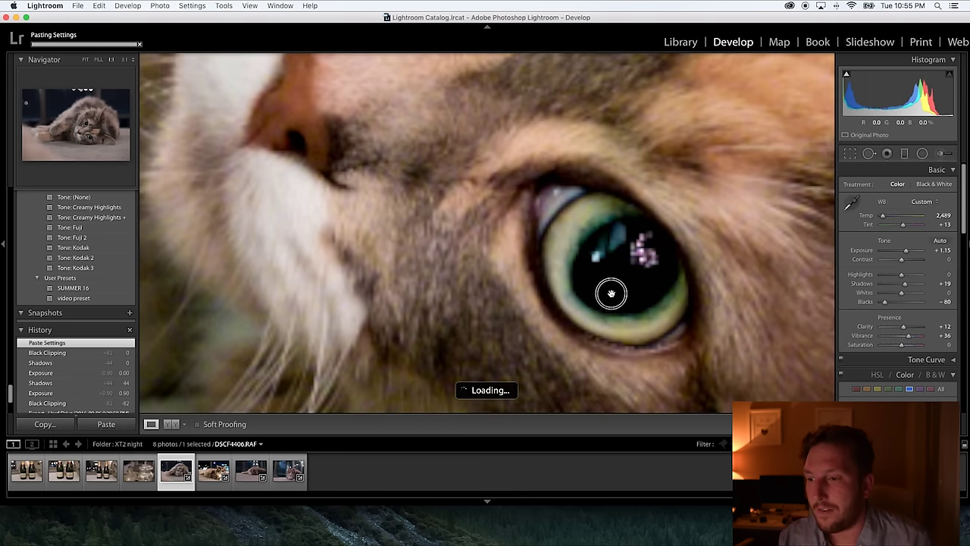
left_click(611, 294)
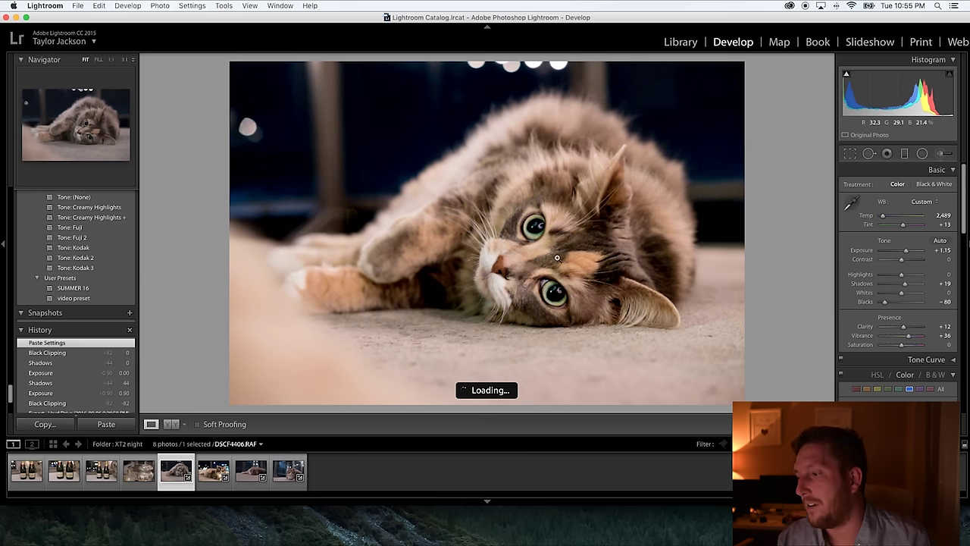
left_click(15, 472)
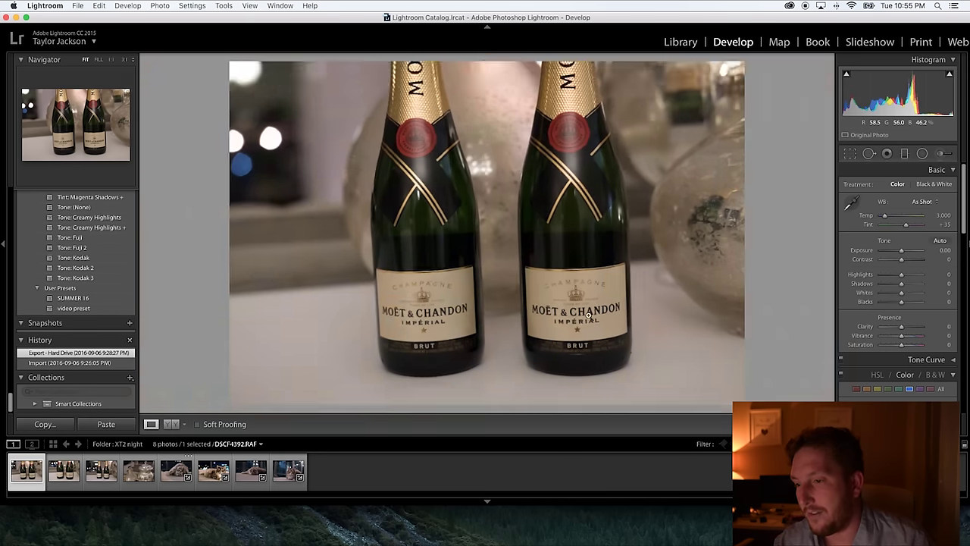
- Compare noise on the MOËT & CHANDON label at 1:1 across the first champagne shots
left_click(588, 319)
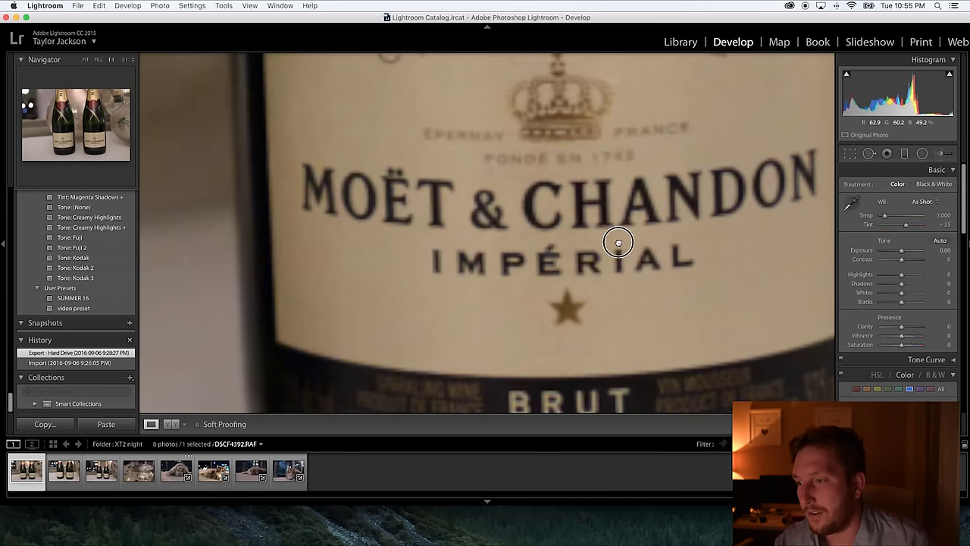
scroll(540, 289, "up", 1)
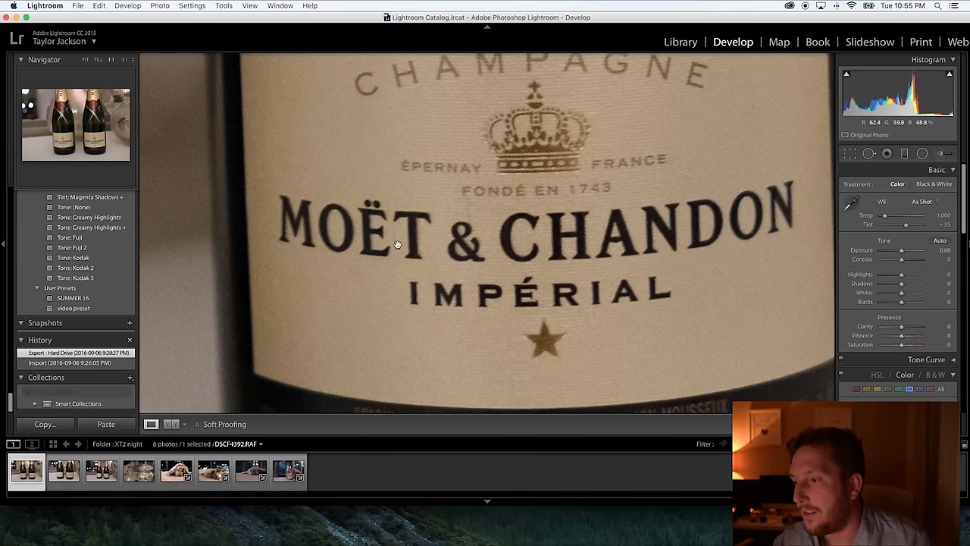
left_click(65, 473)
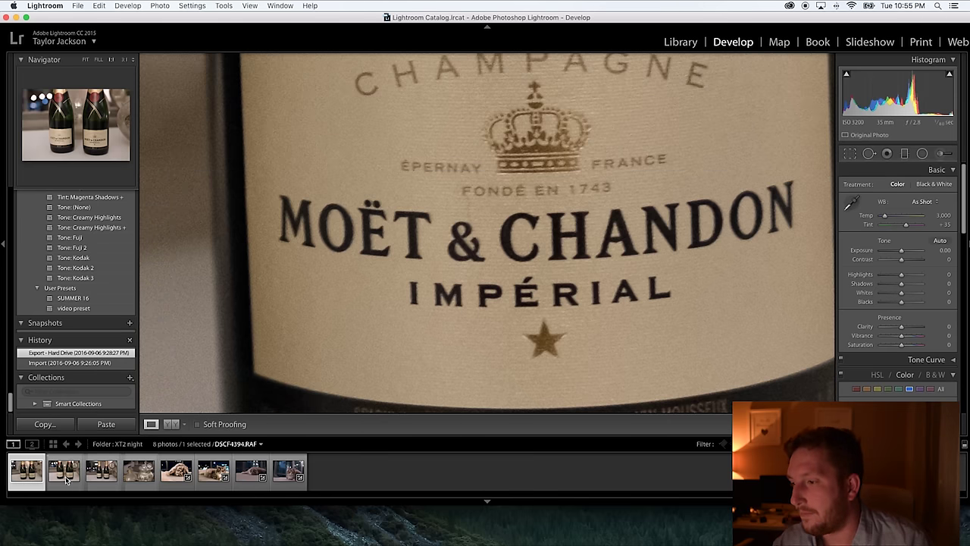
key("Left")
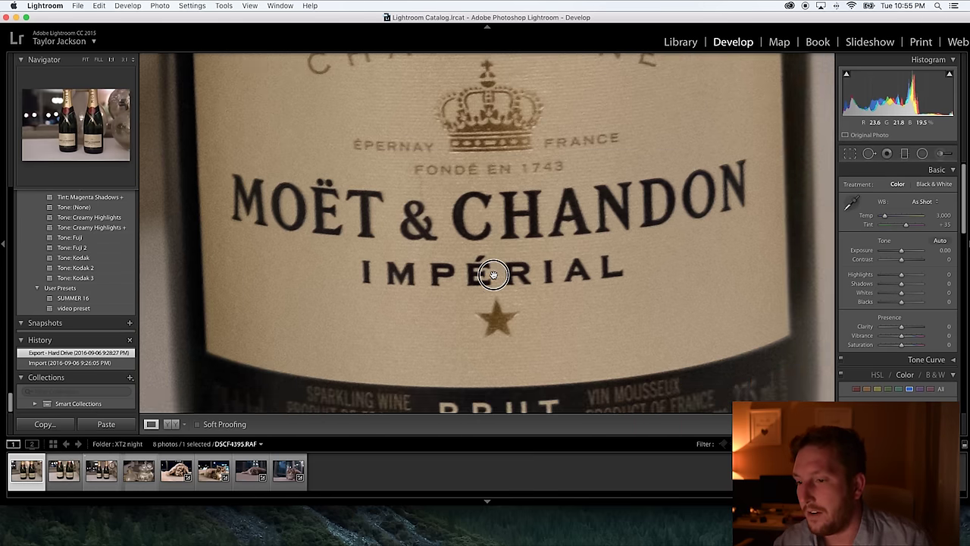
key("Right")
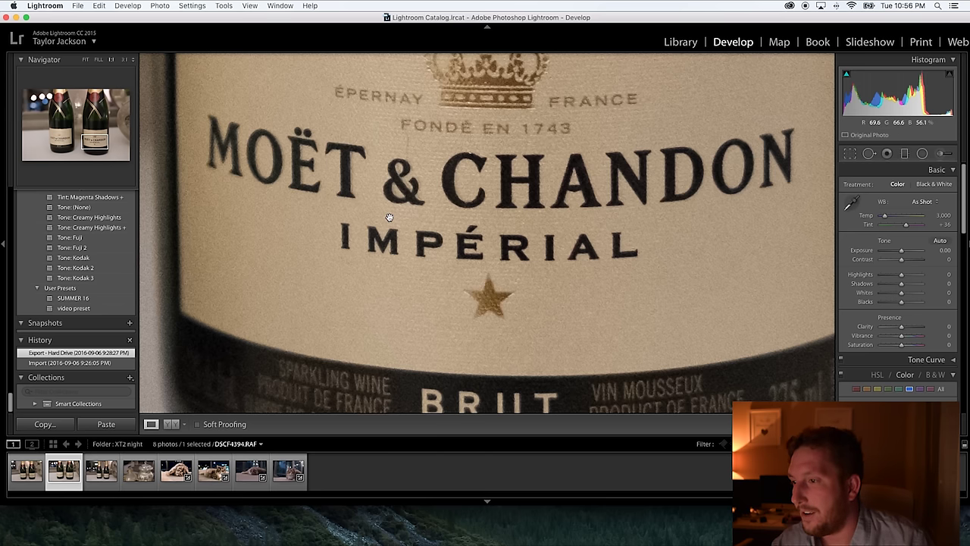
left_click_drag(389, 234, 293, 296)
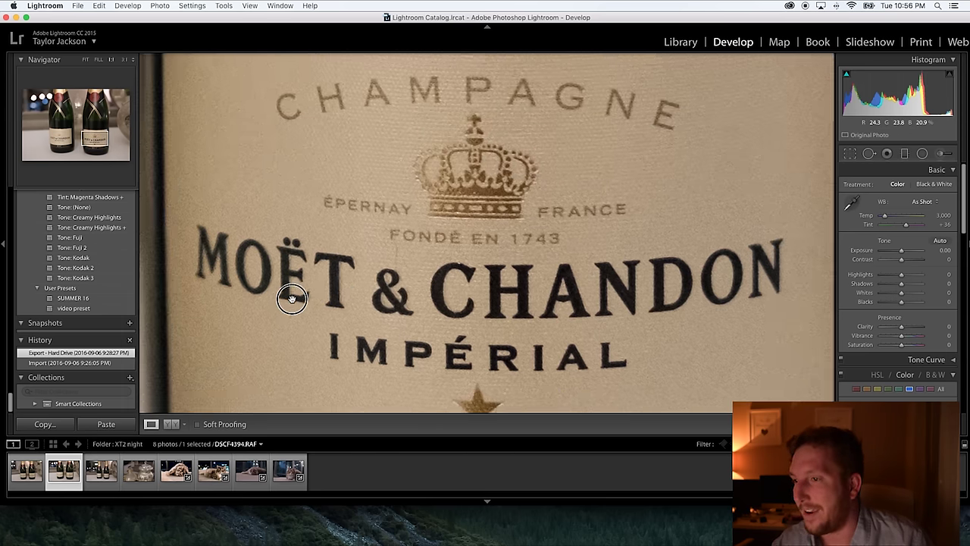
- Open DSCF4395 and pan its 1:1 label across BRUT and CHAMPAGNE, then zoom back out
left_click(91, 488)
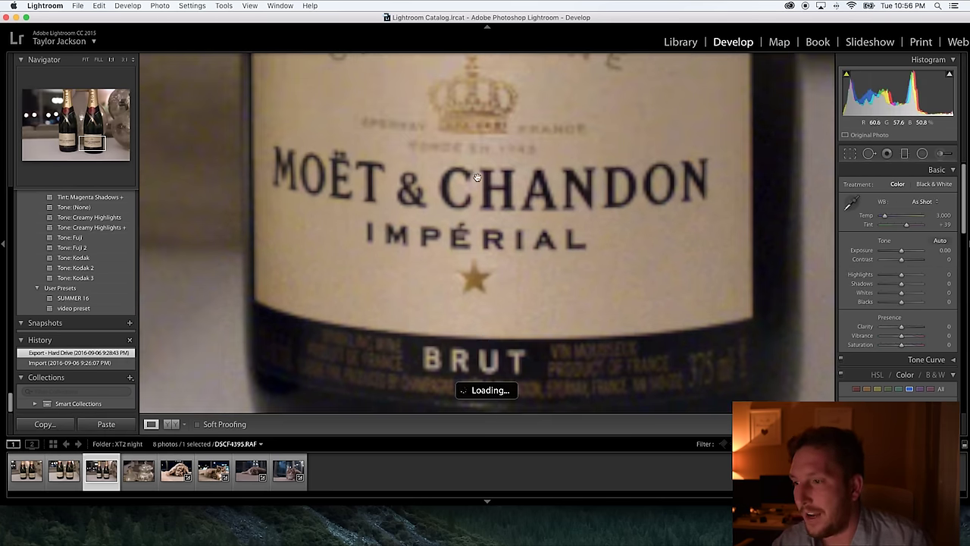
left_click_drag(478, 177, 487, 235)
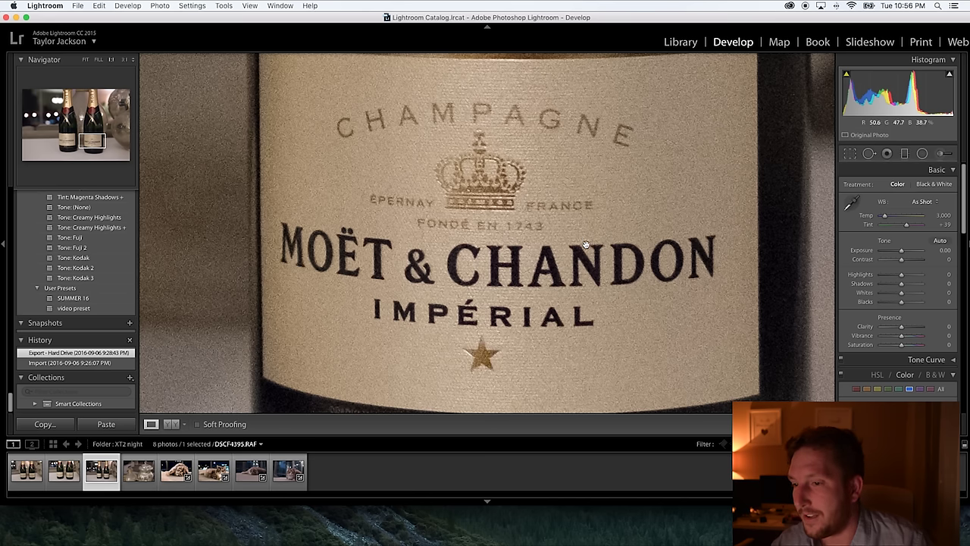
left_click_drag(623, 305, 475, 287)
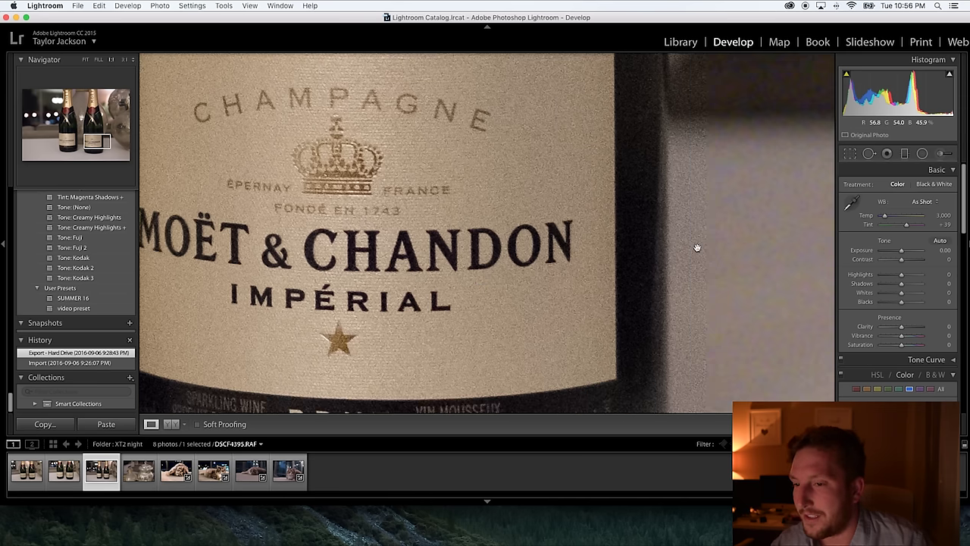
left_click_drag(367, 282, 559, 213)
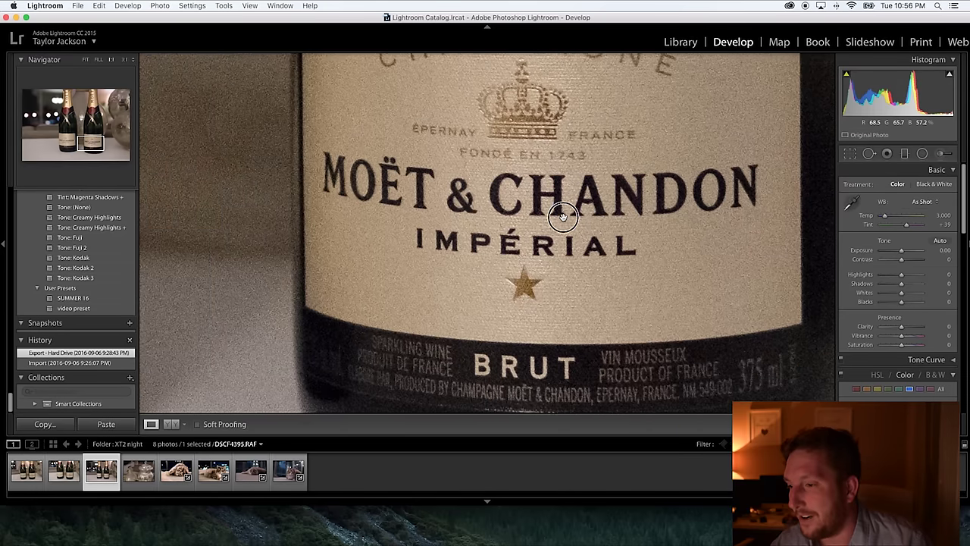
left_click_drag(362, 174, 373, 260)
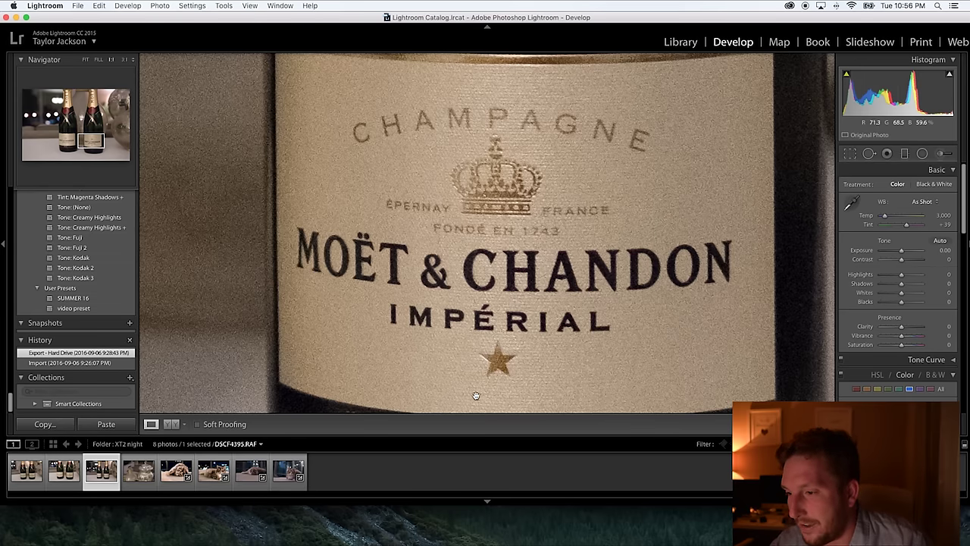
left_click(492, 250)
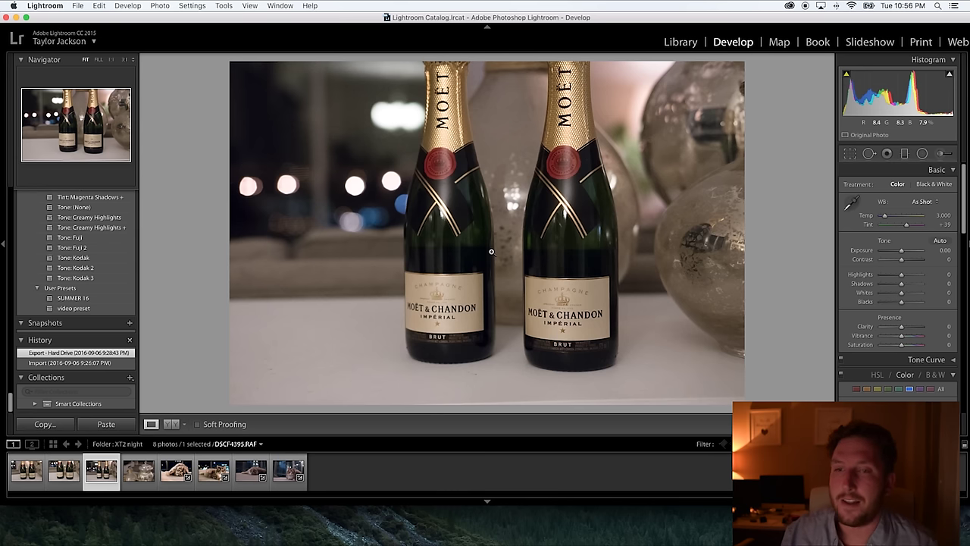